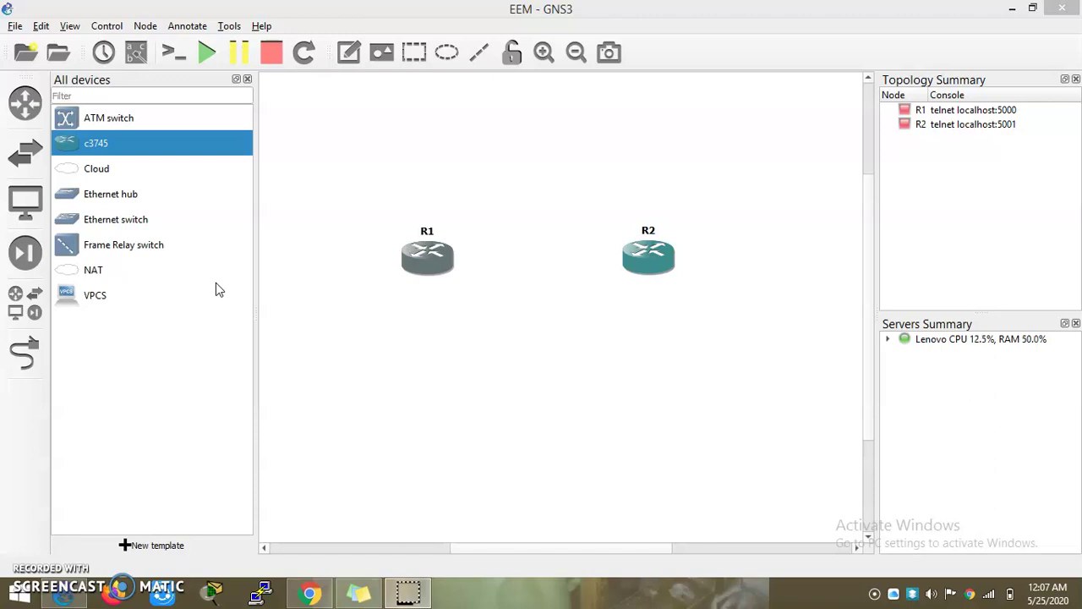
Link R1's FastEthernet0/0 port to R2's FastEthernet0/0 port and leave link mode.
click(25, 352)
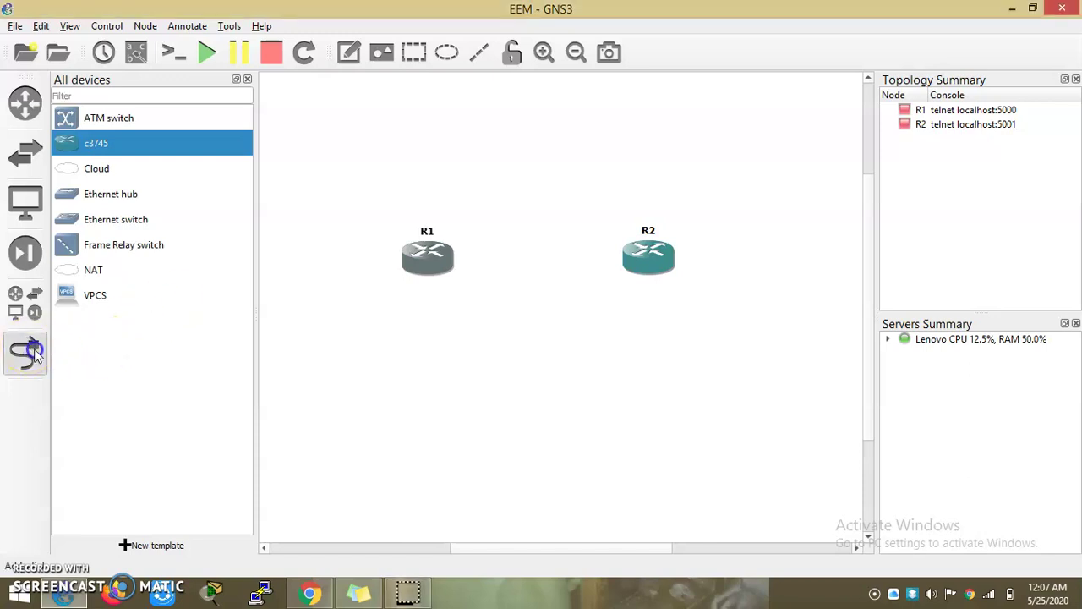
click(450, 250)
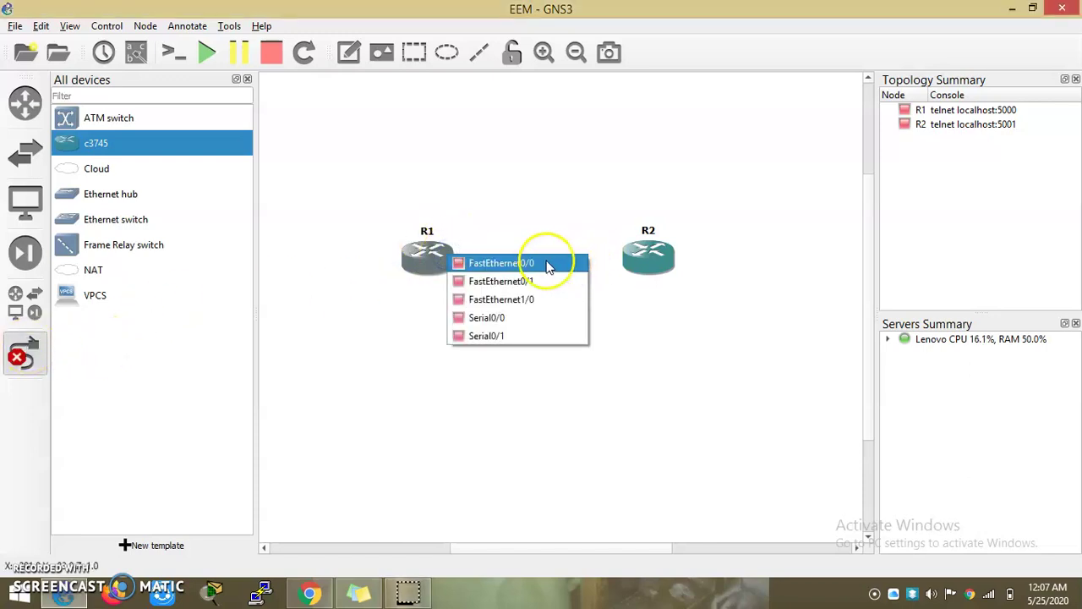
key(Escape)
click(647, 257)
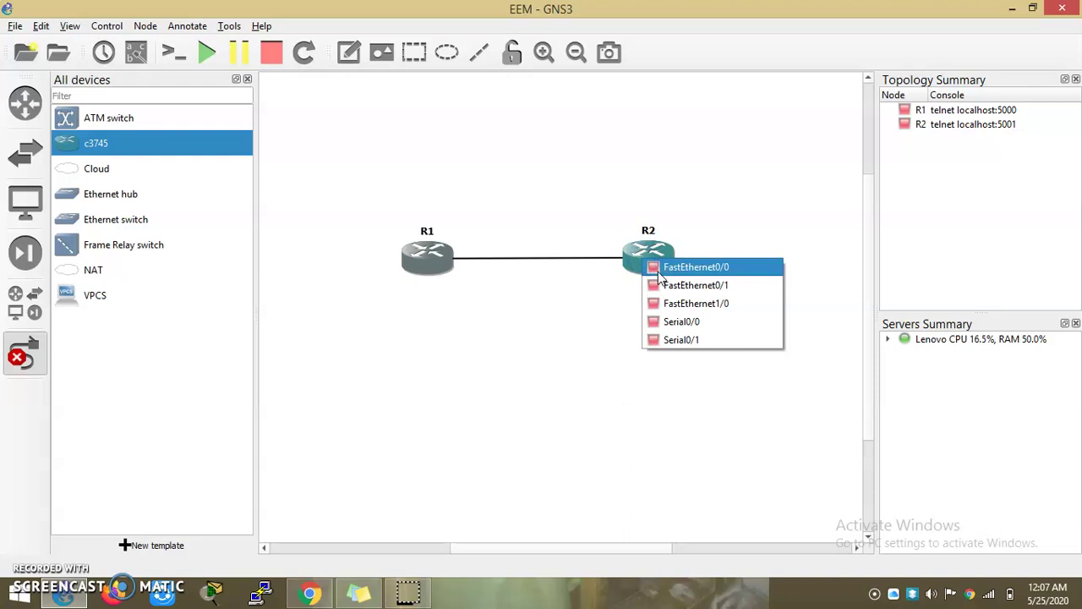
click(657, 272)
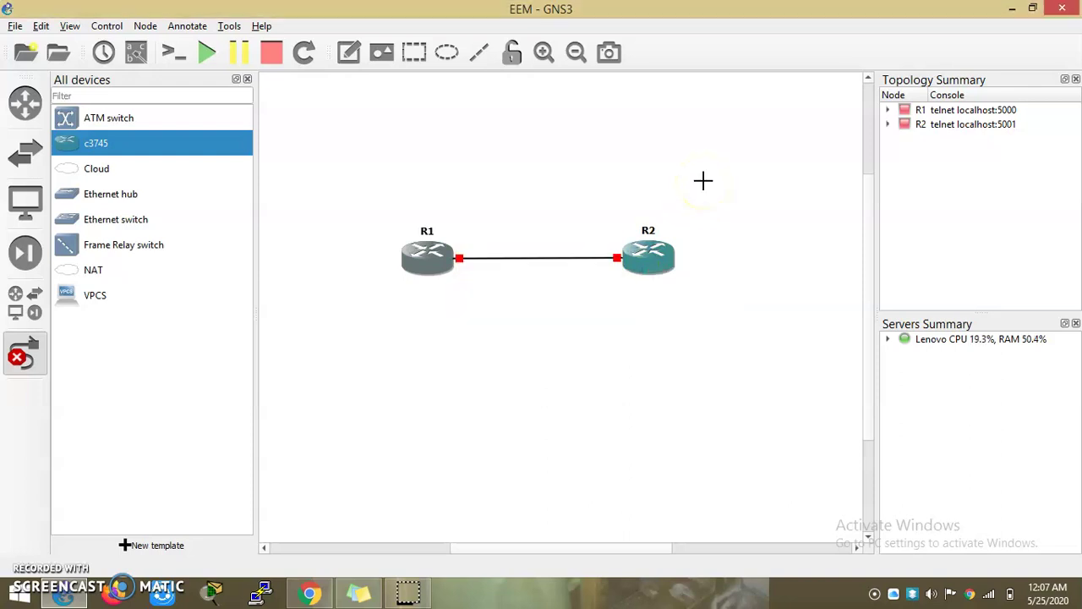
click(552, 145)
click(398, 302)
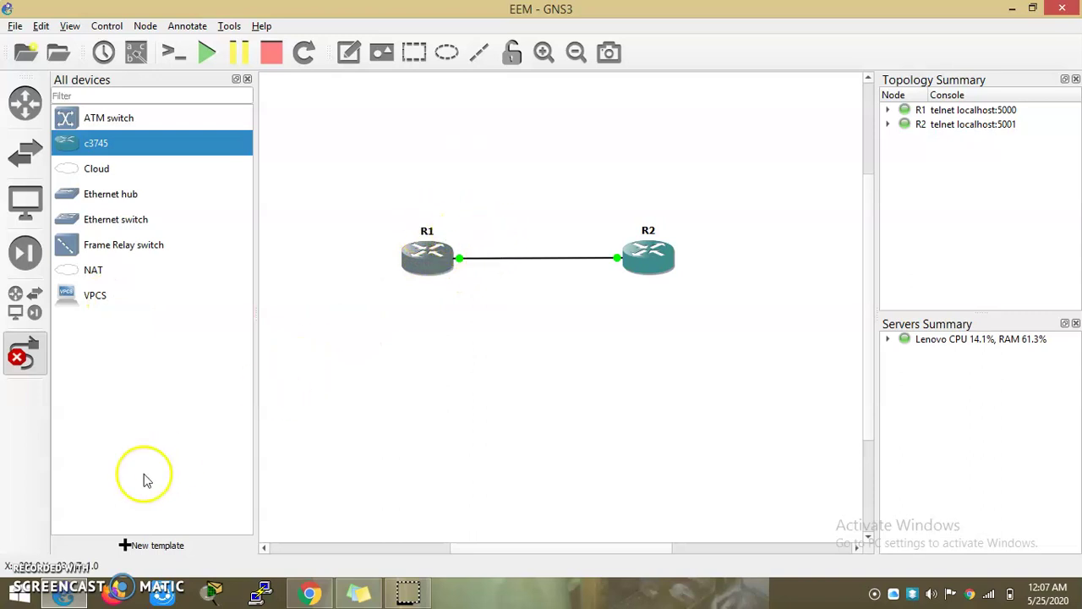
click(21, 354)
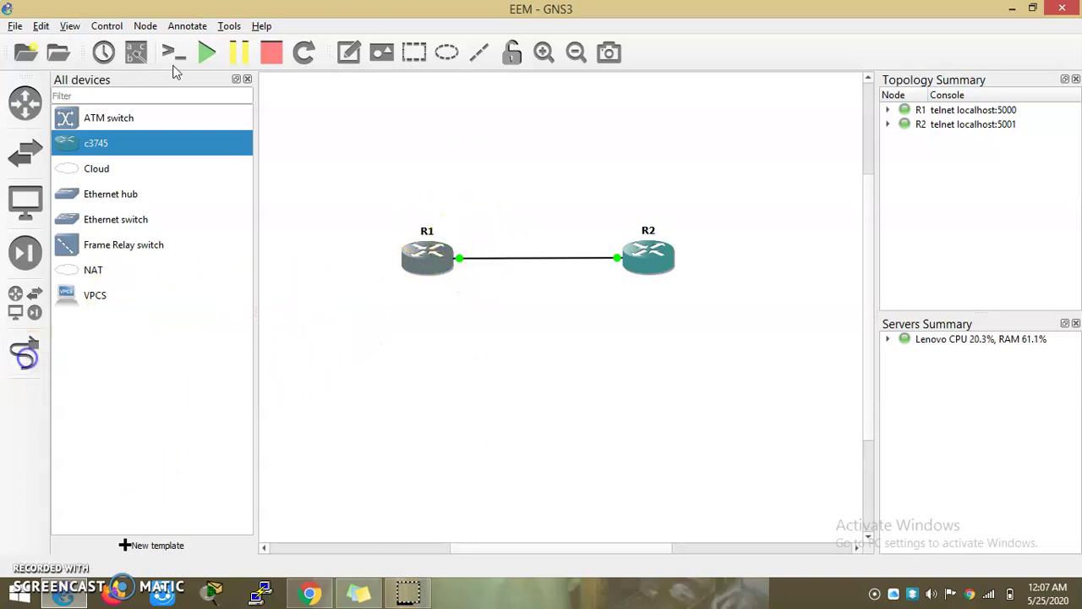
Open R1's console, close the duplicate console window and reposition the remaining one with its command prompt ready.
double_click(429, 258)
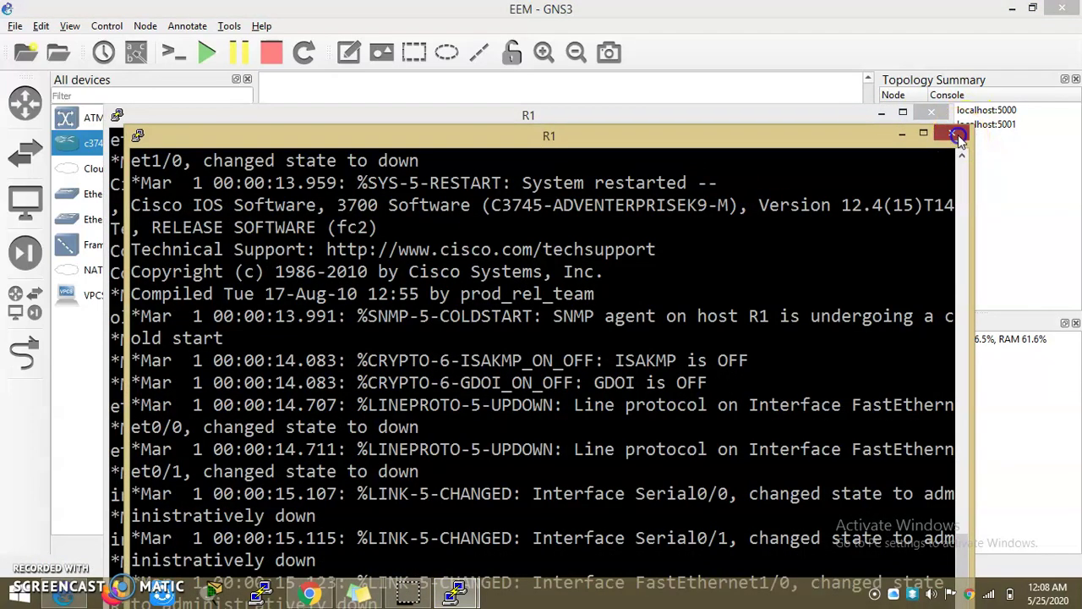
click(956, 136)
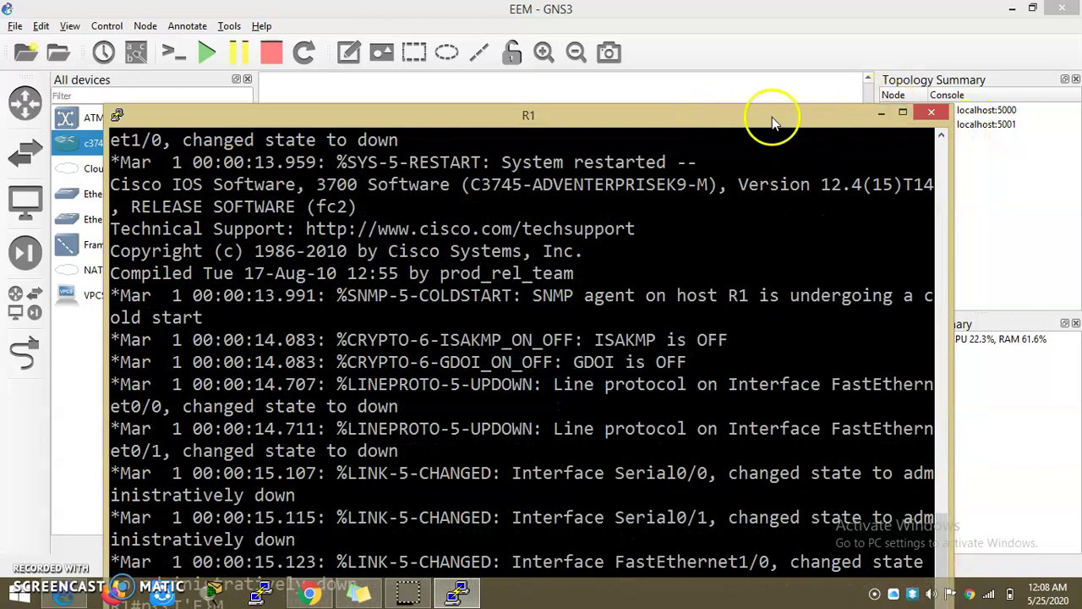
drag(771, 116, 697, 47)
key(Return)
key(Return)
key(Return)
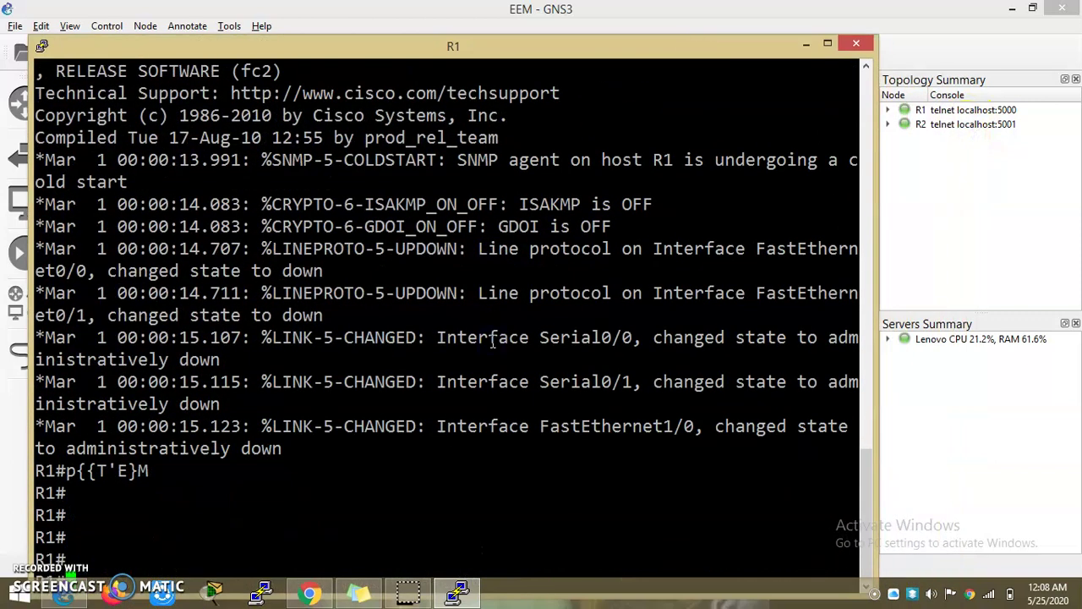
drag(480, 44, 451, 107)
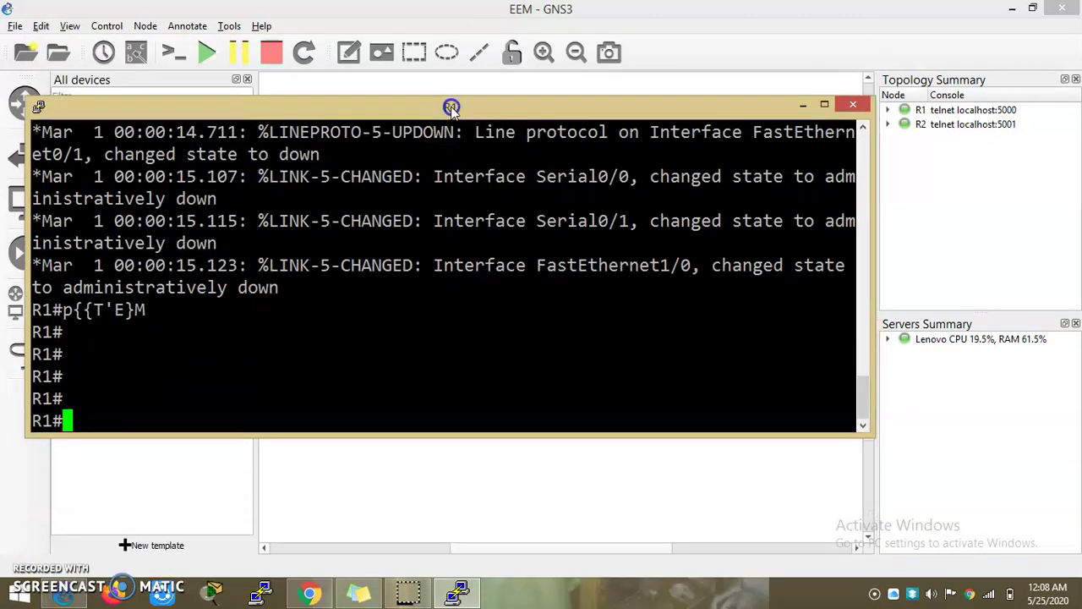
On R1, enter global configuration mode and open interface fastEthernet 0/0 for configuration.
text(conf t)
key(Return)
text(int)
key(Tab)
text(f)
key(Tab)
text(0/1)
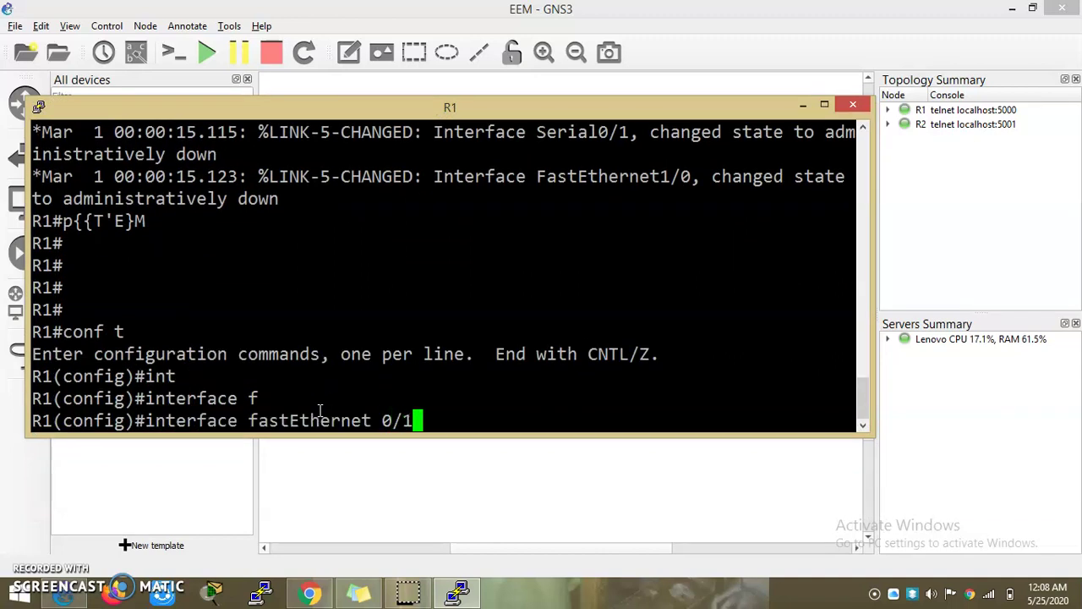
key(BackSpace)
text(0)
key(Return)
key(Return)
key(Return)
key(Return)
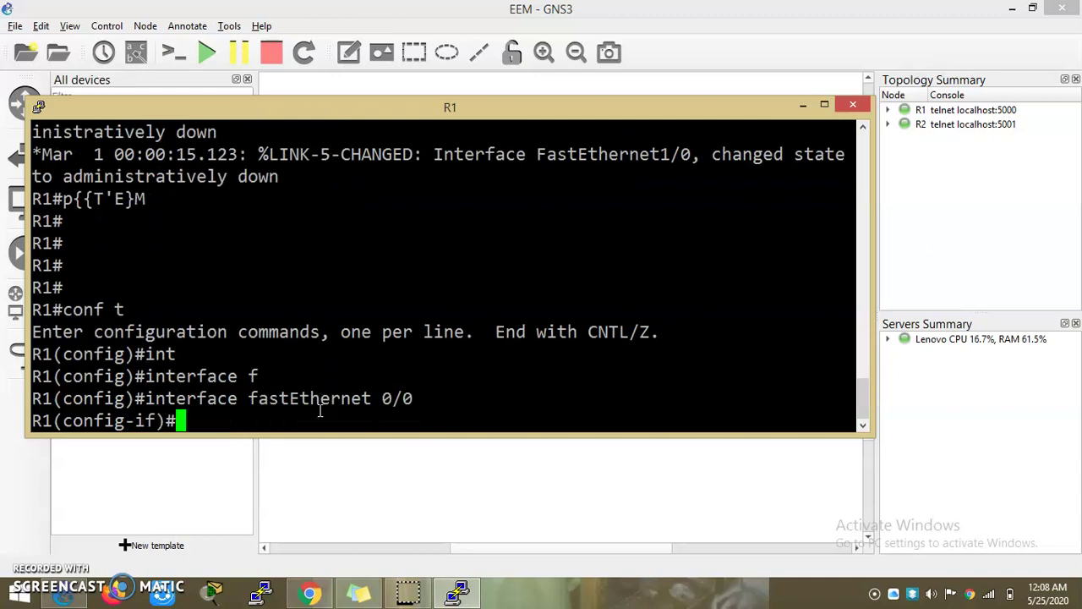
key(Return)
Assign IP address 192.168.1.1 with mask 255.255.255.0 to R1's fastEthernet 0/0 interface.
text(ip add)
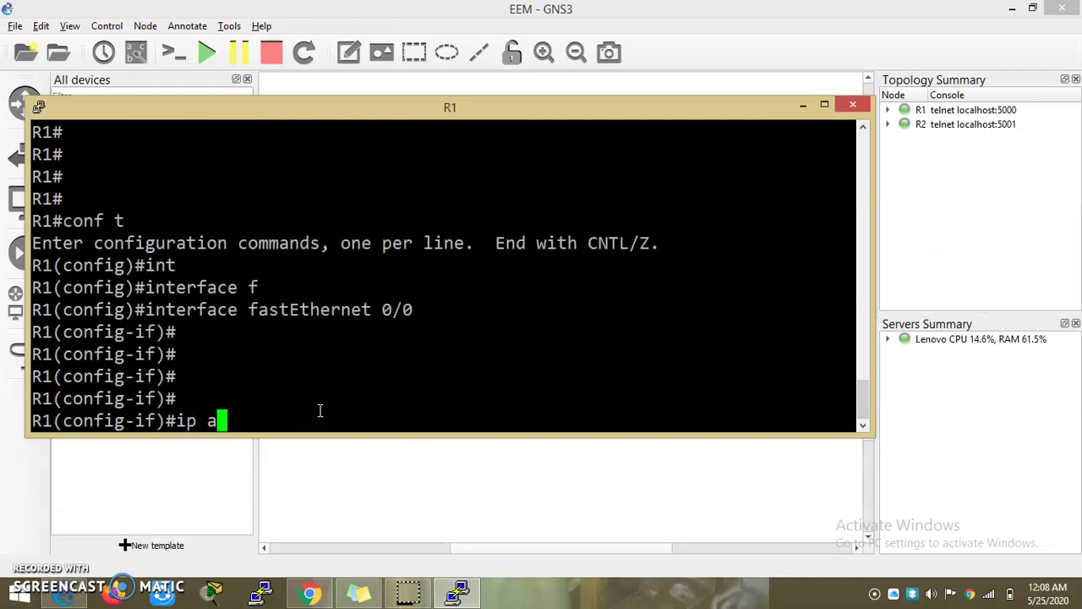
key(Tab)
text(192.168.1.1 255.255.255.0)
key(Return)
key(Return)
key(Return)
key(Return)
Enable R1's fastEthernet 0/0 interface with no shutdown and minimize the R1 console.
text(no shu)
key(Tab)
key(Return)
key(Return)
key(Return)
key(Return)
click(651, 130)
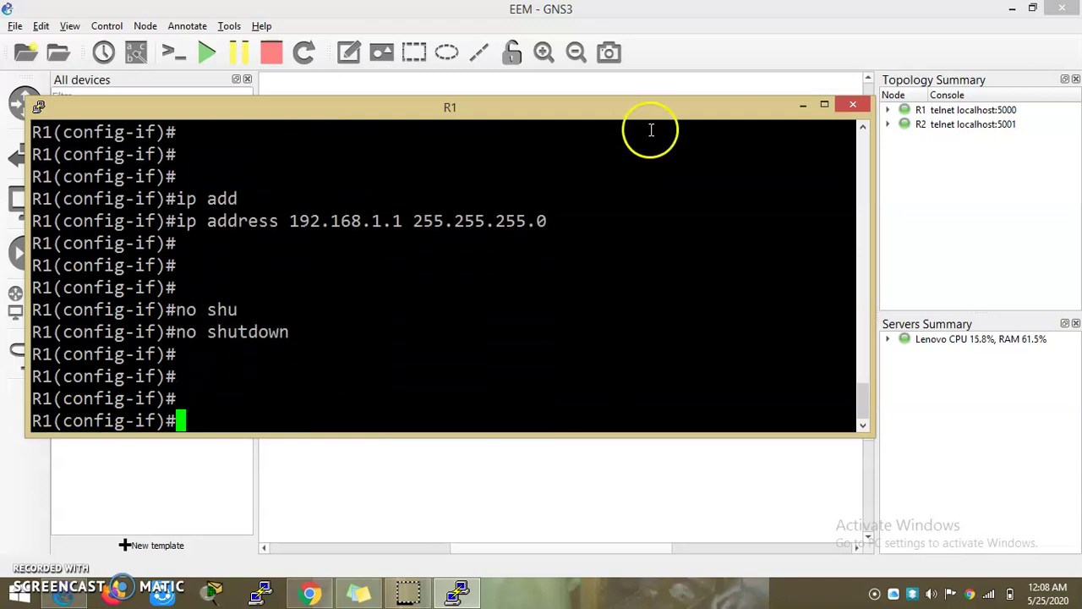
click(800, 106)
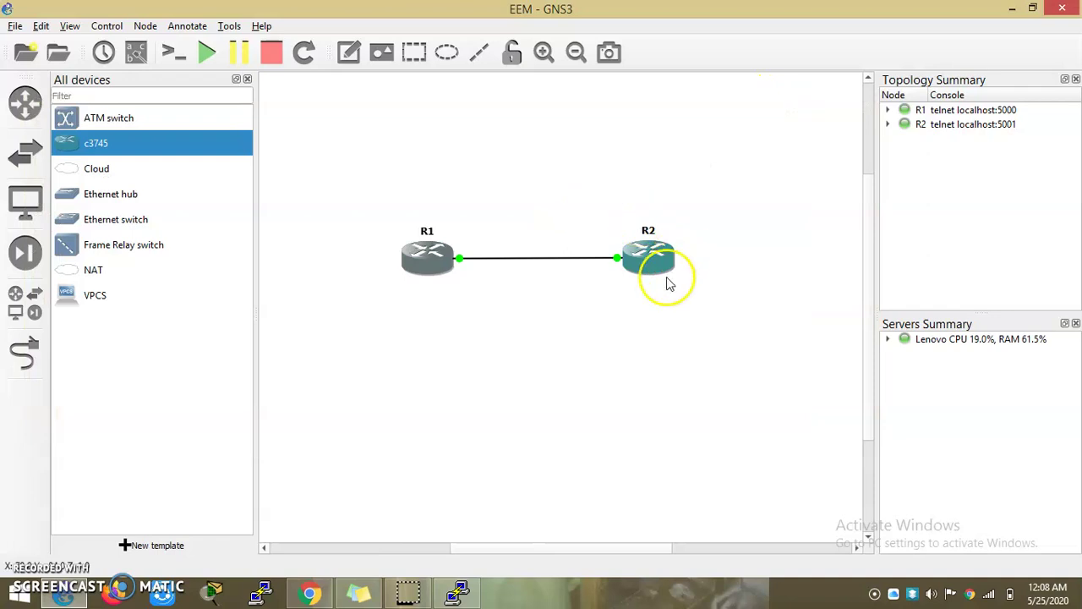
Open the console of router R2 and reposition its window so the prompt is accessible.
click(639, 265)
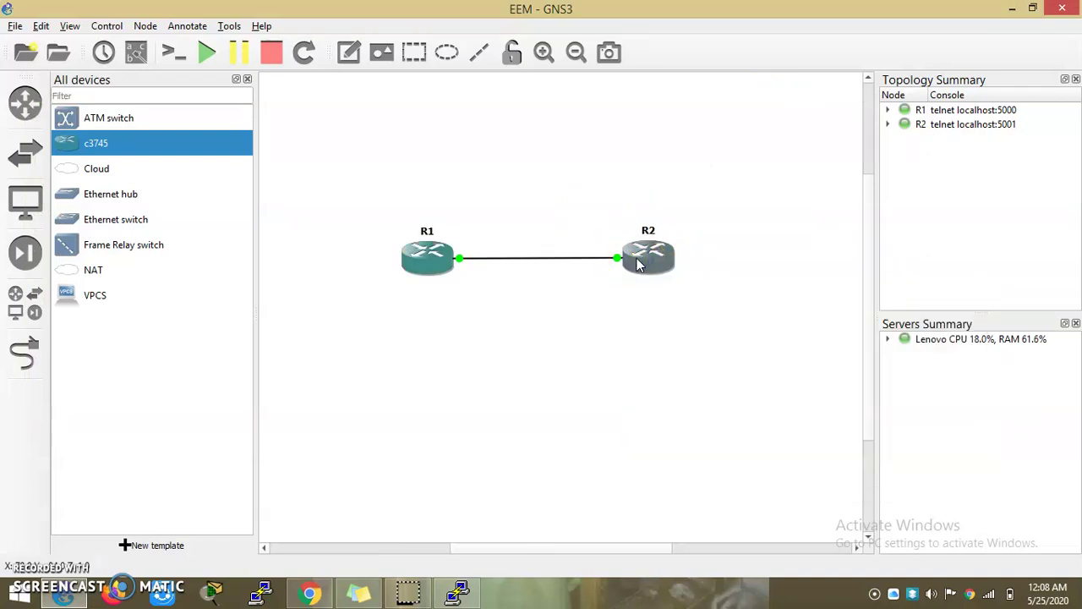
right_click(638, 265)
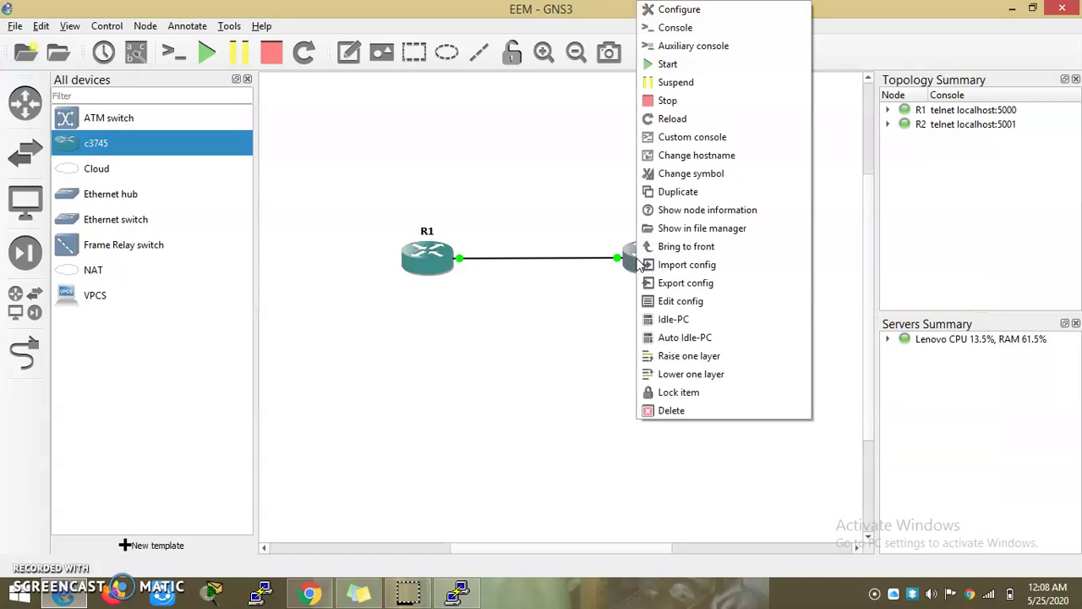
click(704, 27)
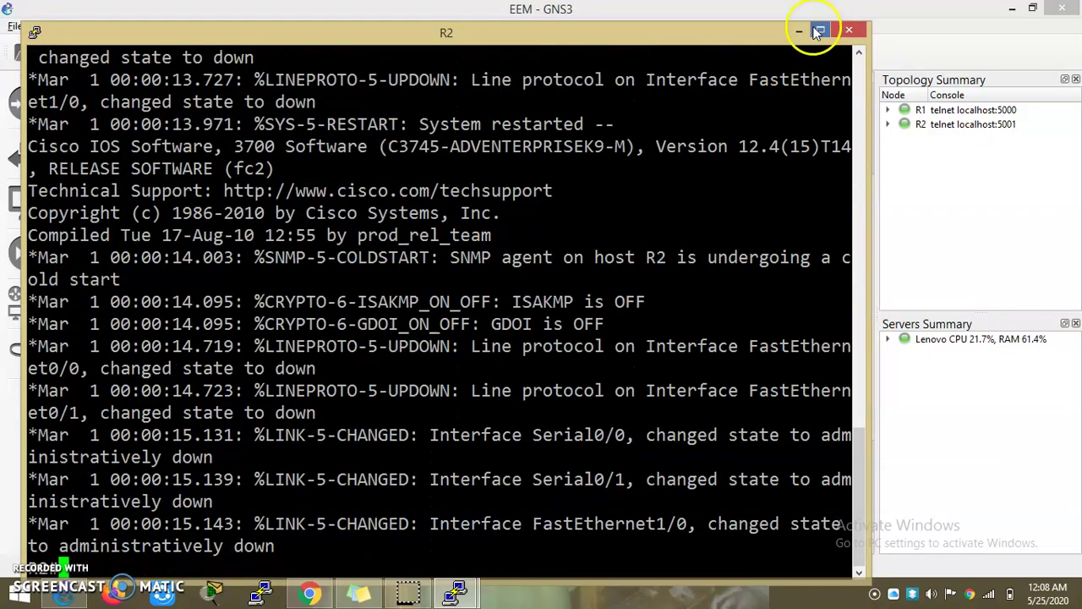
drag(781, 26, 837, 61)
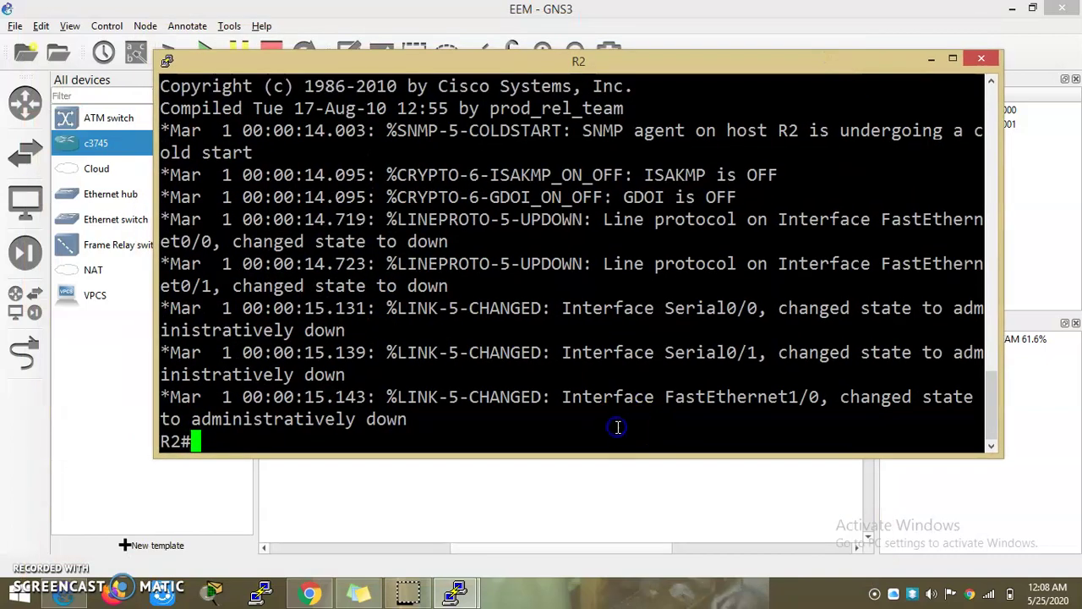
On R2, enter global configuration mode and open interface fastEthernet 0/0 for configuration.
text(conf t)
key(Return)
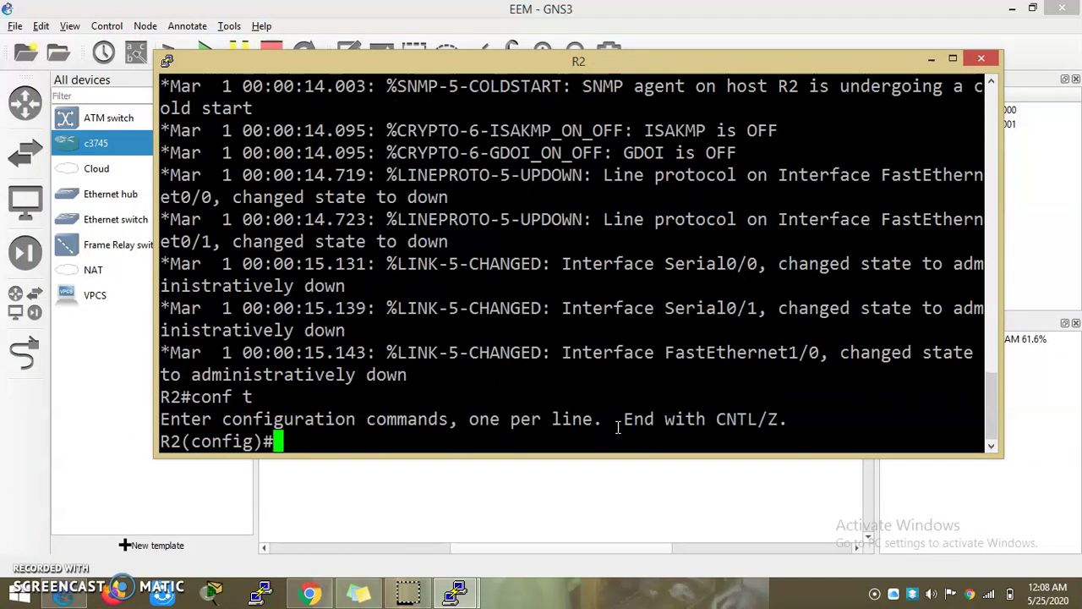
text(int)
key(Tab)
text(f)
key(Tab)
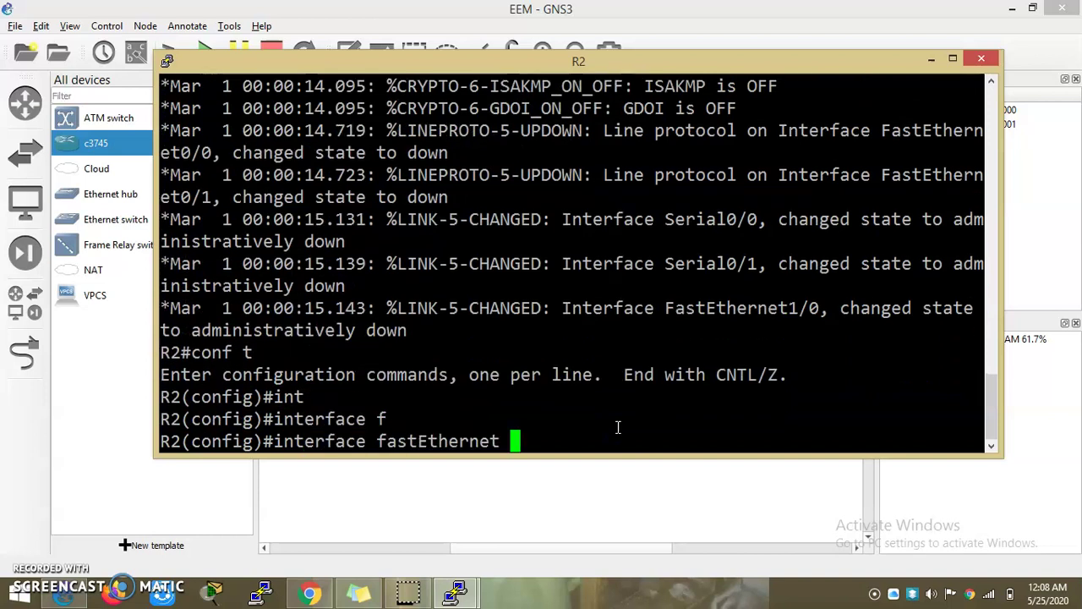
text(0/)
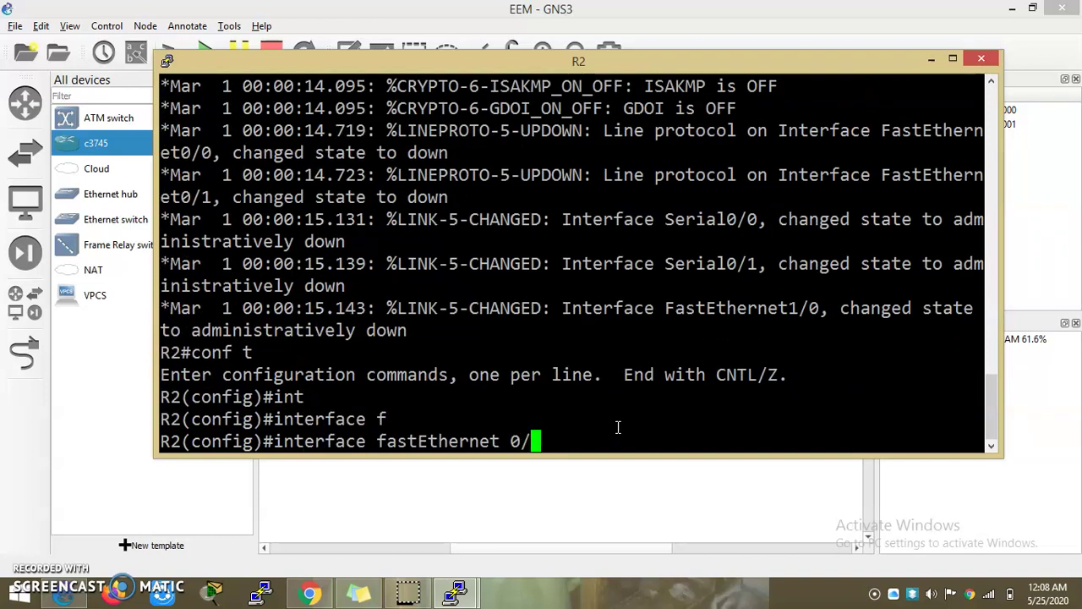
text(0)
key(Return)
Assign IP address 192.168.1.2 with mask 255.255.255.0 to R2's fastEthernet 0/0 interface.
text(ip add)
key(Tab)
text(192.168.1)
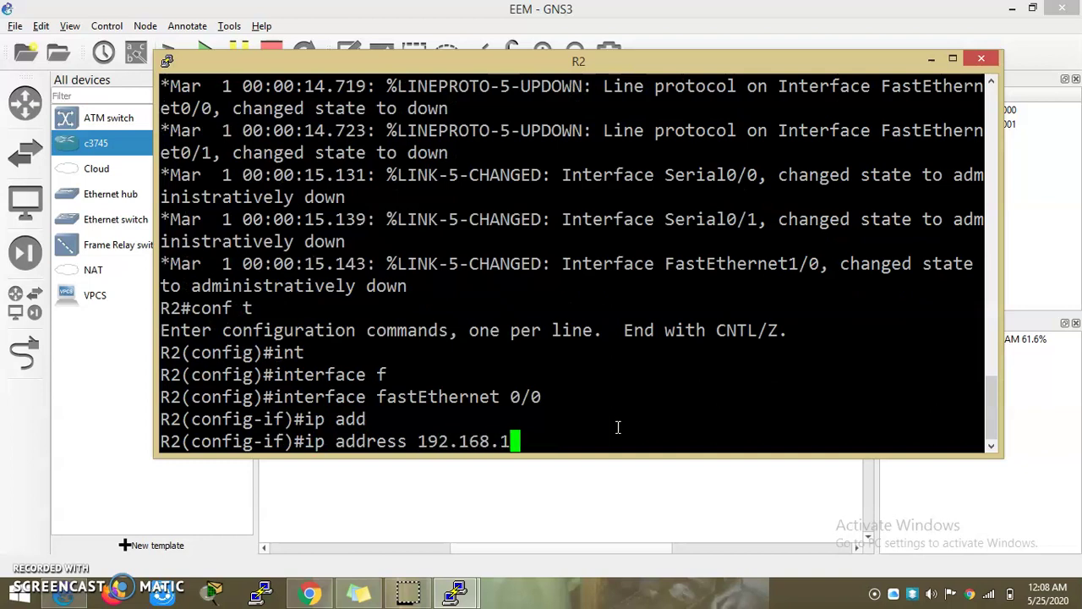
text(.2 255.255)
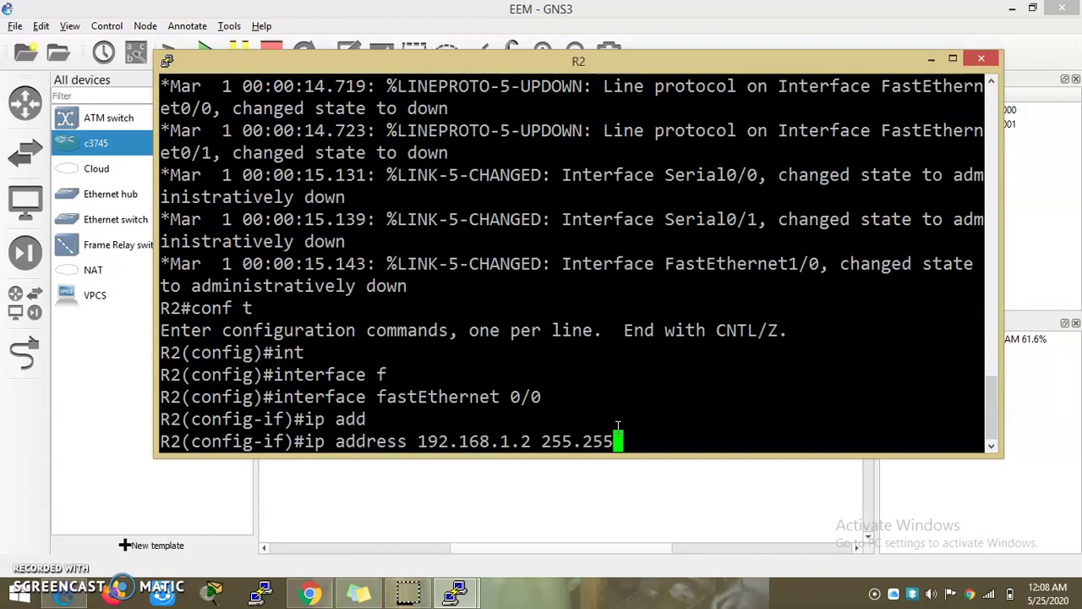
text(.255.0)
key(Return)
key(Return)
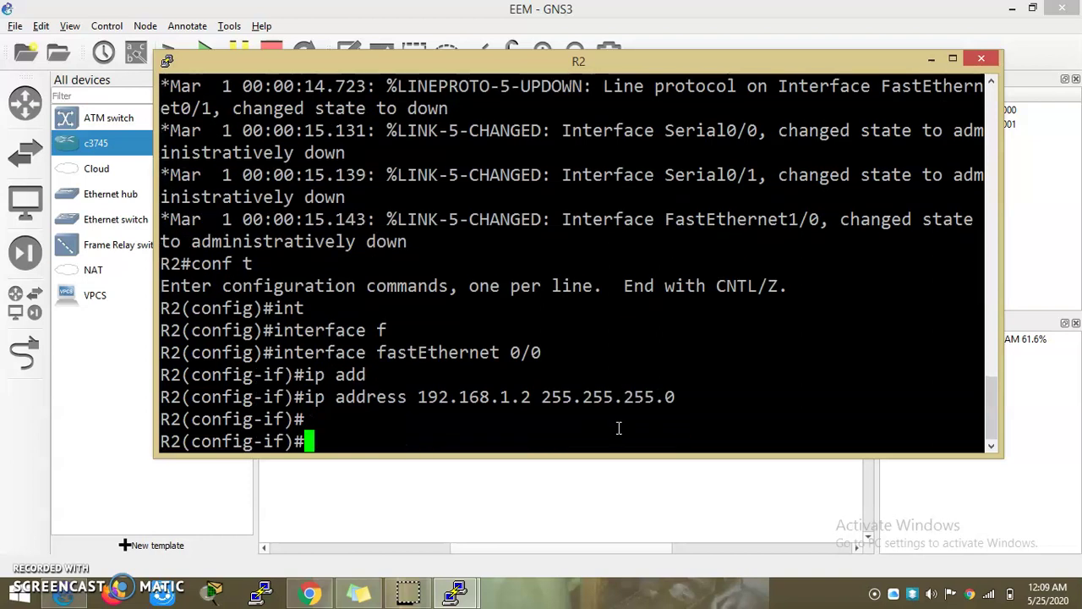
Enable R2's fastEthernet 0/0 interface with no shutdown.
text(no shu)
key(Tab)
key(Return)
key(Return)
key(Return)
key(Return)
key(Return)
key(Return)
key(Return)
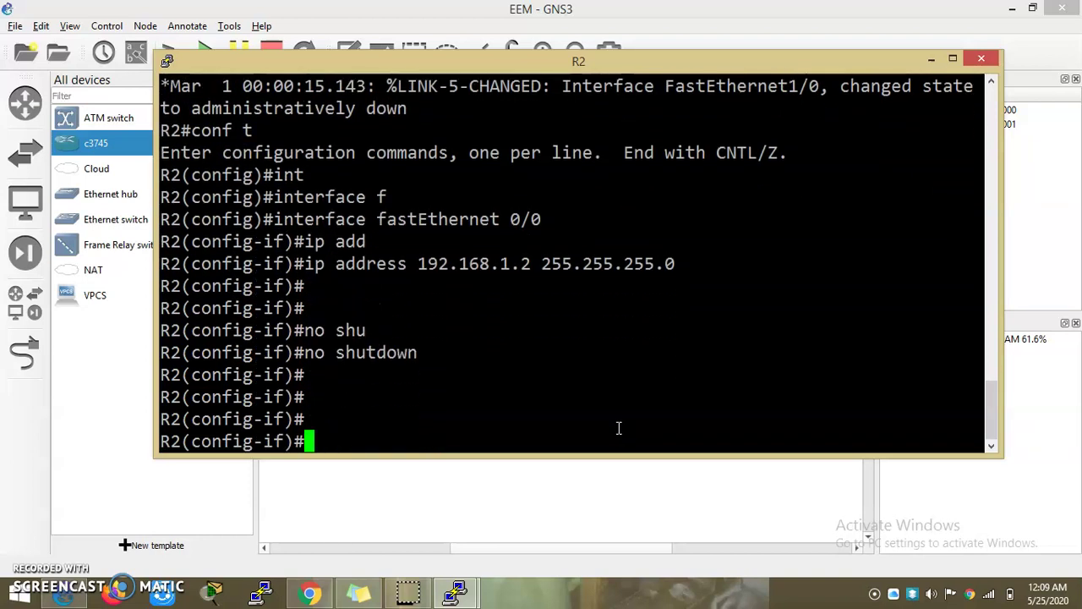
key(Return)
key(Return)
key(Return)
Leave configuration mode on R2, ping R1 at 192.168.1.1 to test connectivity, and minimize the console.
key(ctrl+z)
key(Return)
key(Return)
key(Return)
text(ping 192.1)
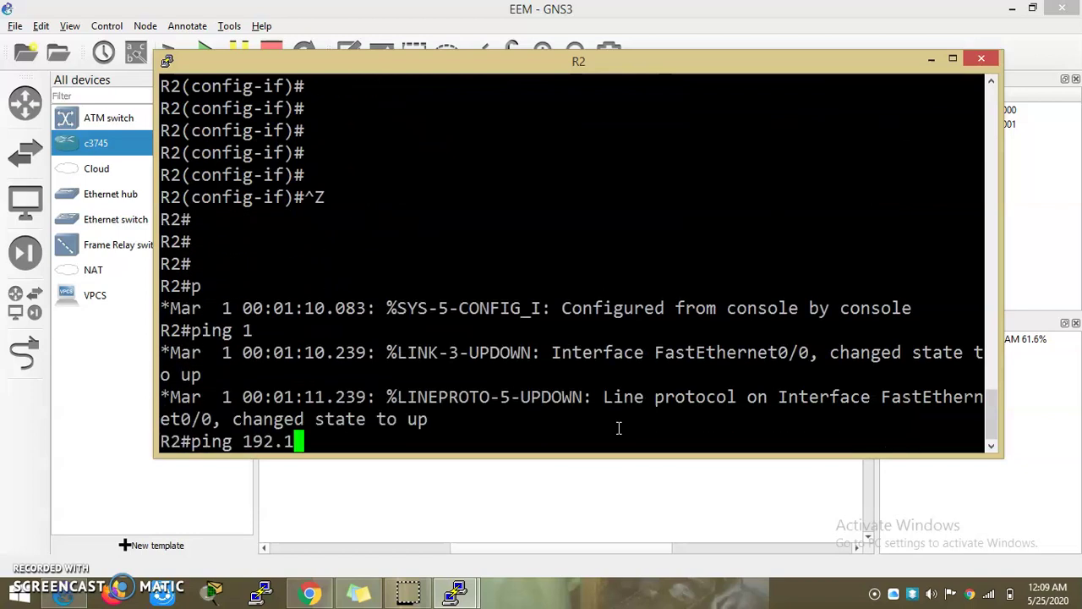
text(68.1.1)
key(Return)
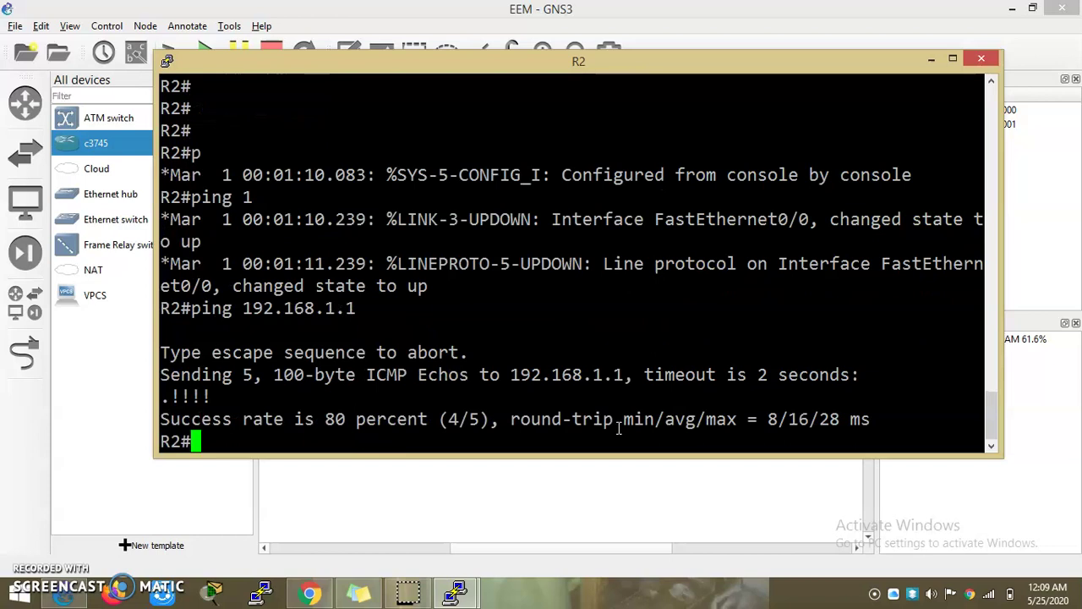
drag(155, 220, 431, 224)
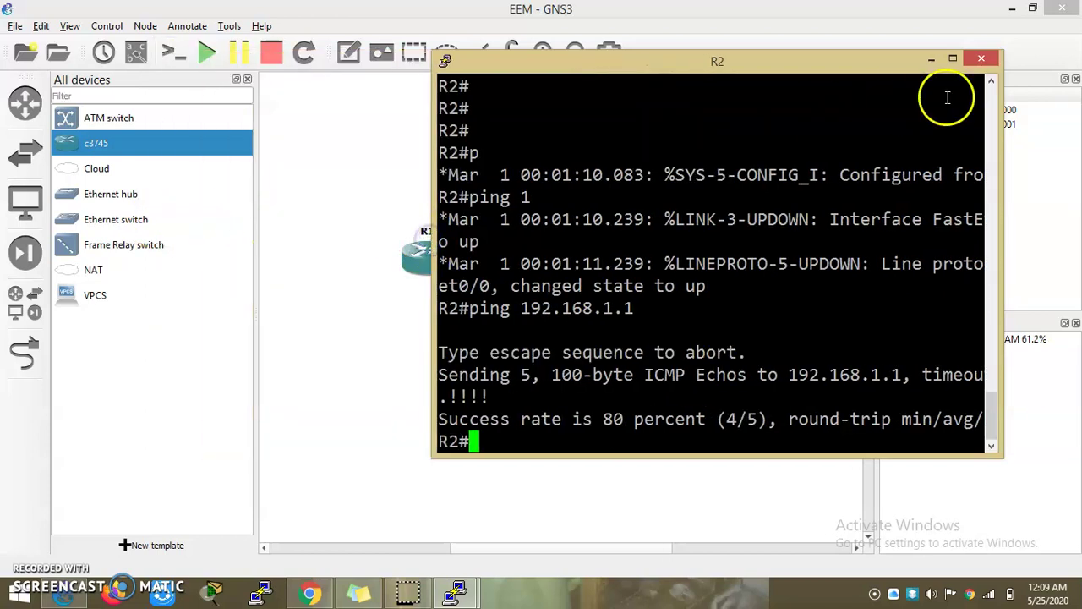
click(931, 59)
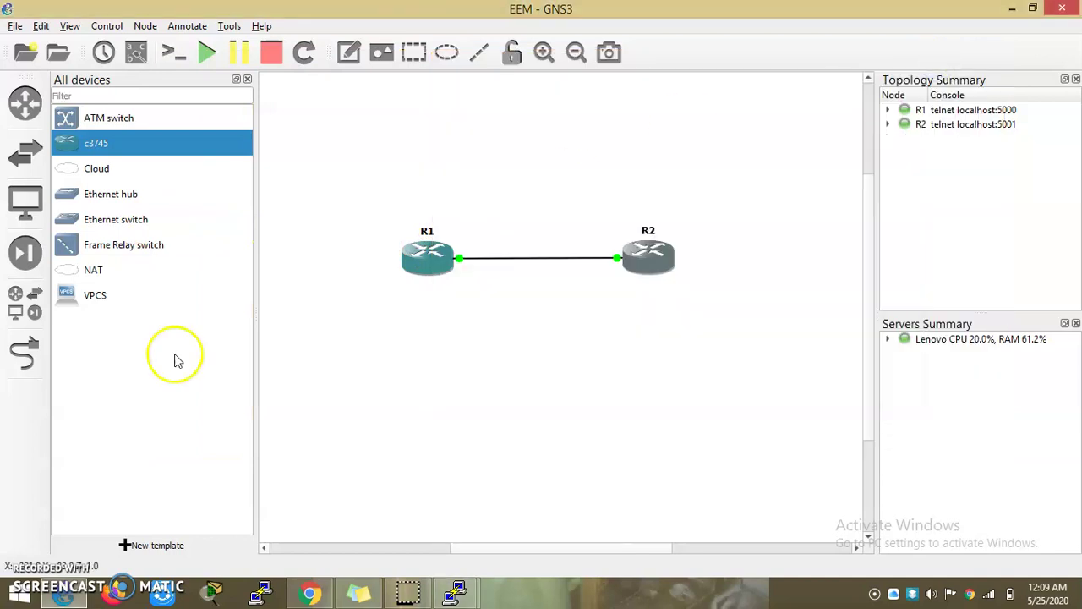
Add a second link between R1's Serial0/0 port and R2's Serial0/0 port and leave link mode.
click(25, 354)
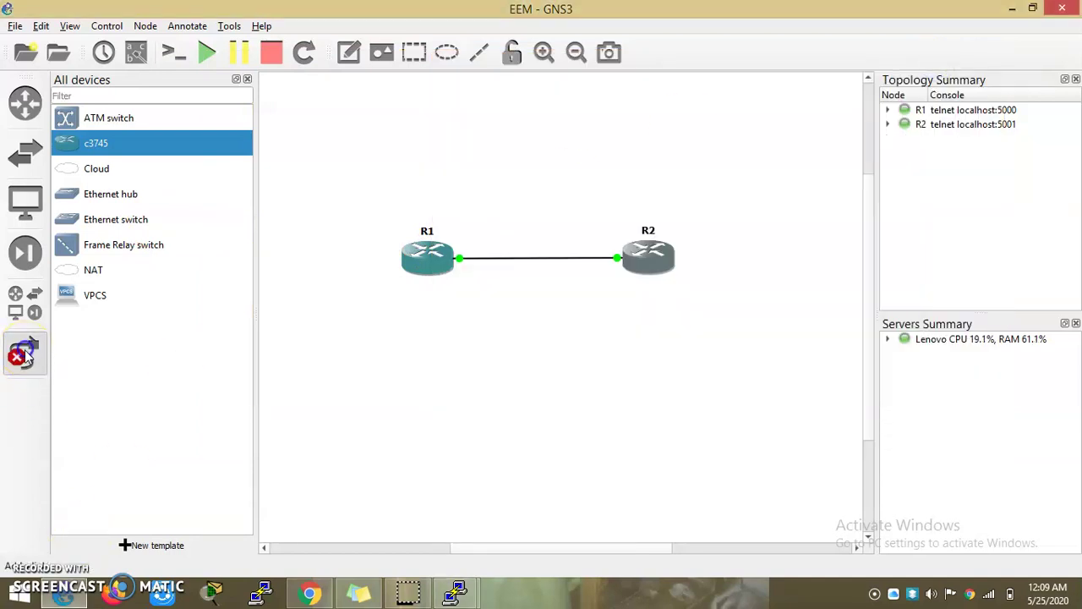
click(441, 262)
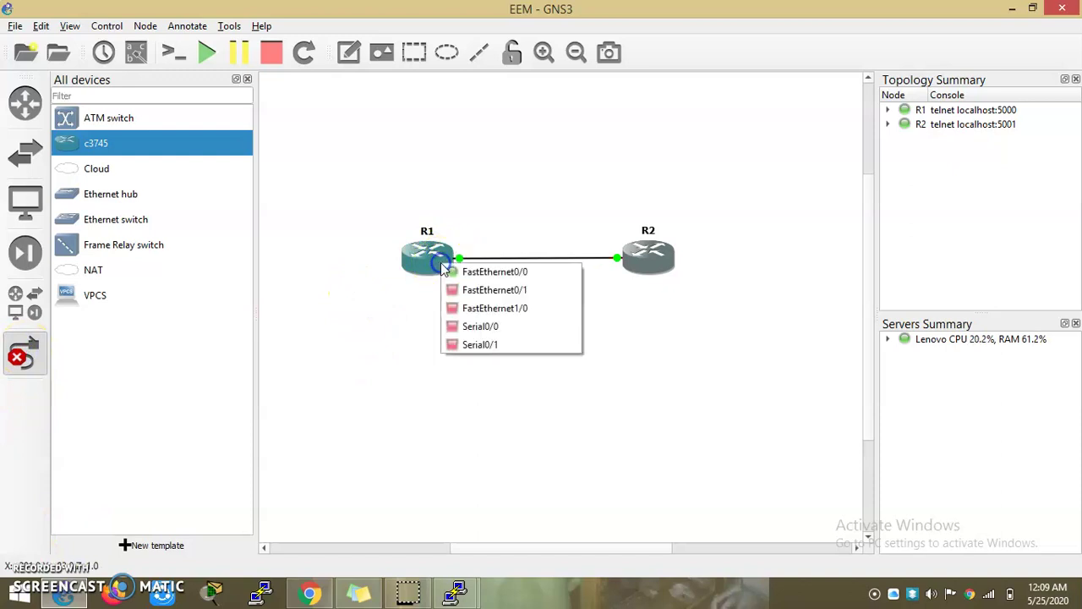
click(463, 331)
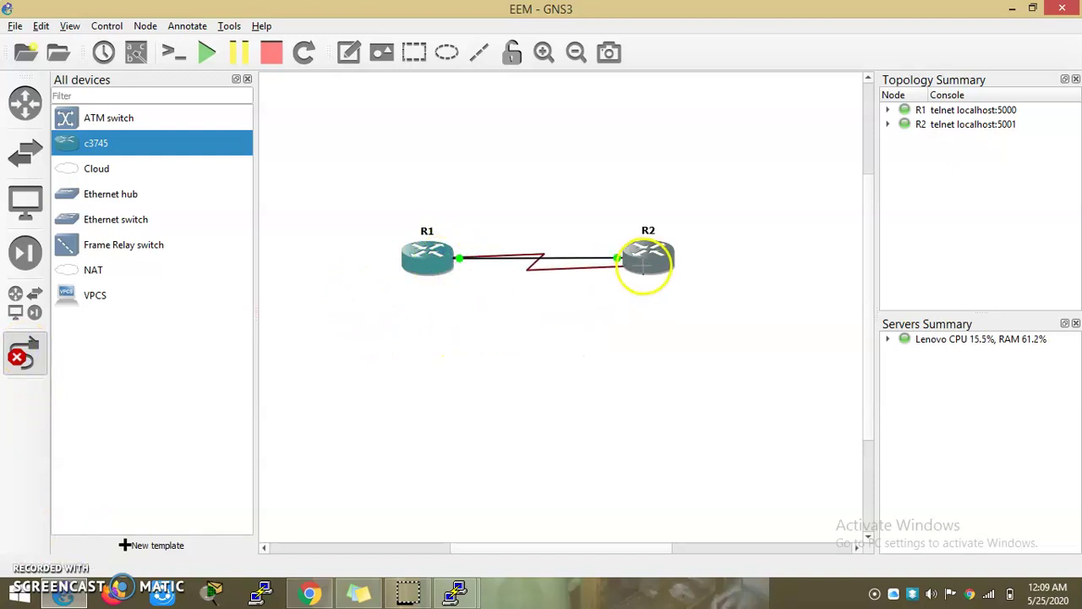
click(644, 266)
click(672, 329)
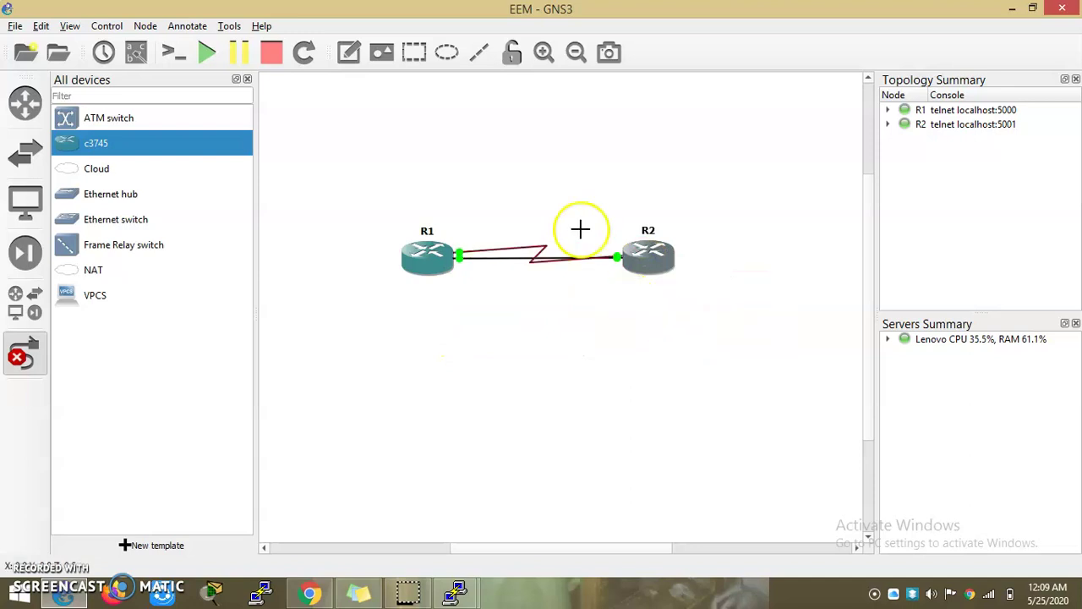
click(25, 355)
mouse_move(416, 260)
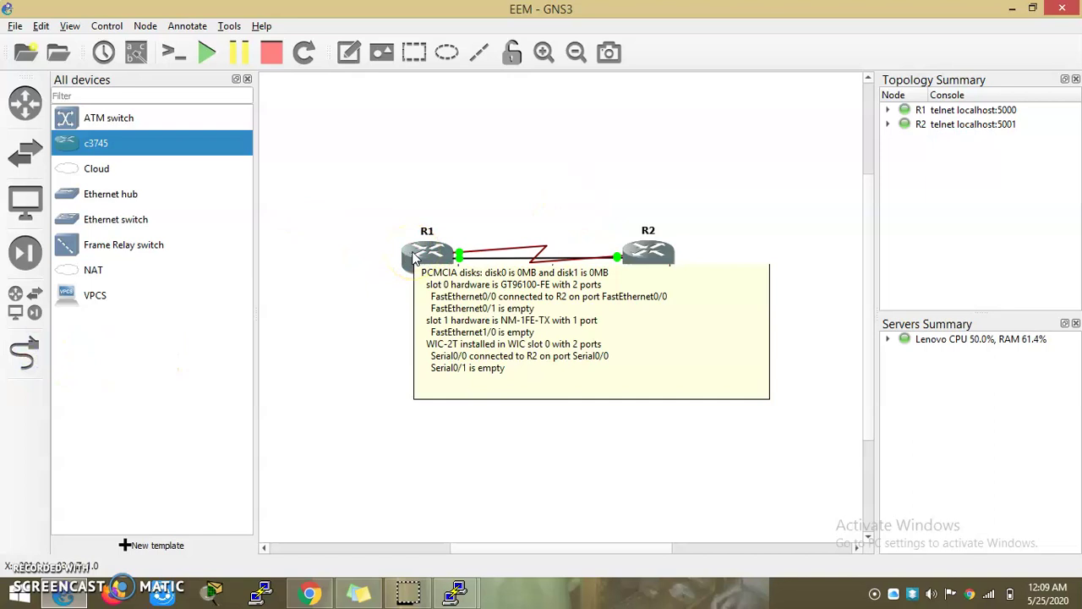
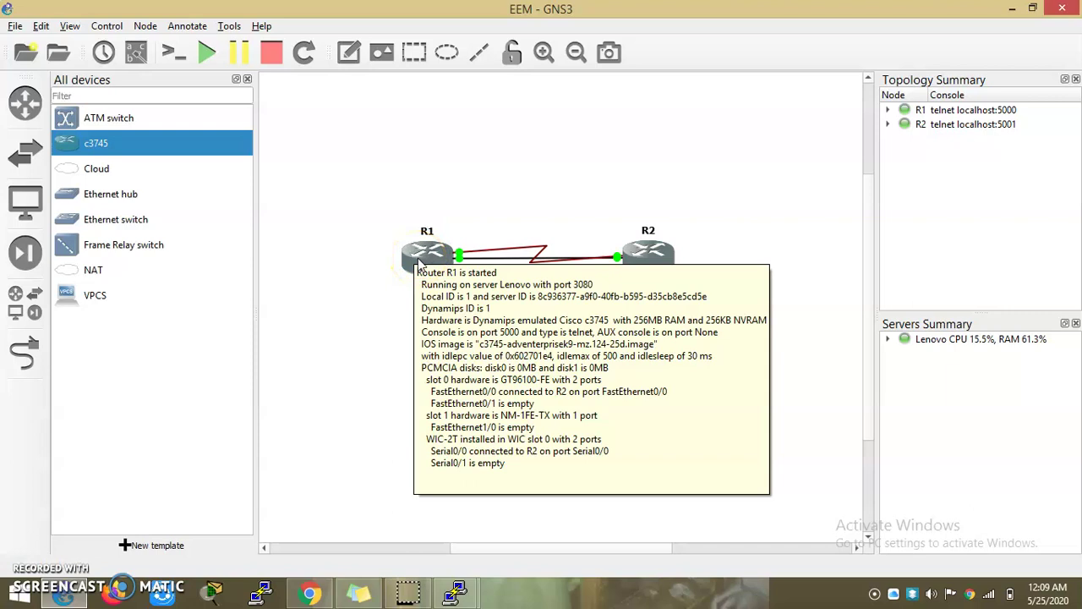
Open R1's console and leave interface configuration mode for privileged EXEC mode.
double_click(420, 264)
click(364, 404)
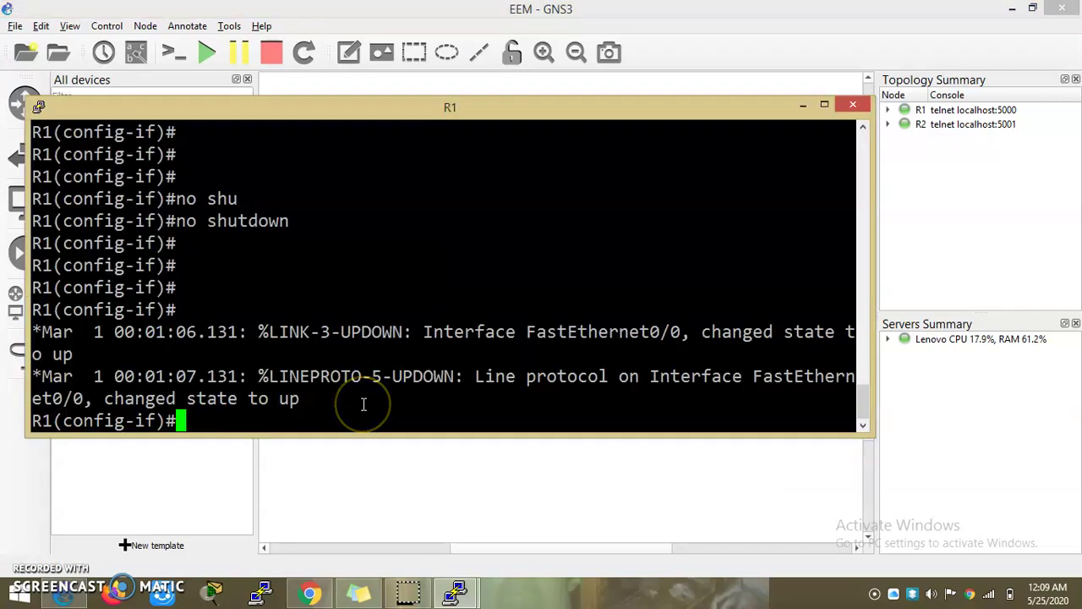
key(ctrl+z)
key(Return)
key(Return)
Display R1's interface summary with sh ip int brief.
text(sh ip i)
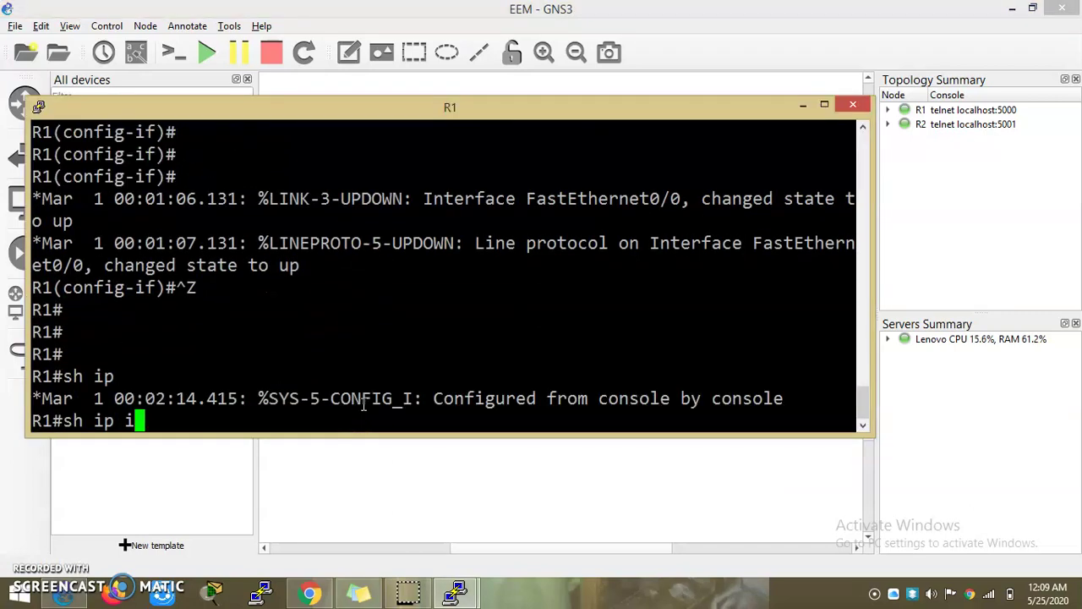
text(nyt)
key(BackSpace)
key(BackSpace)
text(t)
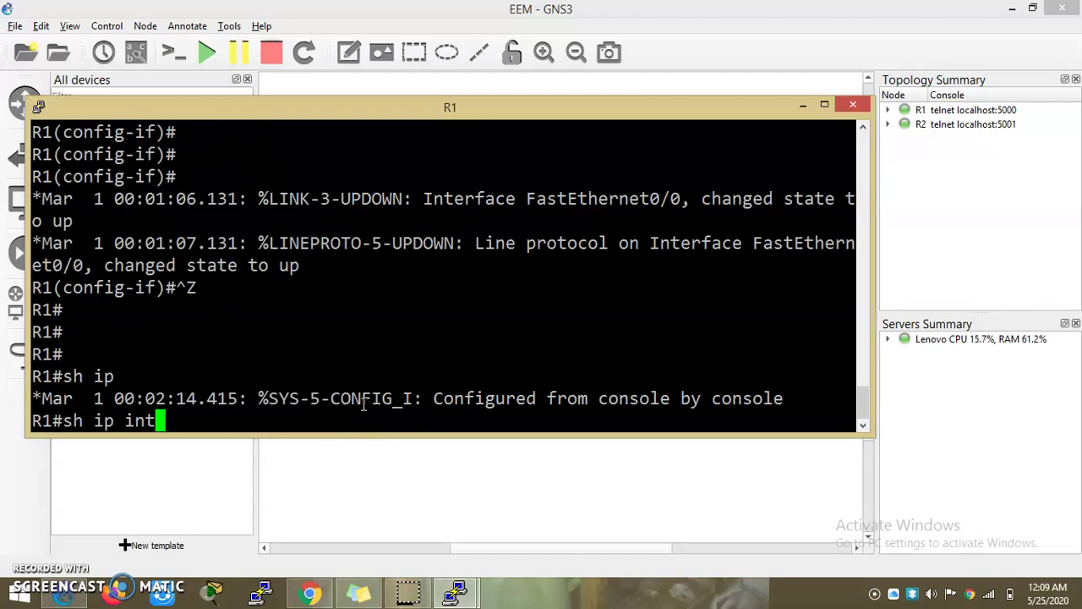
text( br)
key(Tab)
key(Return)
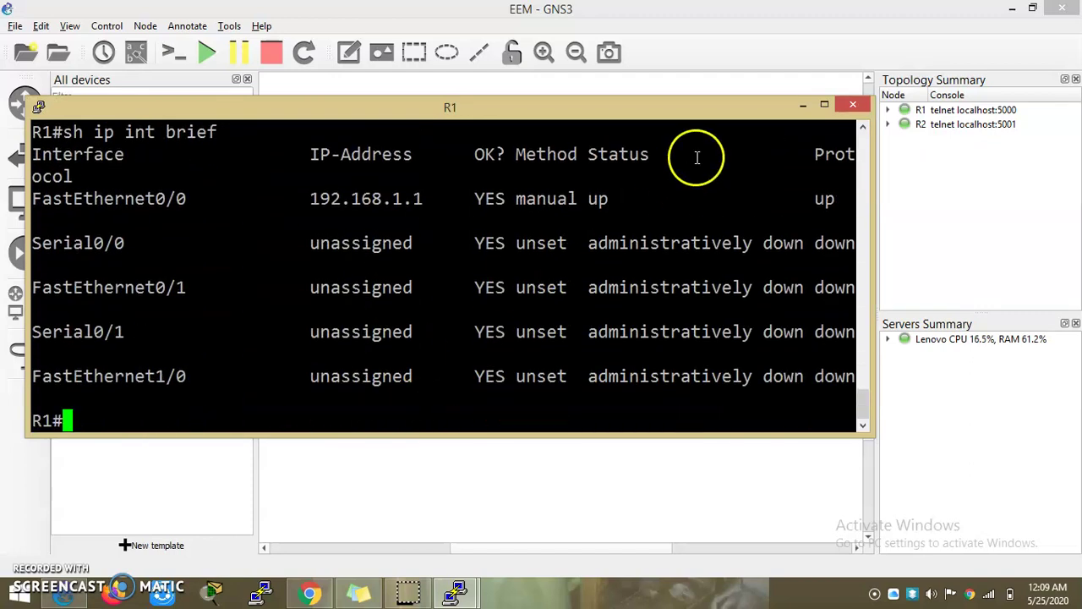
Maximize R1's console and examine the FastEthernet0/0 address and the Serial0/0 entry in the interface summary.
click(824, 104)
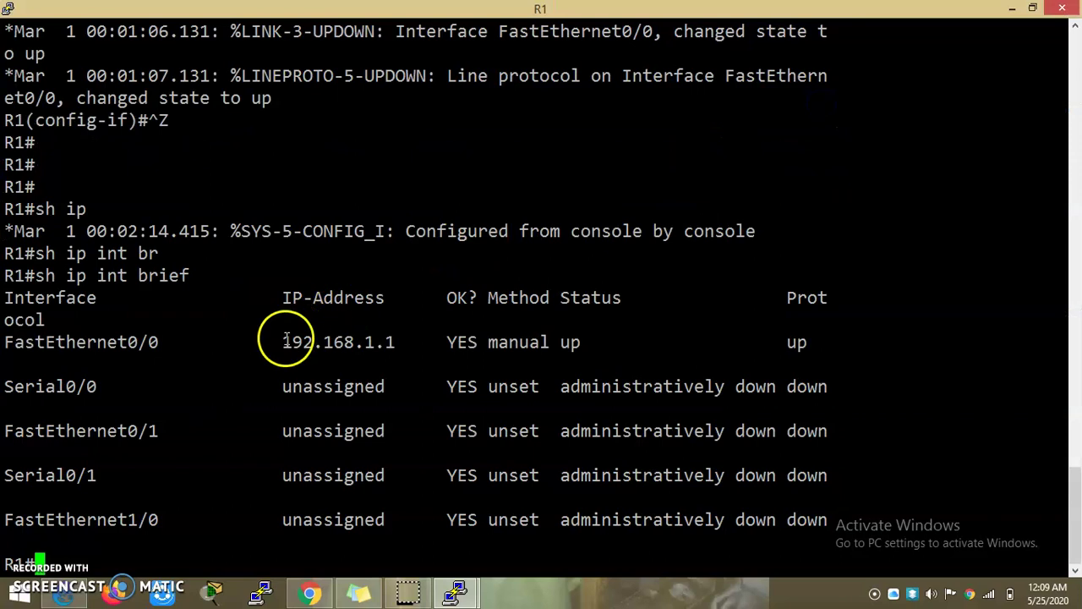
drag(285, 340, 394, 342)
drag(173, 410, 550, 375)
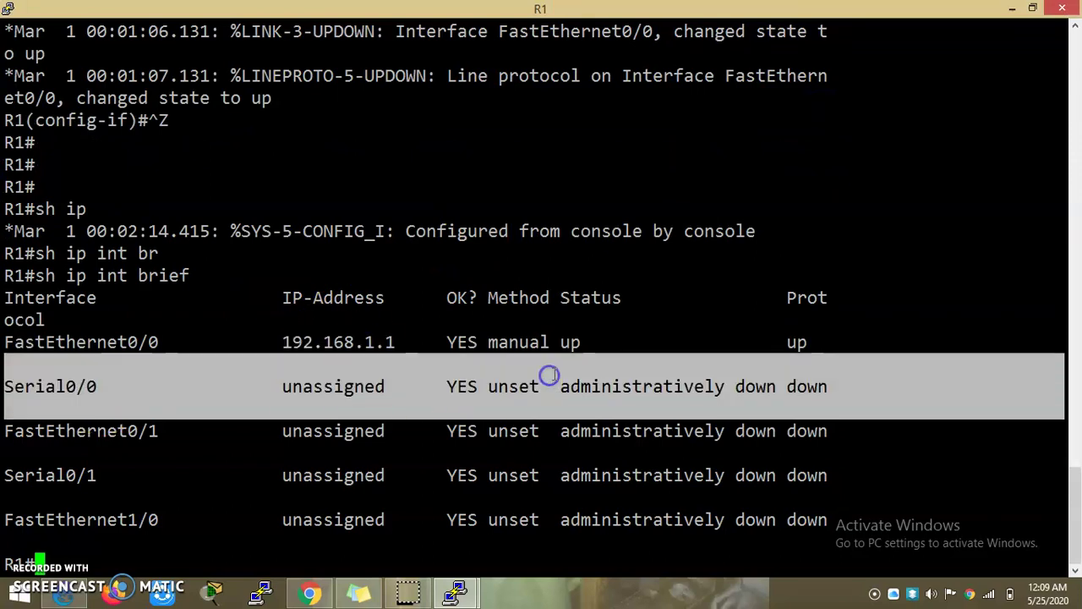
key(Return)
key(Return)
key(Return)
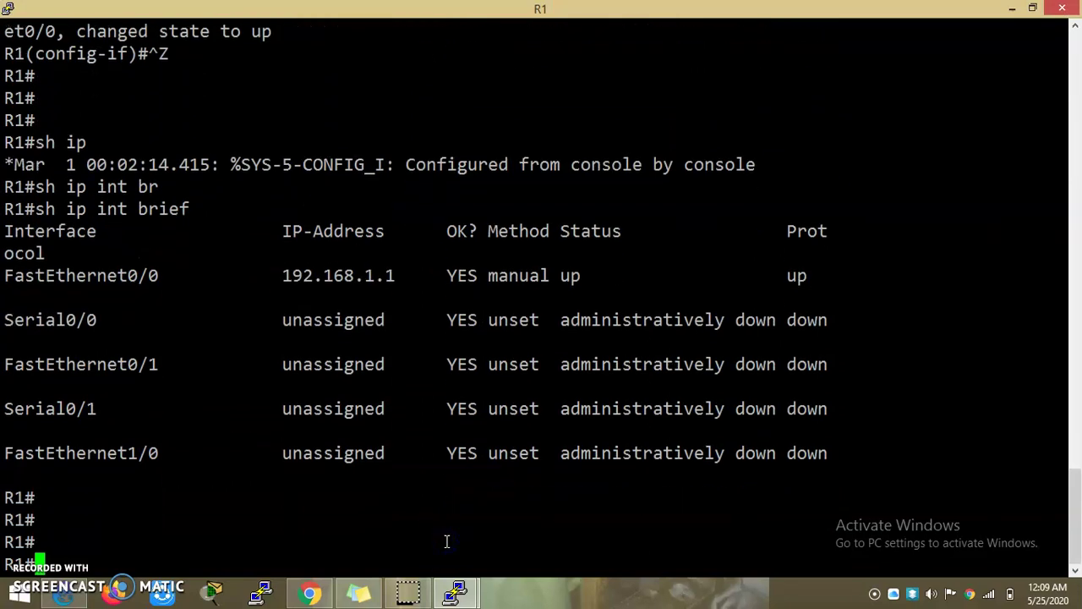
Enter global configuration mode on R1 with conf t.
key(Return)
text(conf t)
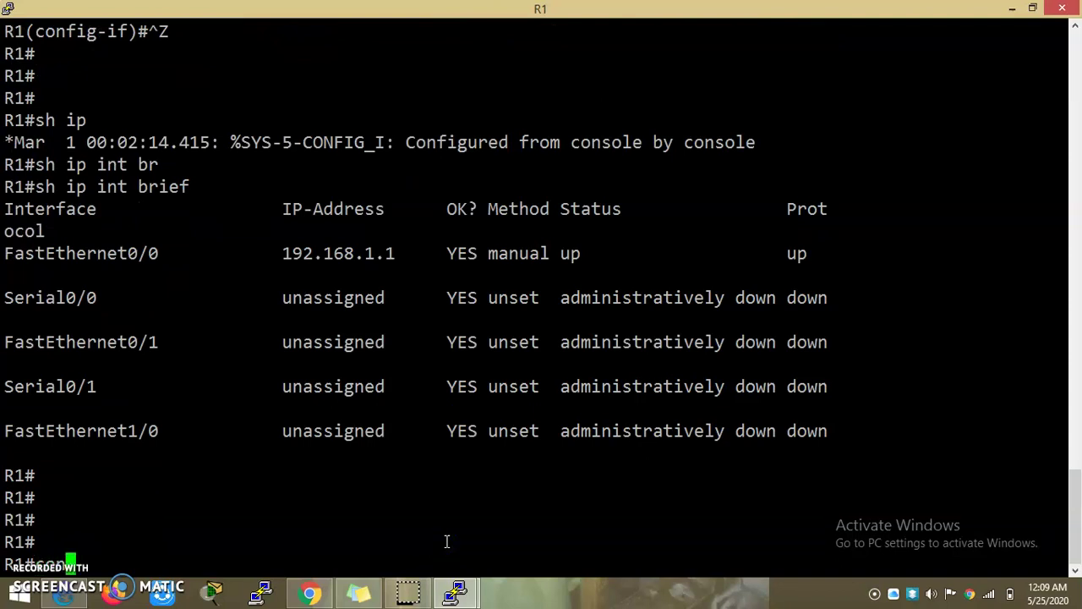
key(Return)
key(Return)
key(Return)
key(Return)
key(Return)
key(Return)
key(Return)
key(Return)
key(Return)
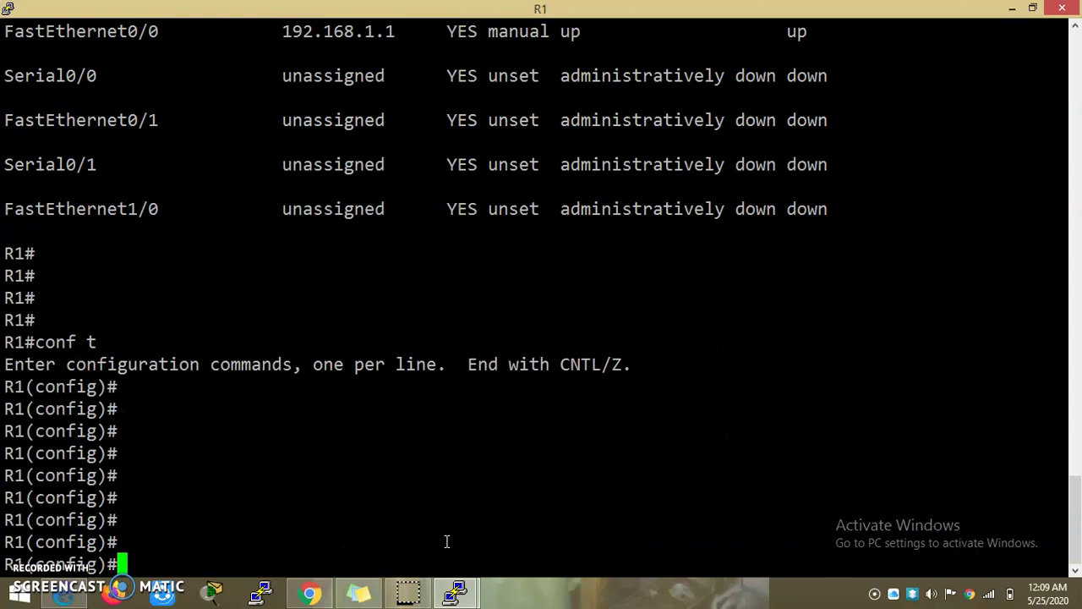
Create an event manager applet named FA-Down on R1 and enter its configuration mode.
text(ev)
key(Tab)
text(man)
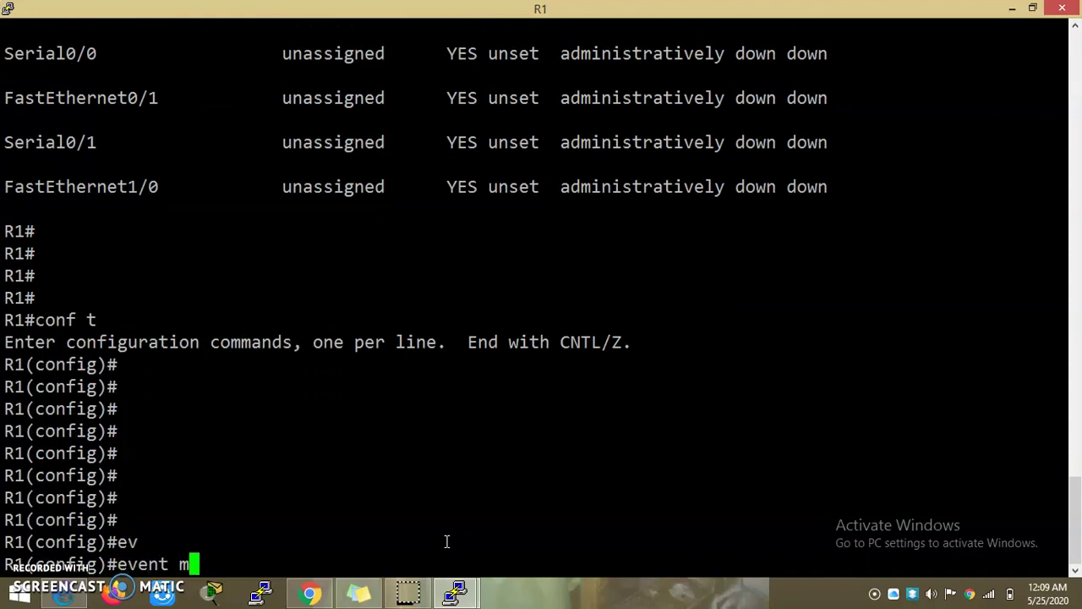
key(Tab)
text(ap)
key(Tab)
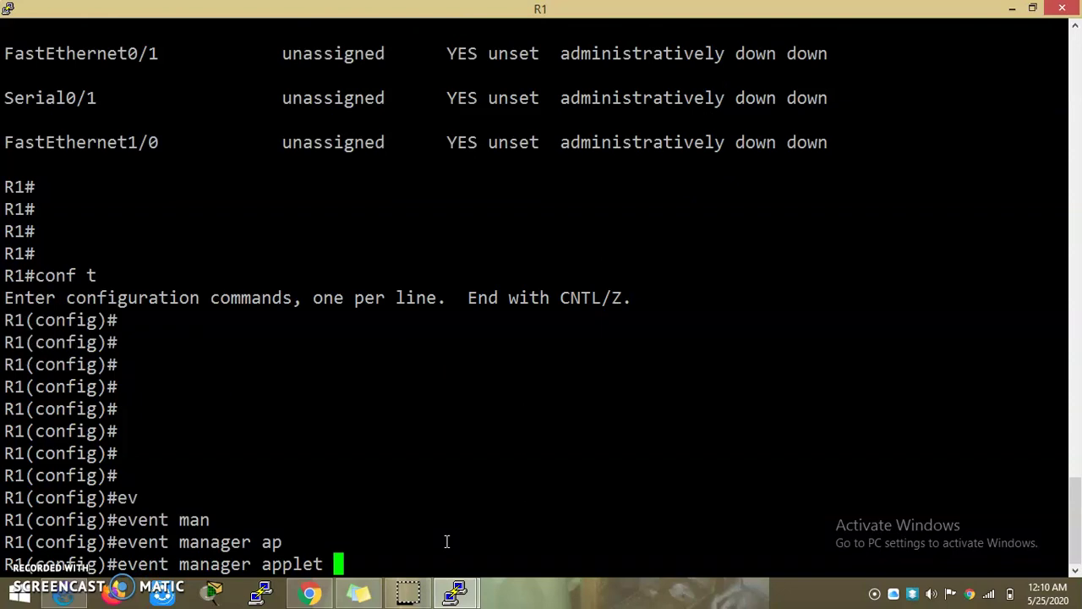
text(FA-Do)
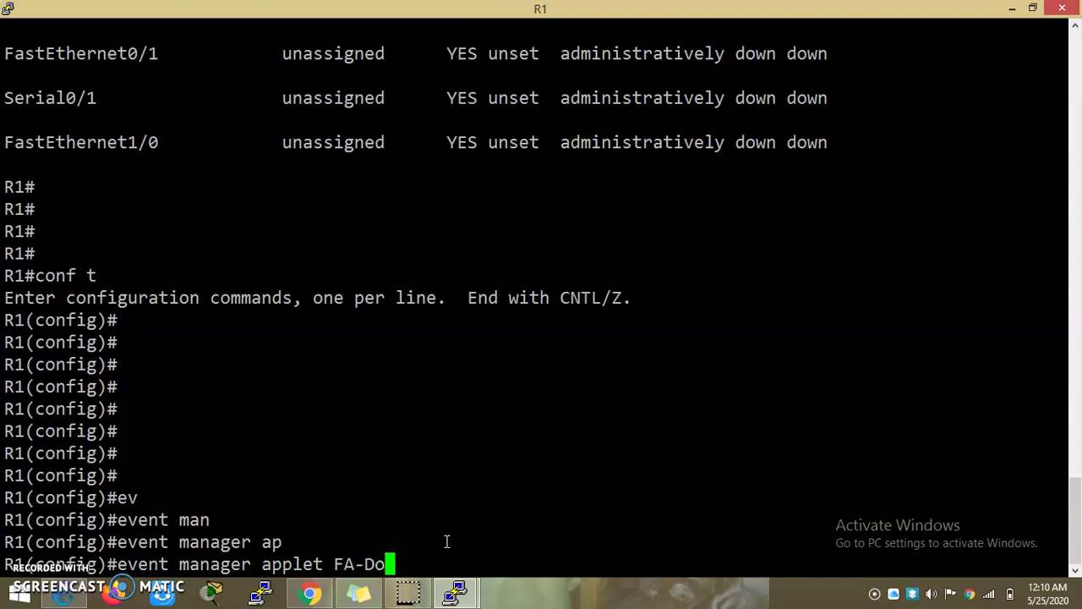
text(wn)
key(Return)
key(Return)
key(Return)
key(Return)
key(Return)
key(Return)
key(Return)
key(Return)
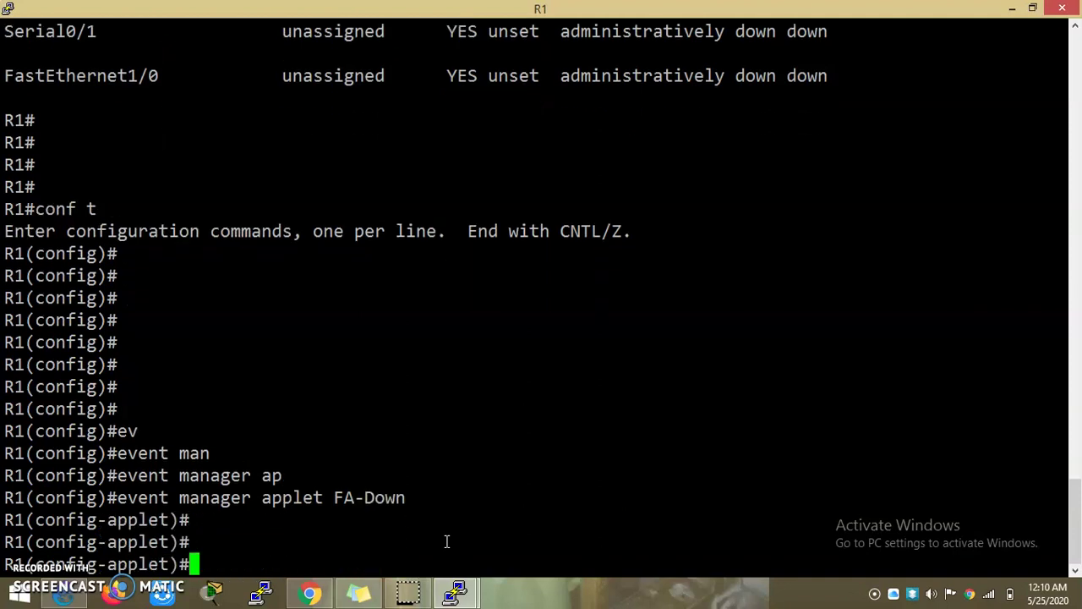
List the event types available for the FA-Down applet using the event command's help.
text(eb)
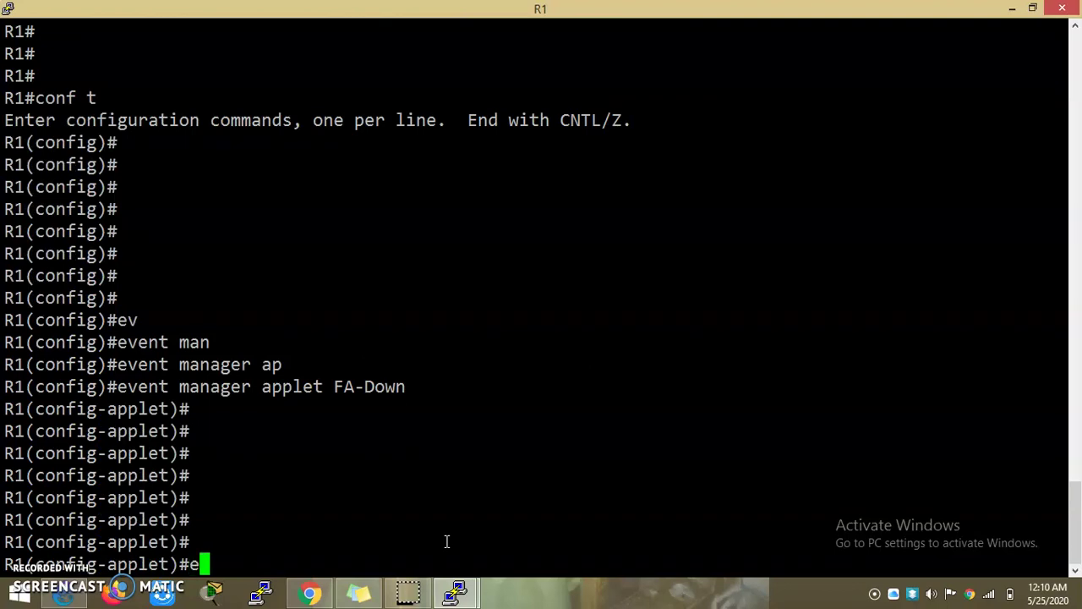
key(Return)
text(eve)
key(Tab)
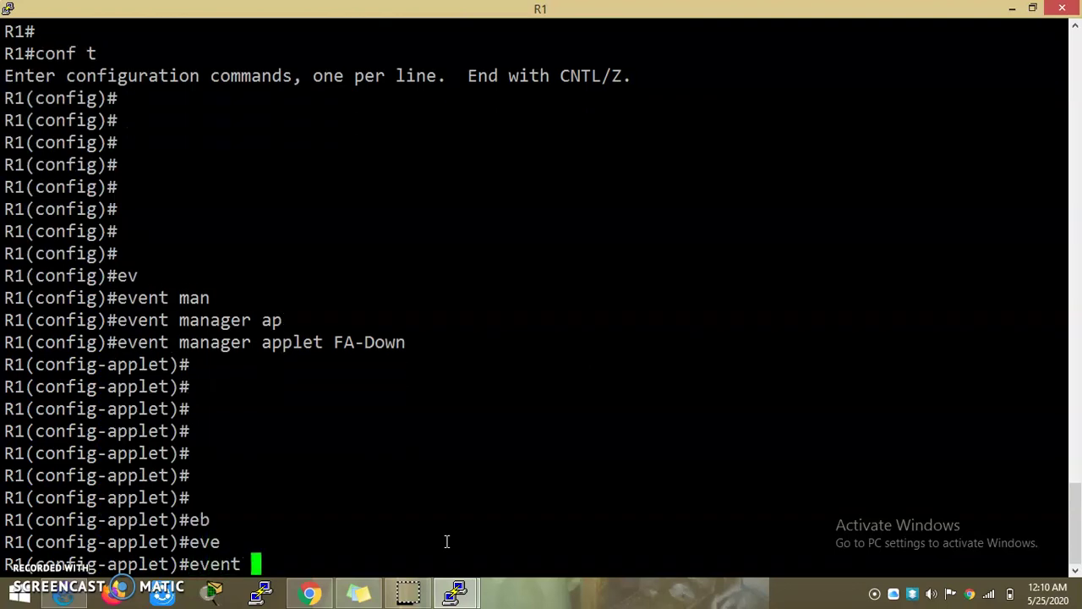
text(st)
key(Tab)
key(BackSpace)
key(BackSpace)
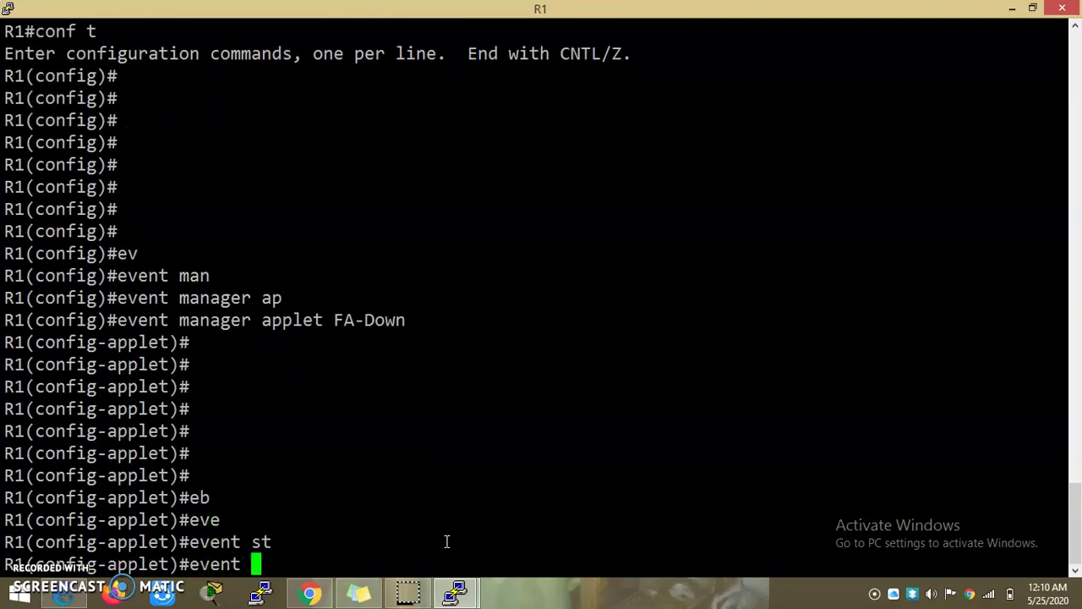
text(?)
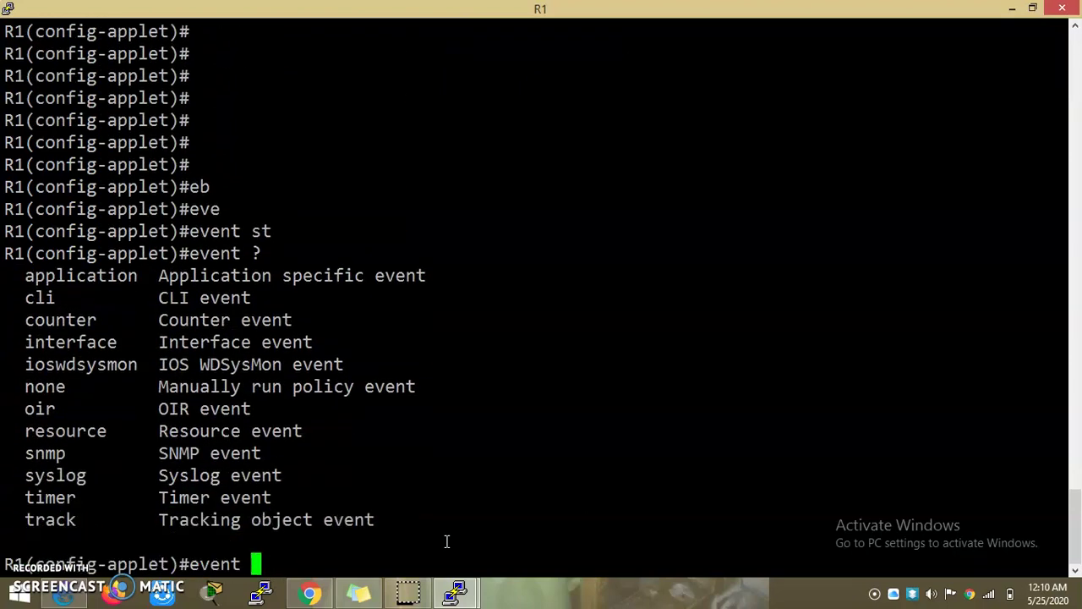
Set the applet's trigger with event track 1 state down.
text(tra)
key(Tab)
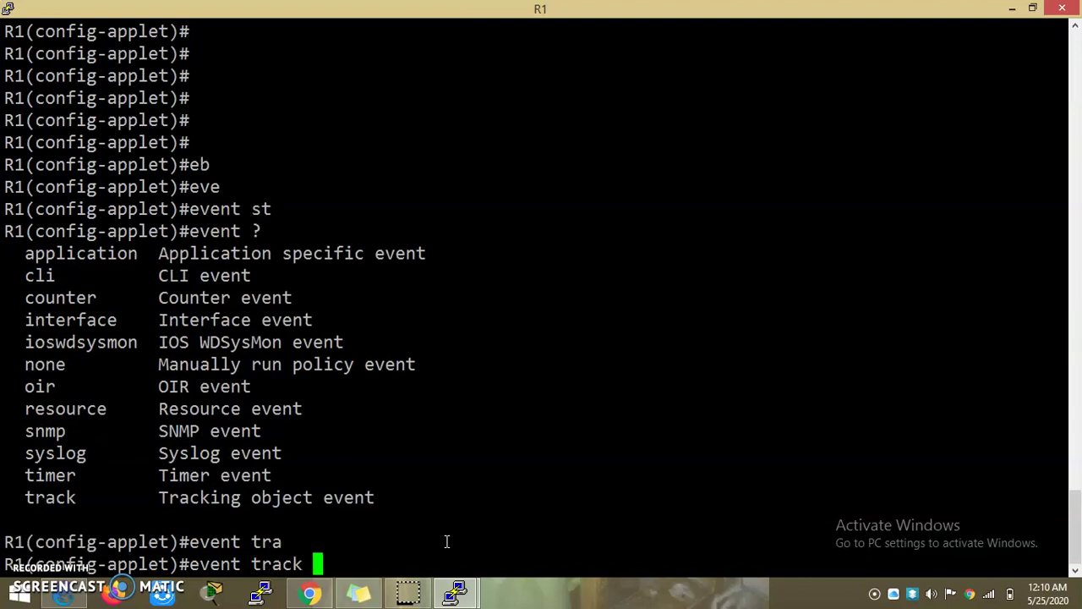
text(1 st)
key(Tab)
text(down)
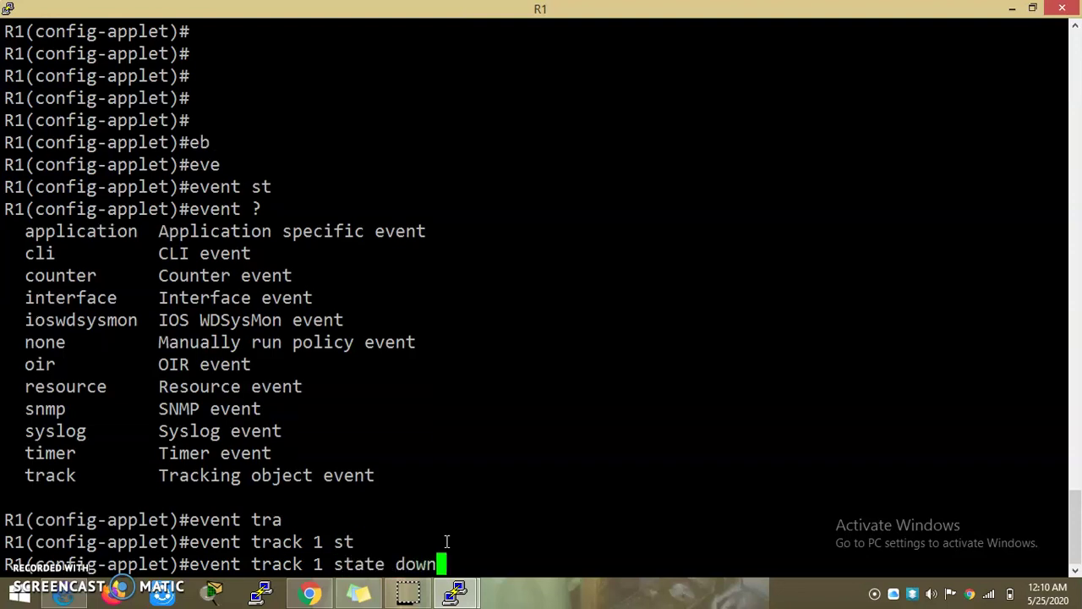
key(Return)
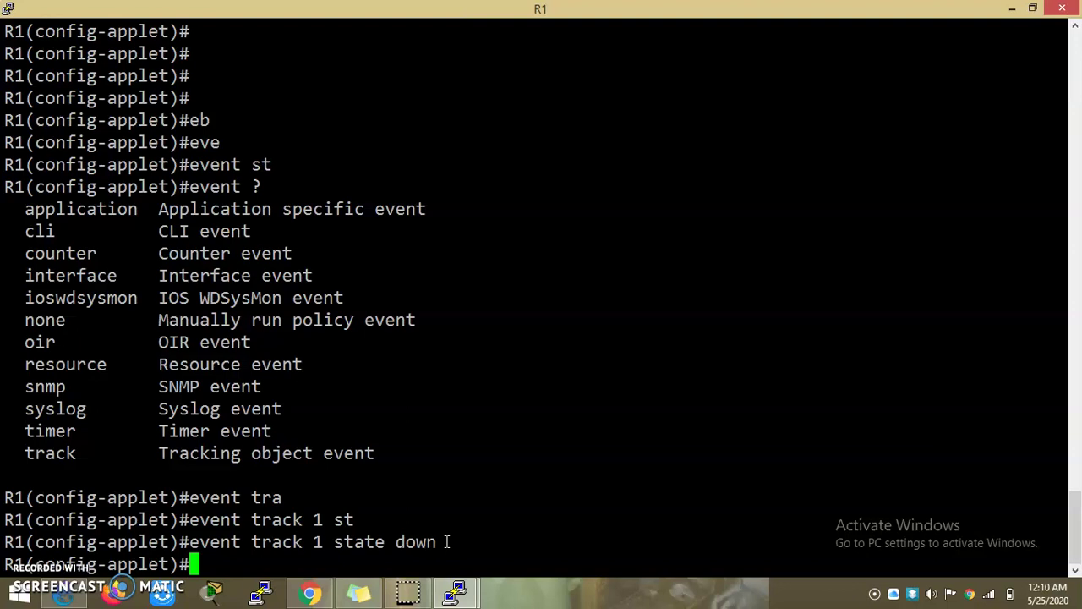
Add action 1.0 to the applet to run the CLI command "enable".
text(ac)
key(Tab)
text(cli)
key(Tab)
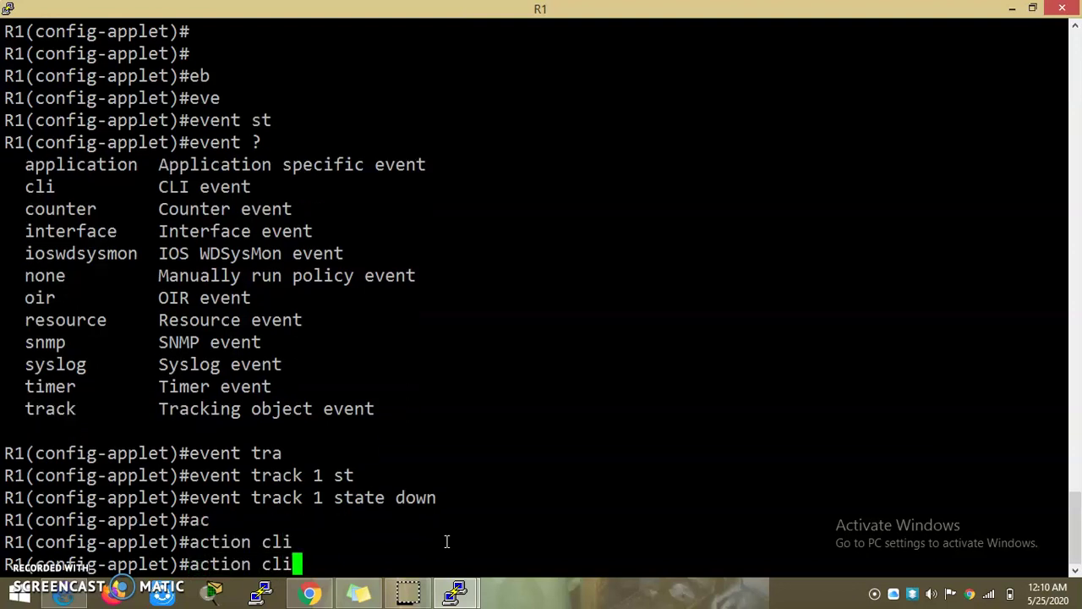
key(BackSpace)
key(BackSpace)
text(om)
key(Tab)
key(BackSpace)
key(BackSpace)
key(BackSpace)
text(1.0 com)
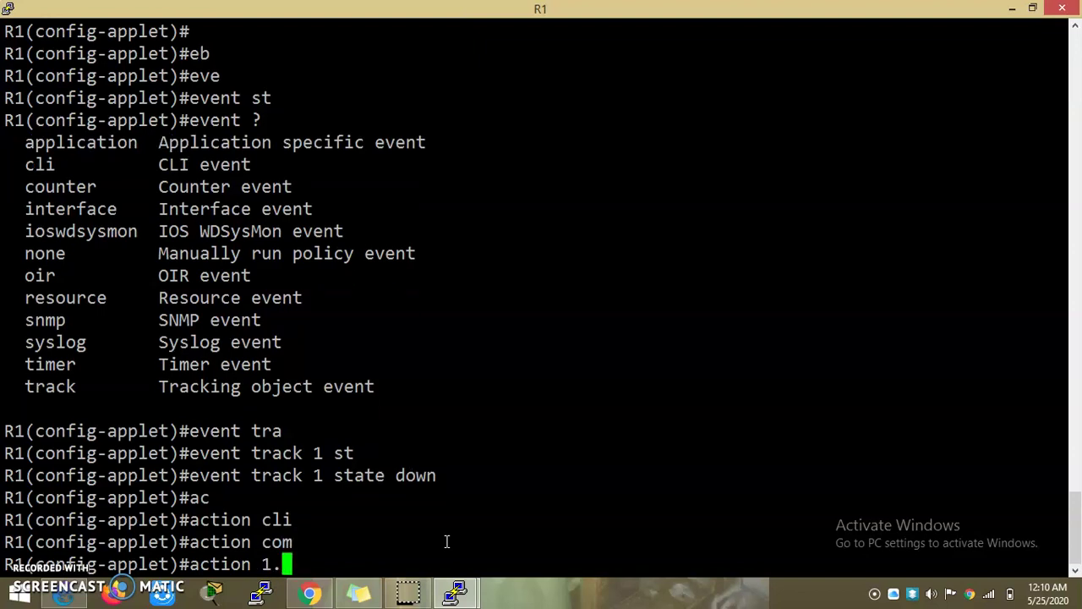
key(Tab)
key(BackSpace)
key(BackSpace)
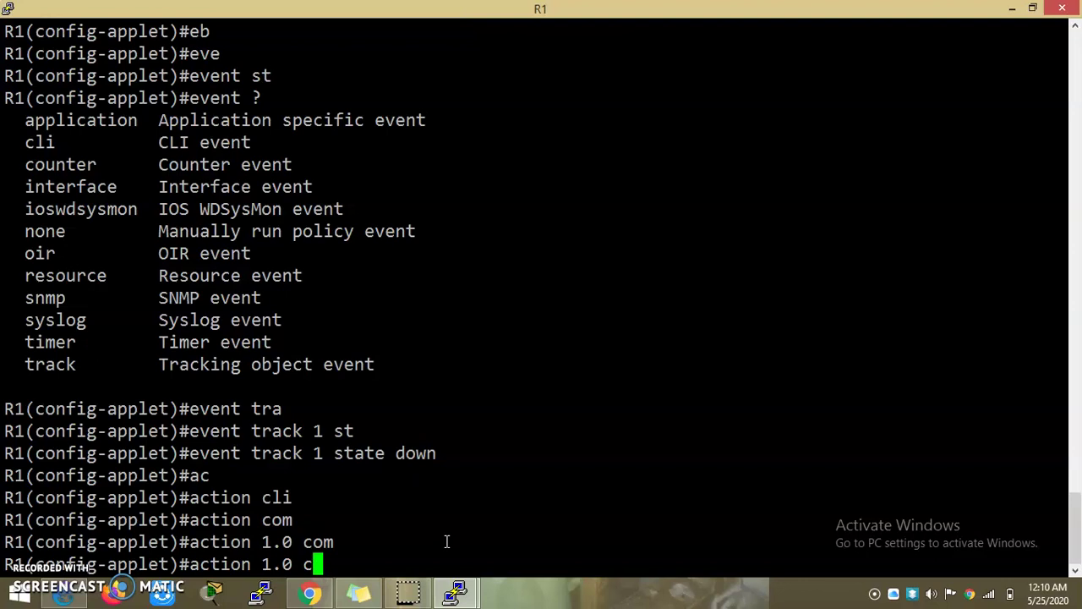
text(li)
key(Tab)
text(com)
key(Tab)
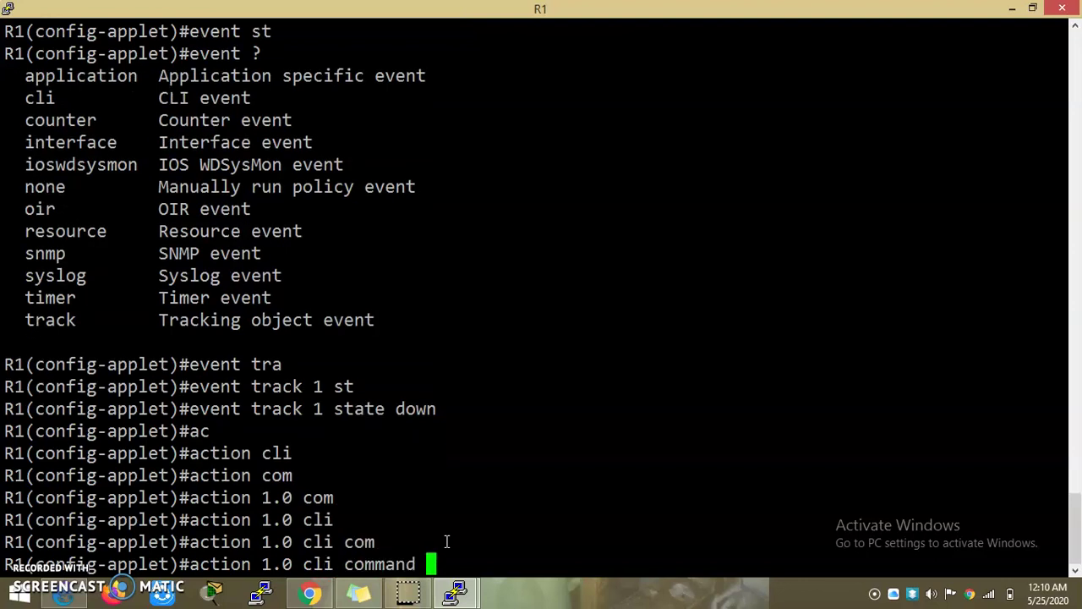
text("enab)
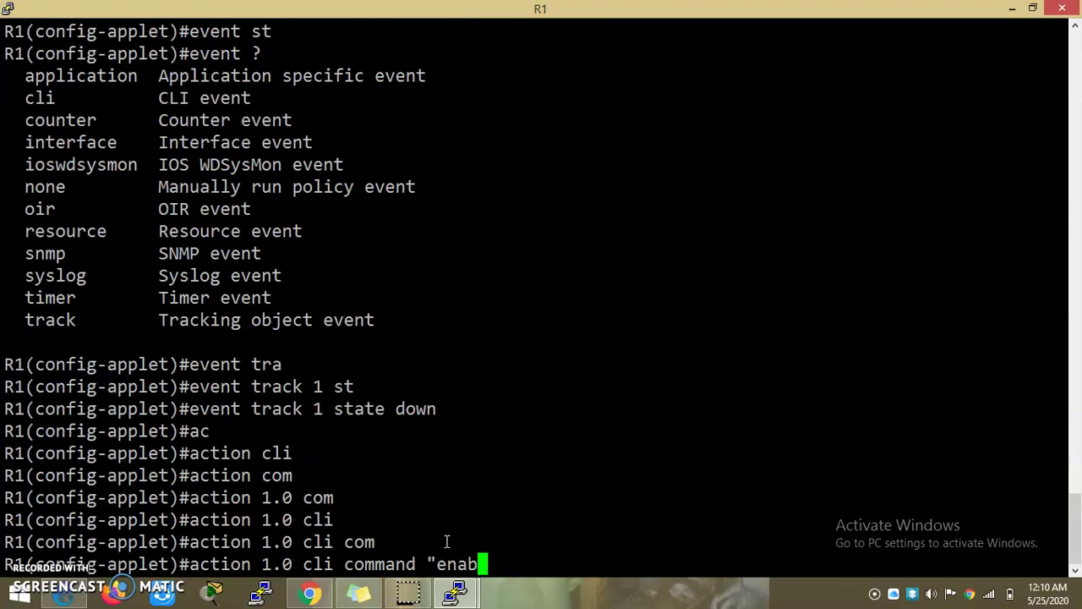
text(le")
key(Return)
Add action 2.0 to the applet to run the CLI command "conf t".
text(act)
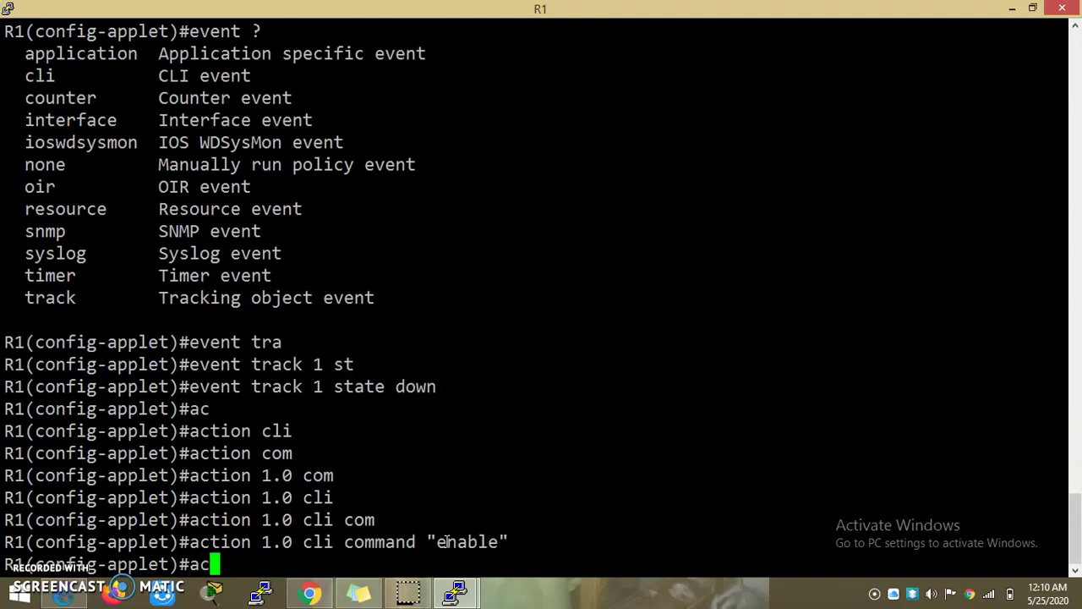
key(Tab)
text(2.0)
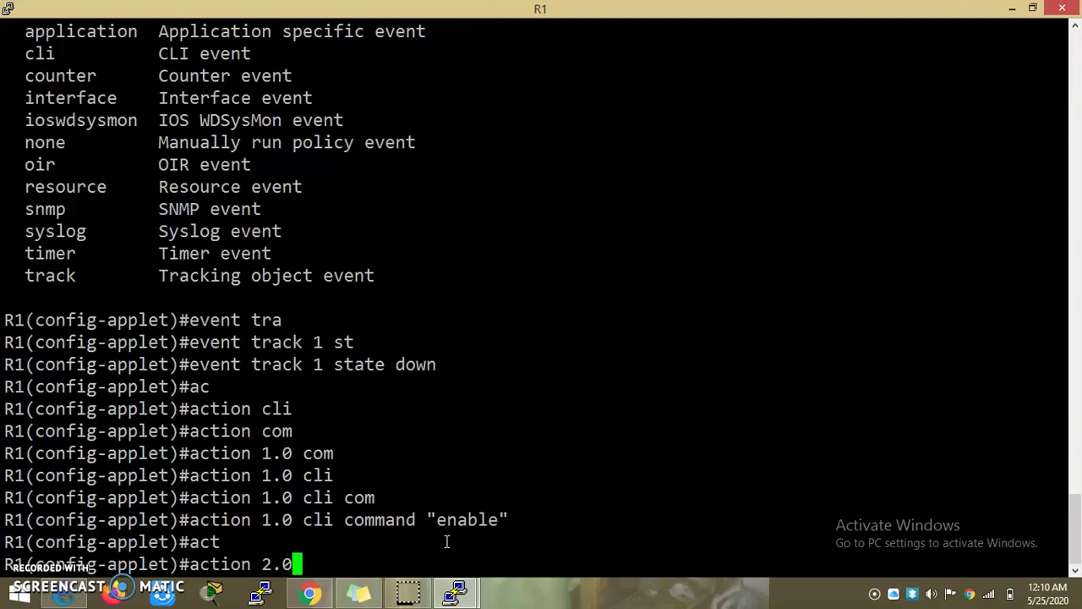
text( cli comma)
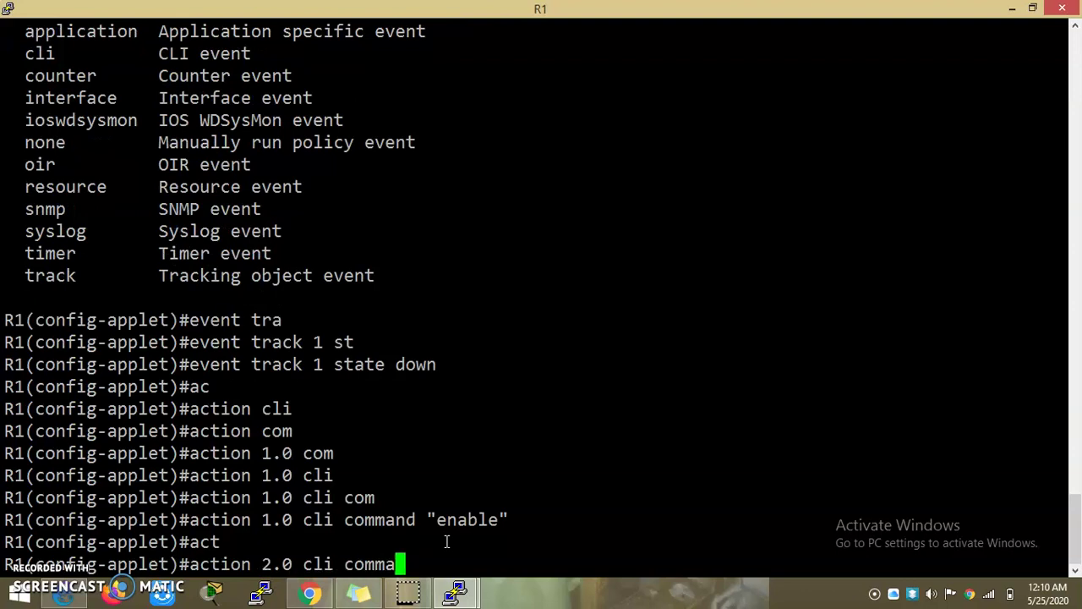
text(nd "conf)
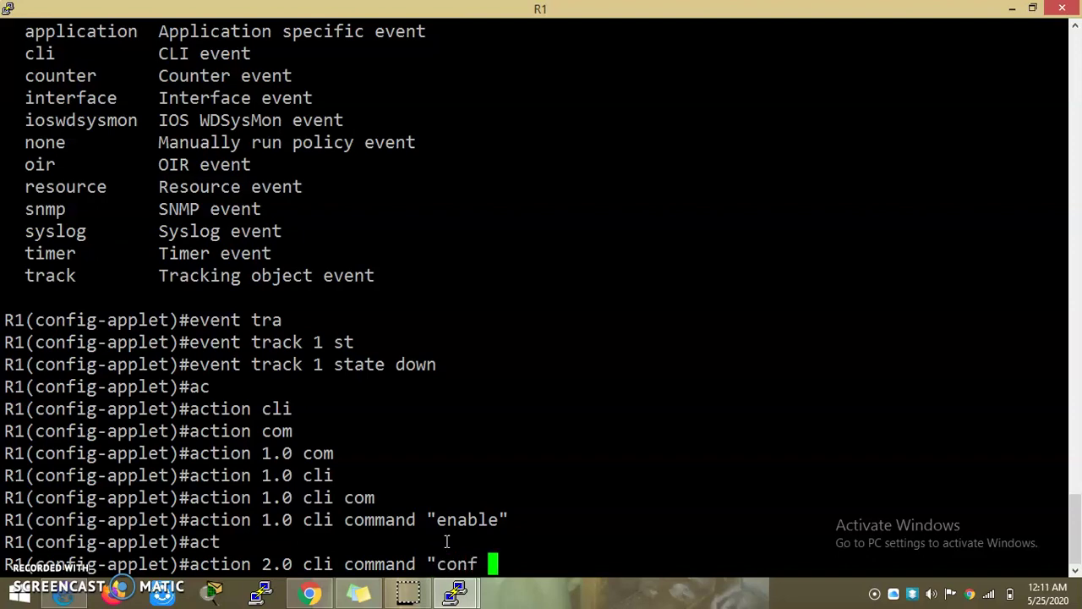
text( t")
key(Return)
Add action 3.0 to the applet to run the CLI command "int serial0/0".
text(act)
key(Tab)
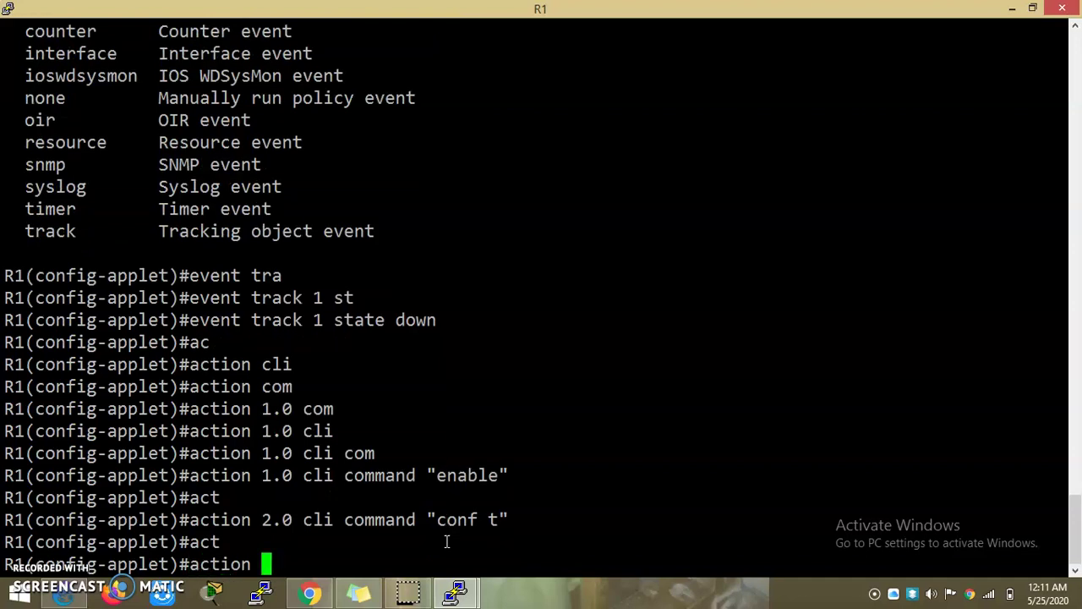
text(3.0 Cl)
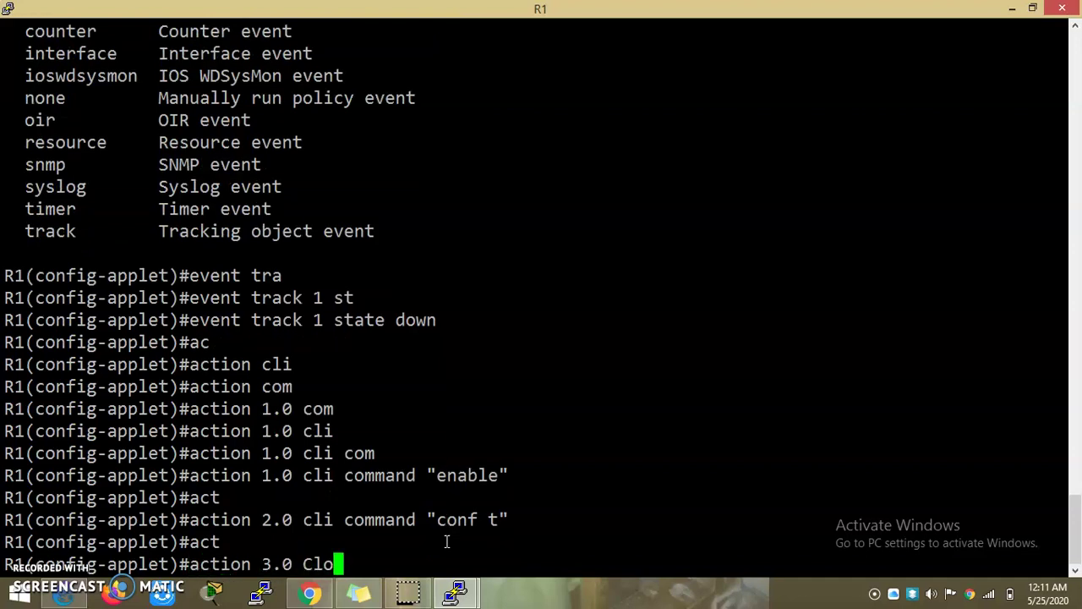
text(i comm)
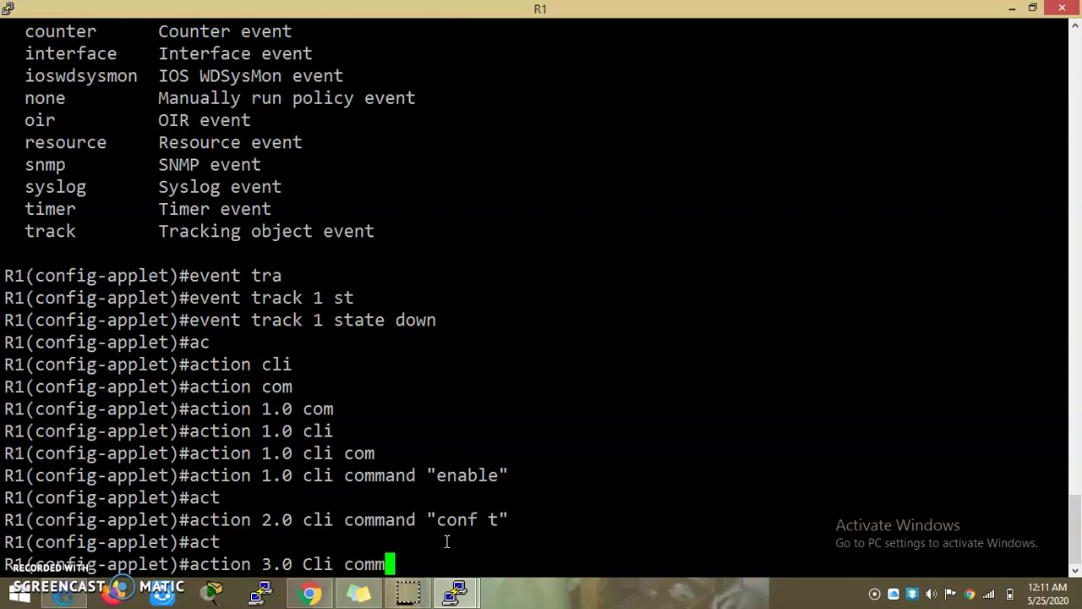
text(and ")
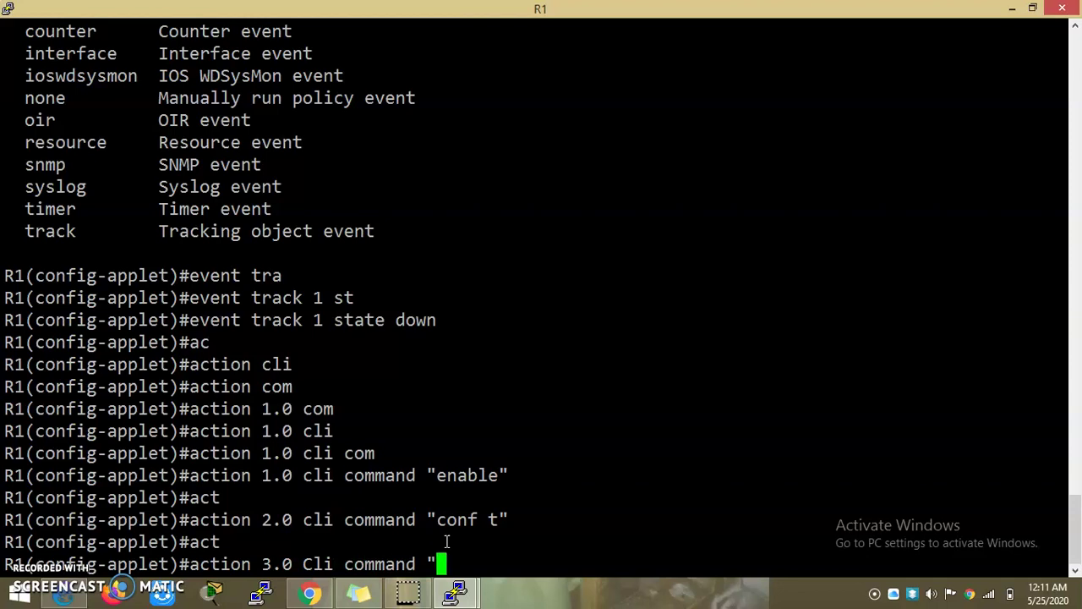
text(int se)
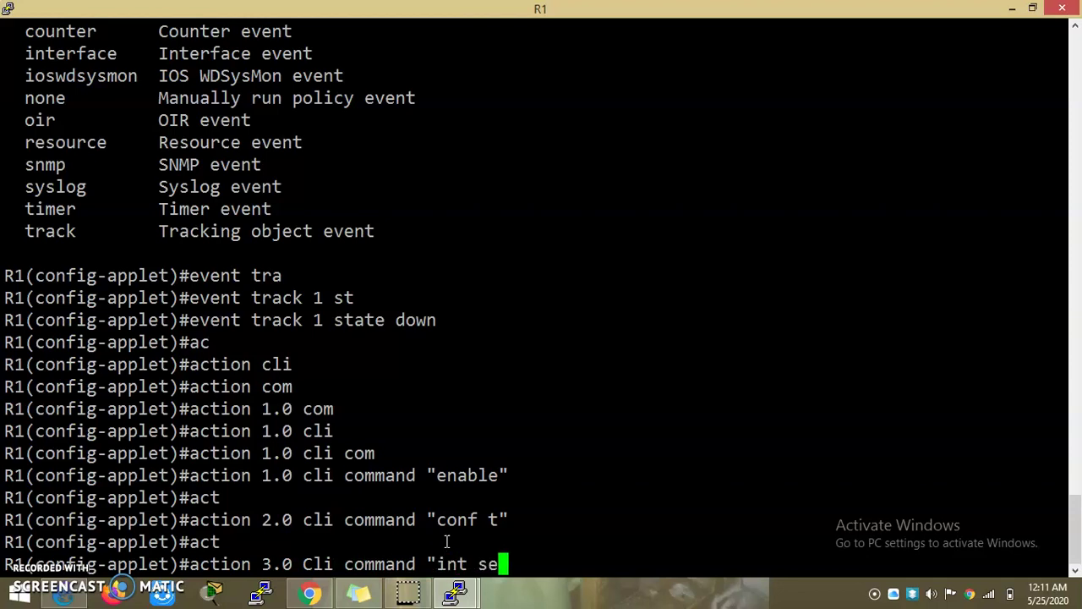
text(rial0)
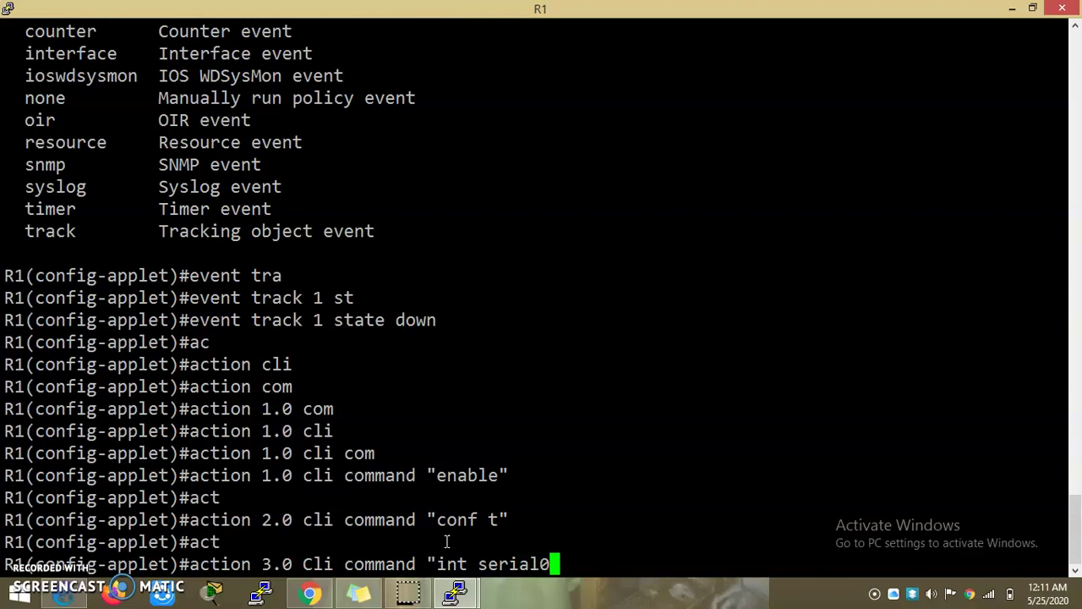
text(?)
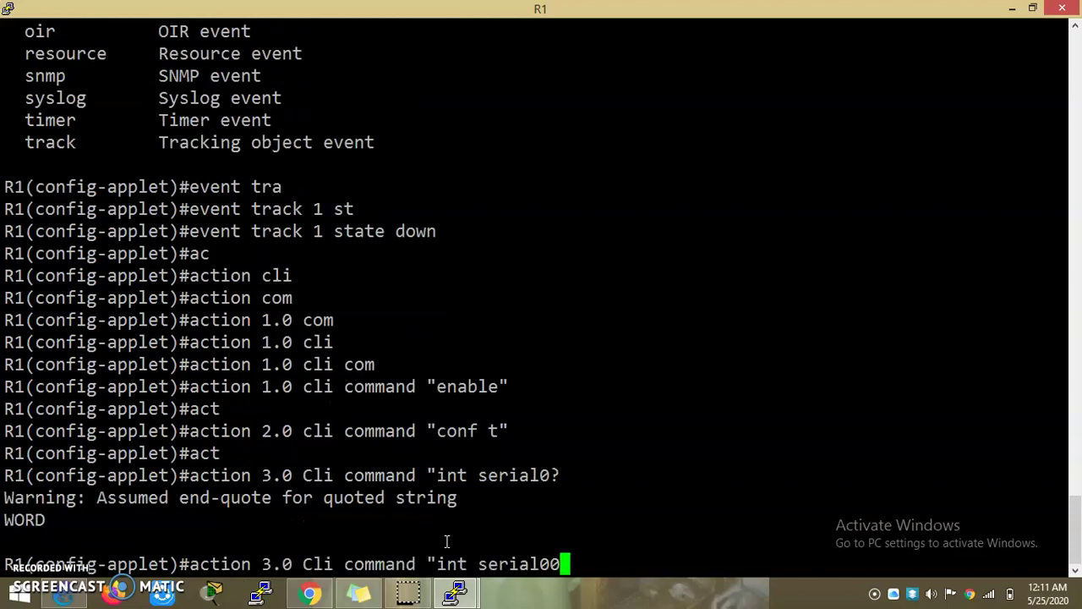
text(/0/)
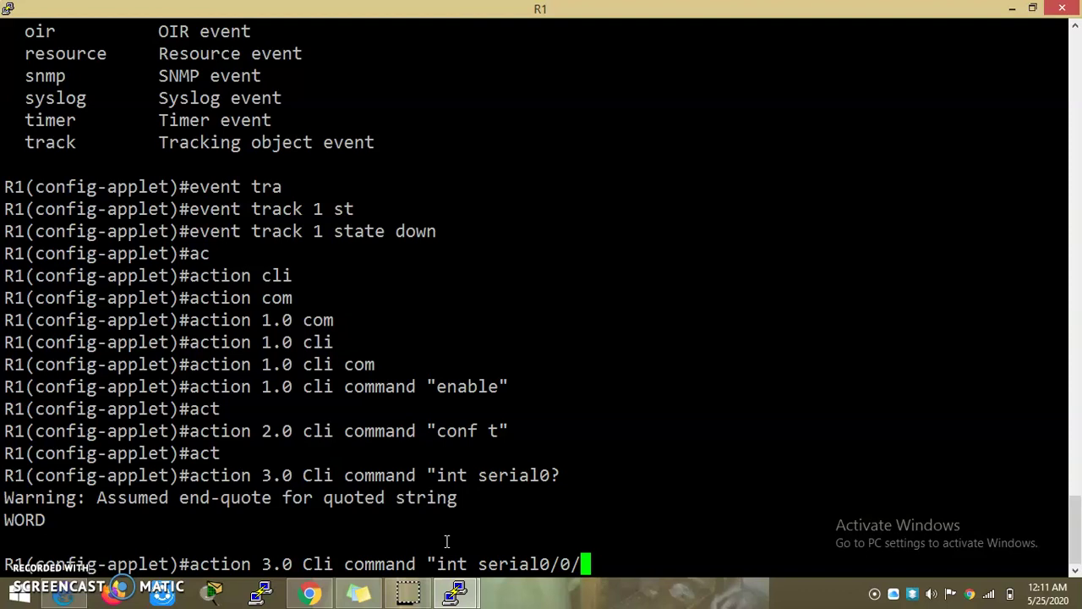
mouse_move(1076, 518)
mouse_down()
mouse_move(1077, 391)
mouse_move(1066, 404)
mouse_move(1057, 520)
mouse_up()
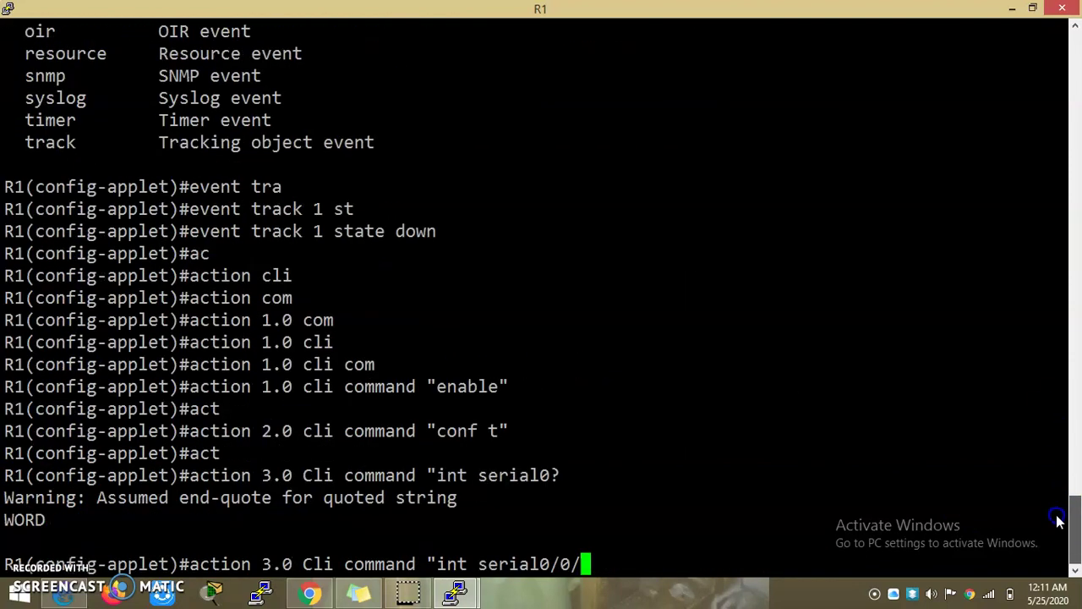
key(BackSpace)
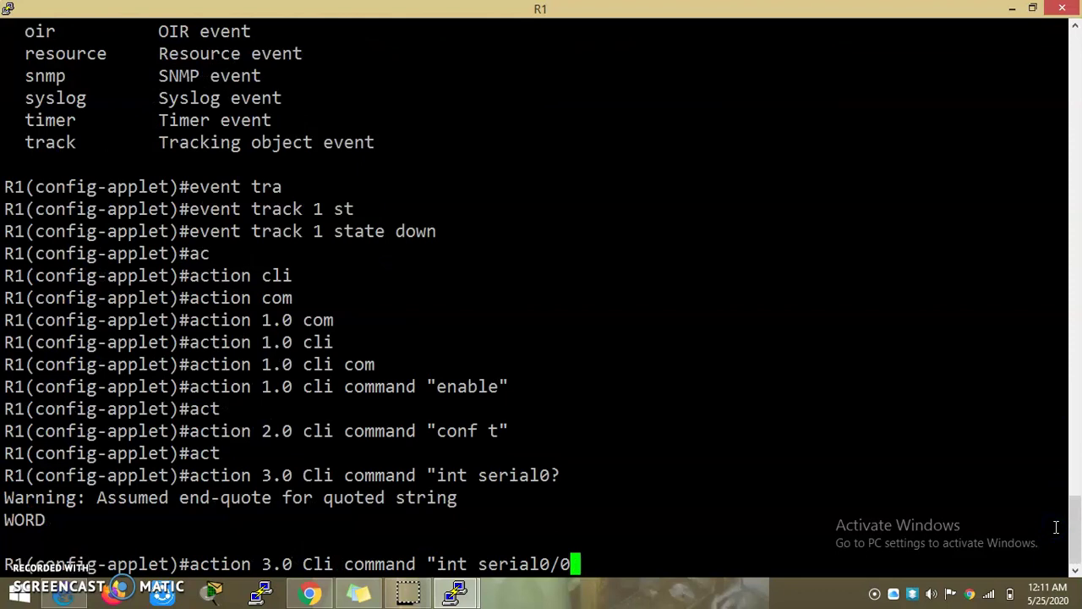
text(")
key(Return)
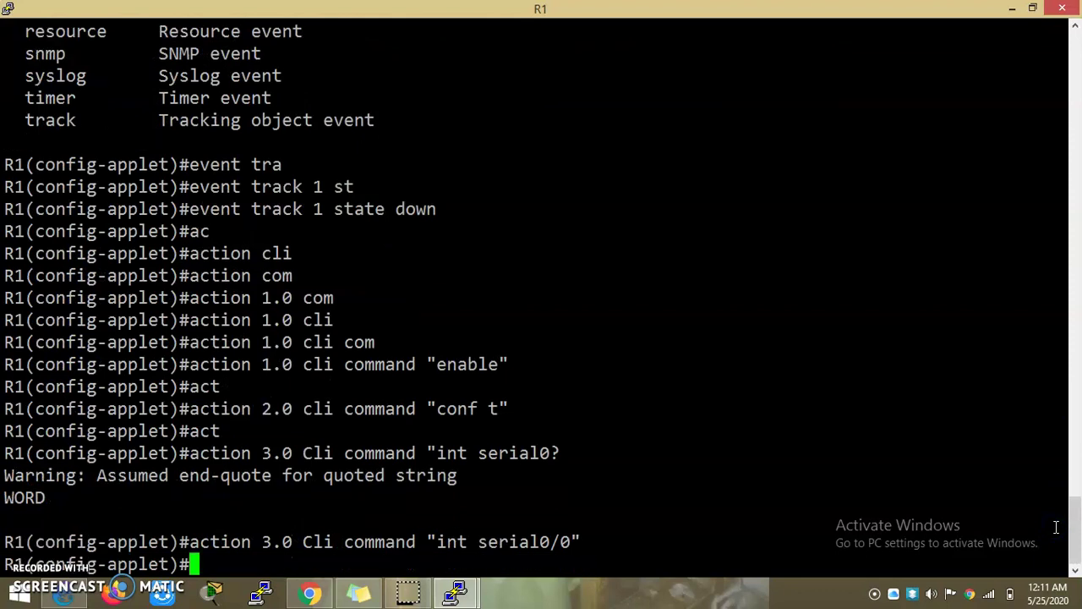
Add action 4.0 to the applet to run the CLI command "ip address 1.1.1.1 255.255.255.0".
text(act)
key(Tab)
text(4)
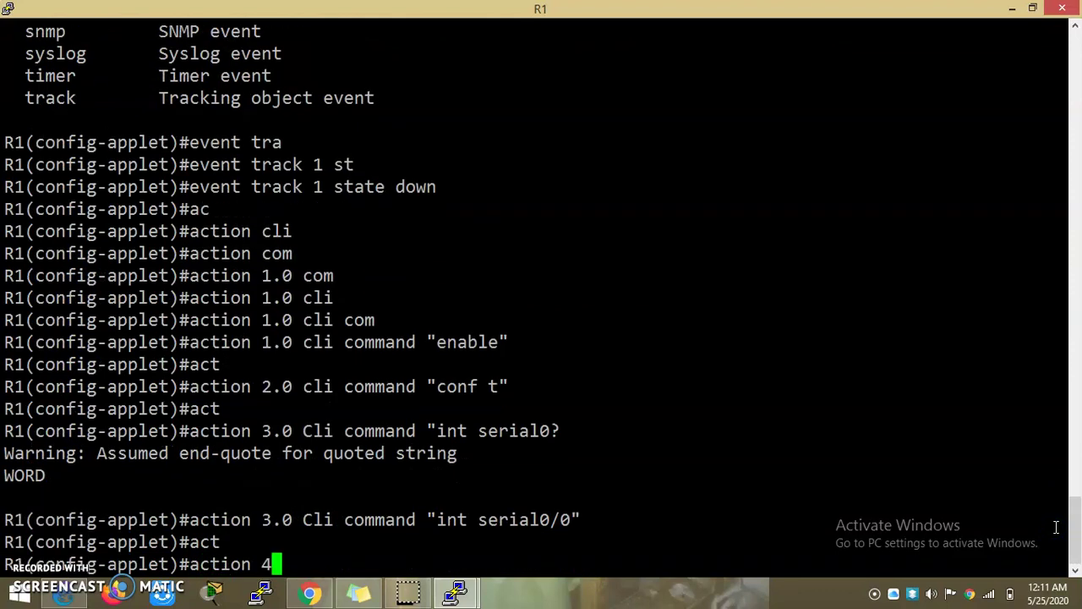
text(.0 c)
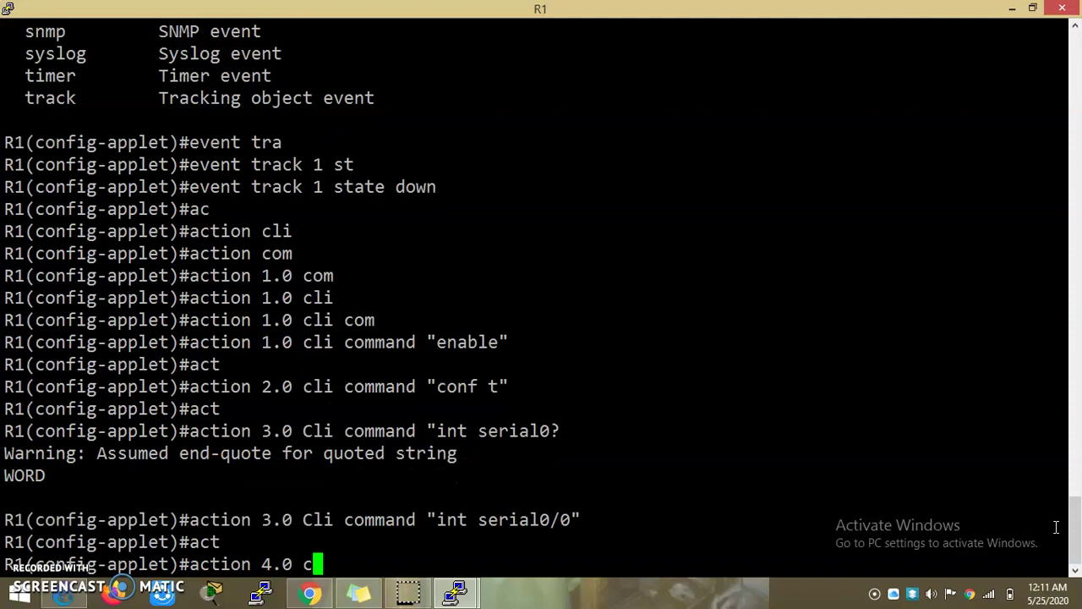
text(li command )
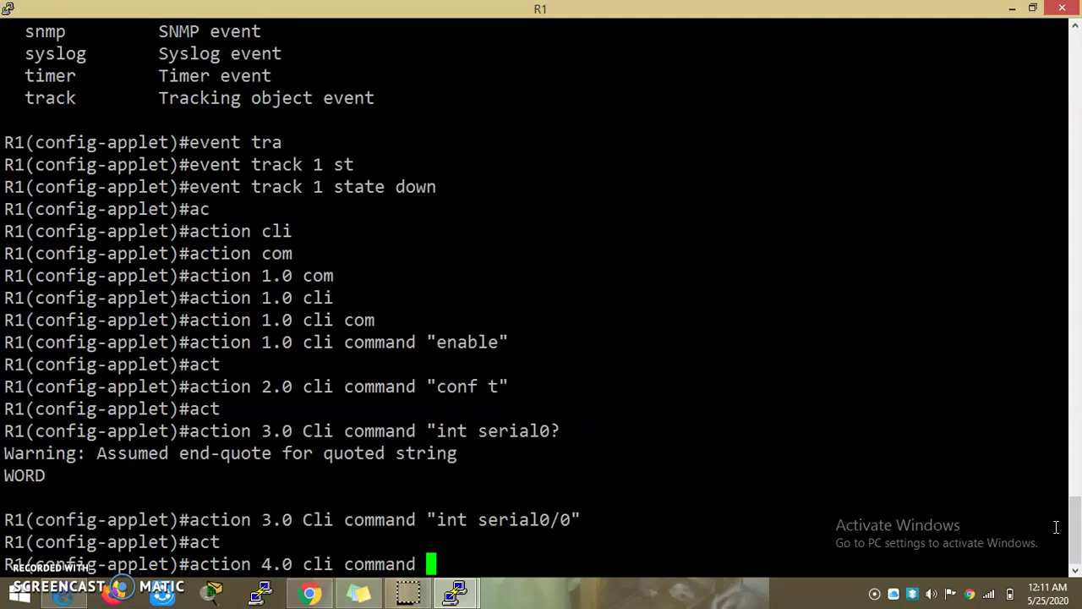
text(")
key(BackSpace)
key(BackSpace)
text(ip add)
key(Tab)
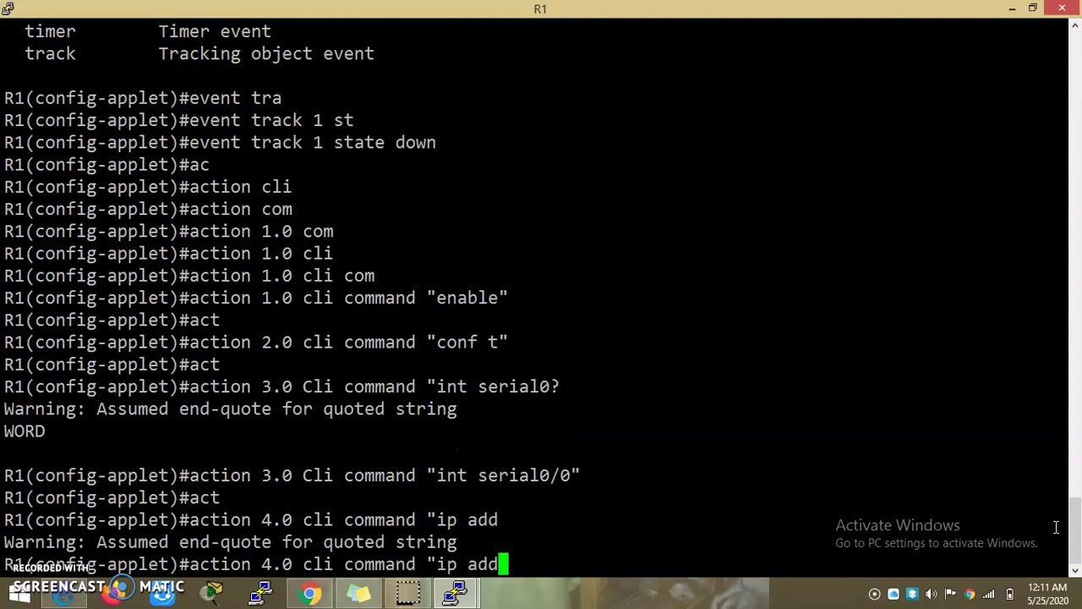
text(dress)
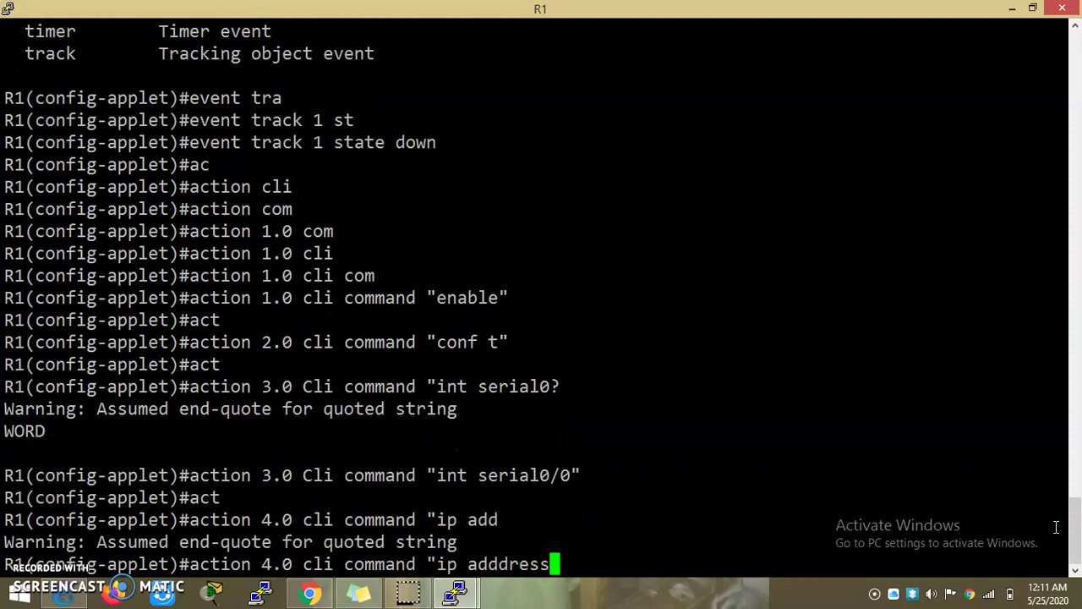
key(BackSpace)
key(BackSpace)
key(BackSpace)
key(BackSpace)
key(BackSpace)
text(ress 1)
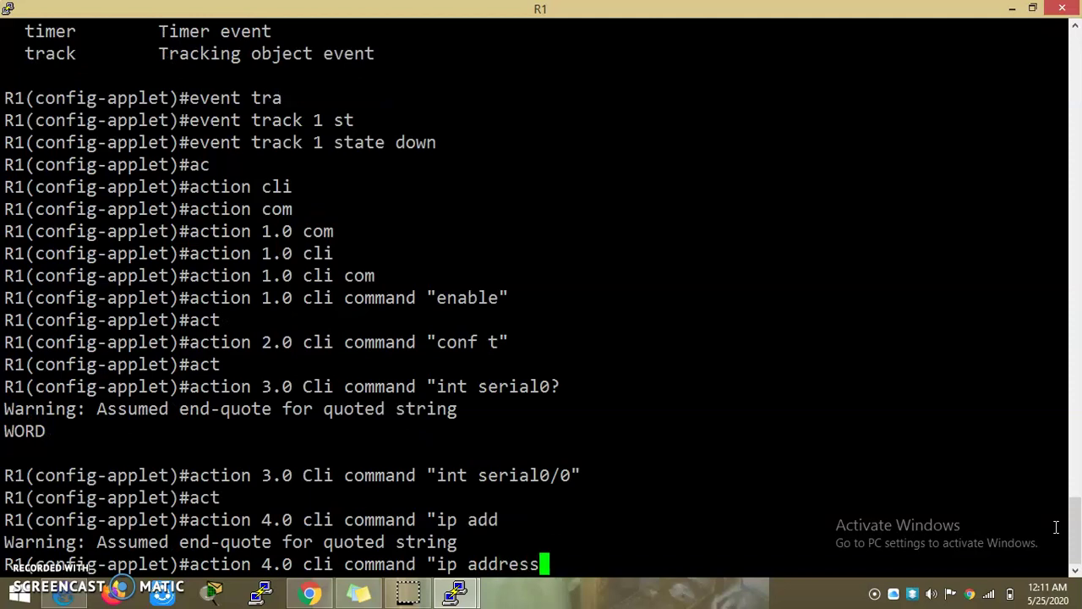
text(.)
text(1.1.)
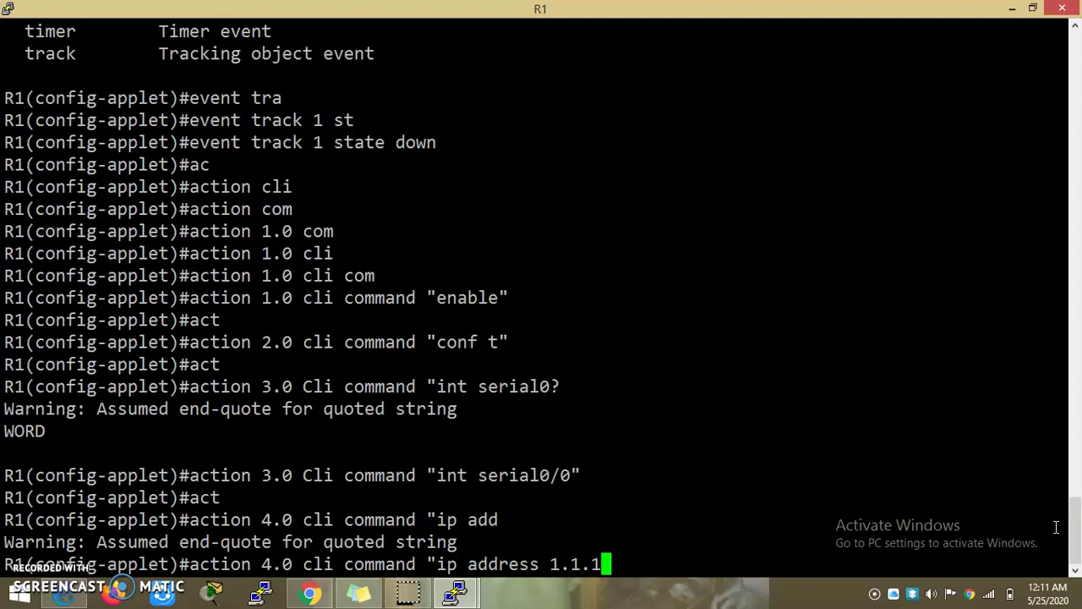
text(1 255,)
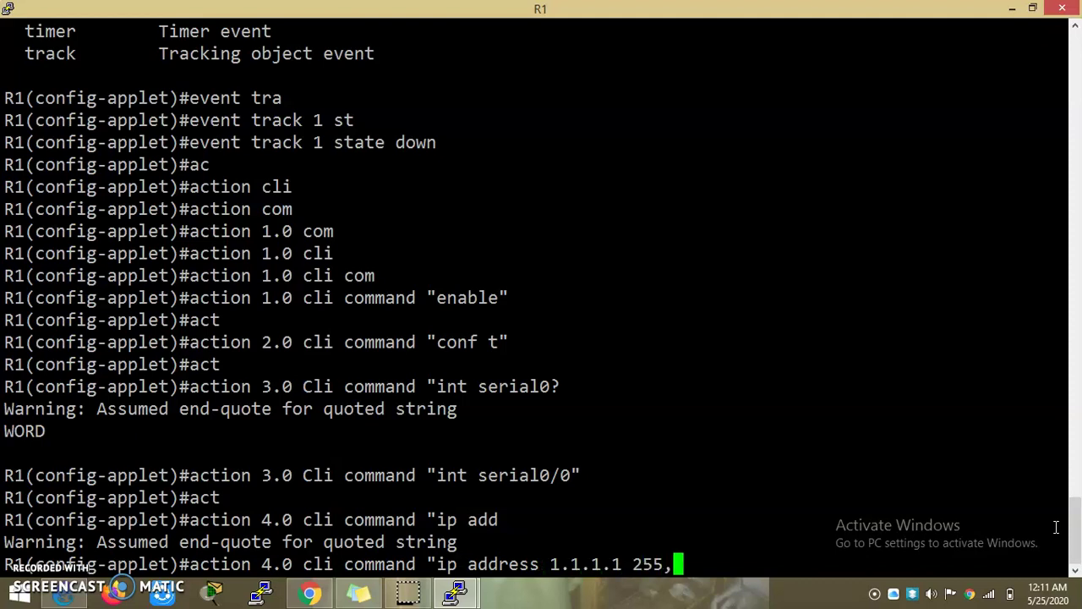
key(BackSpace)
text(.255.2)
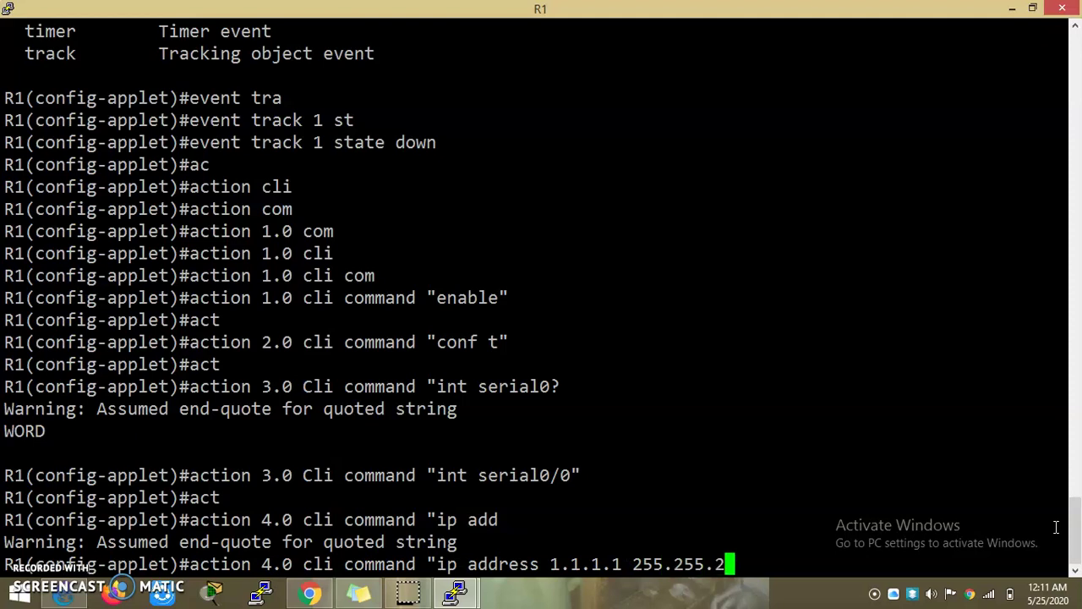
text(55.0)
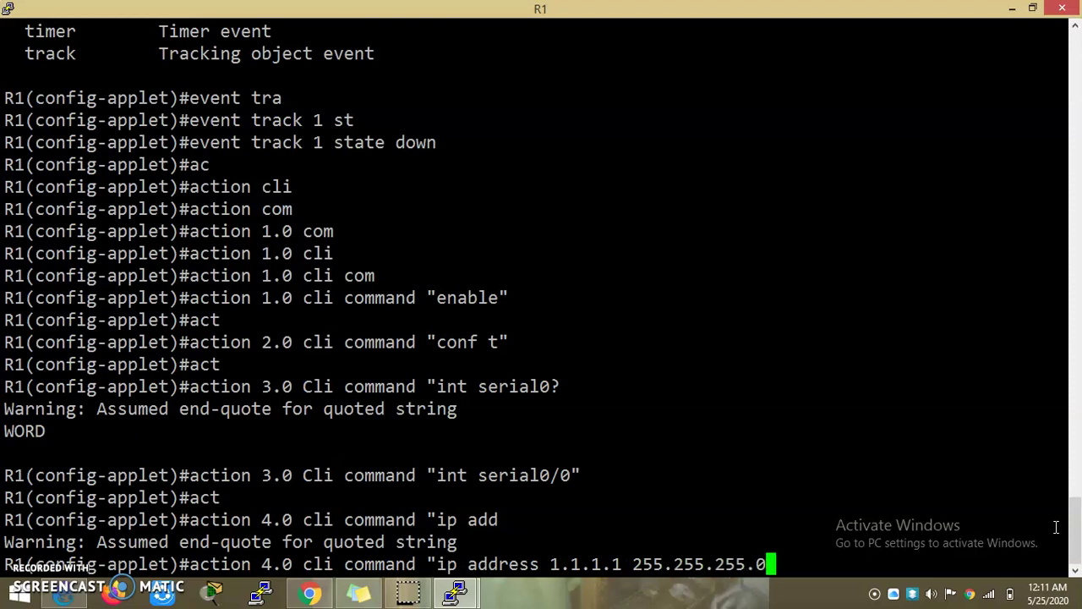
text(")
key(Return)
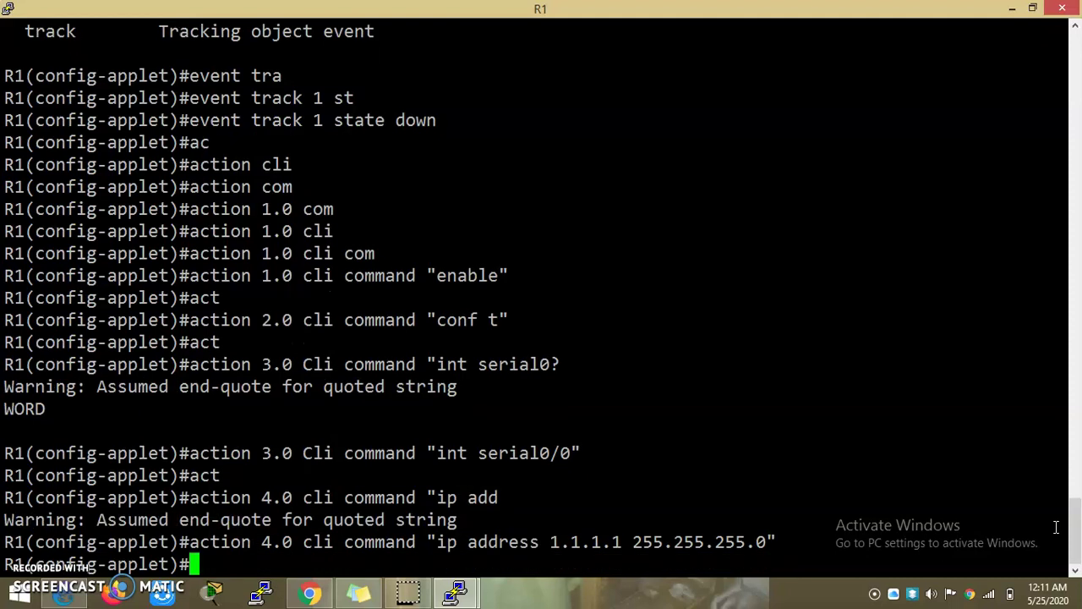
Add action 5.0 to the applet to run the CLI command "no shut".
text(action 5.0 cl)
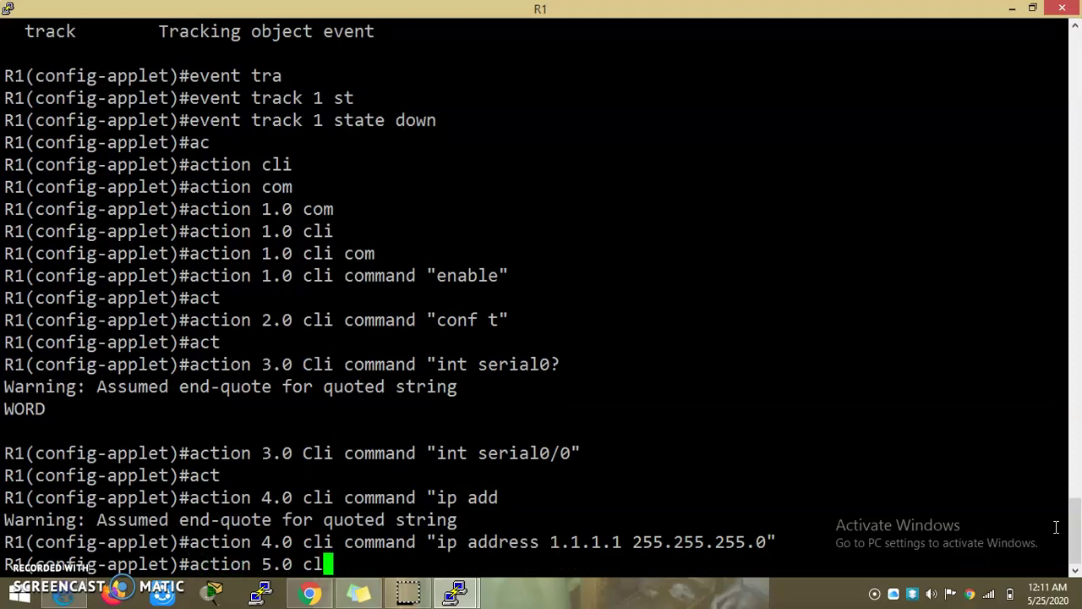
text(i command)
key(Tab)
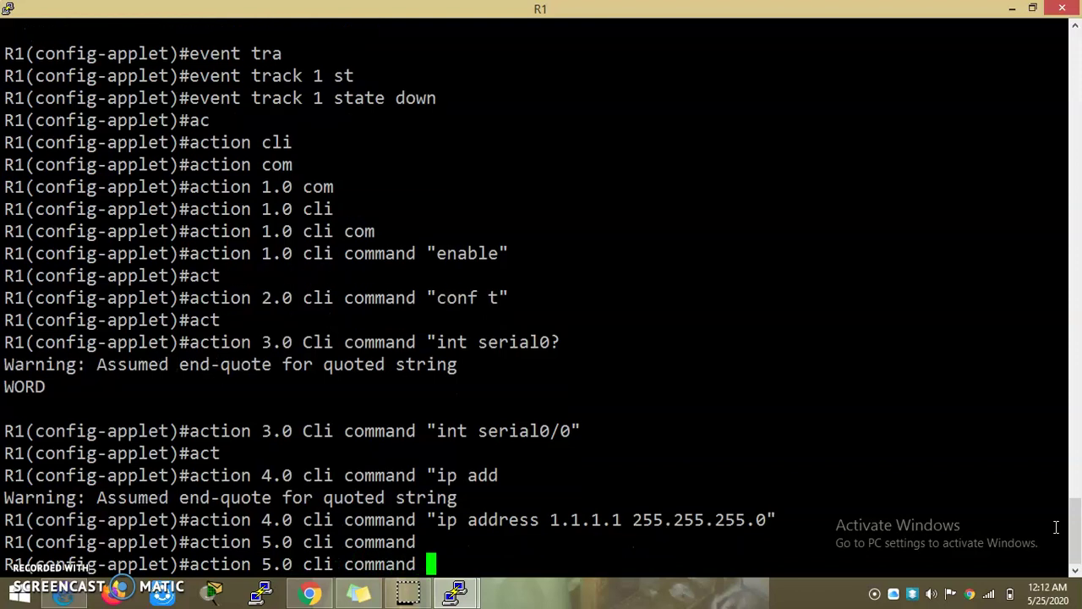
text("no shut)
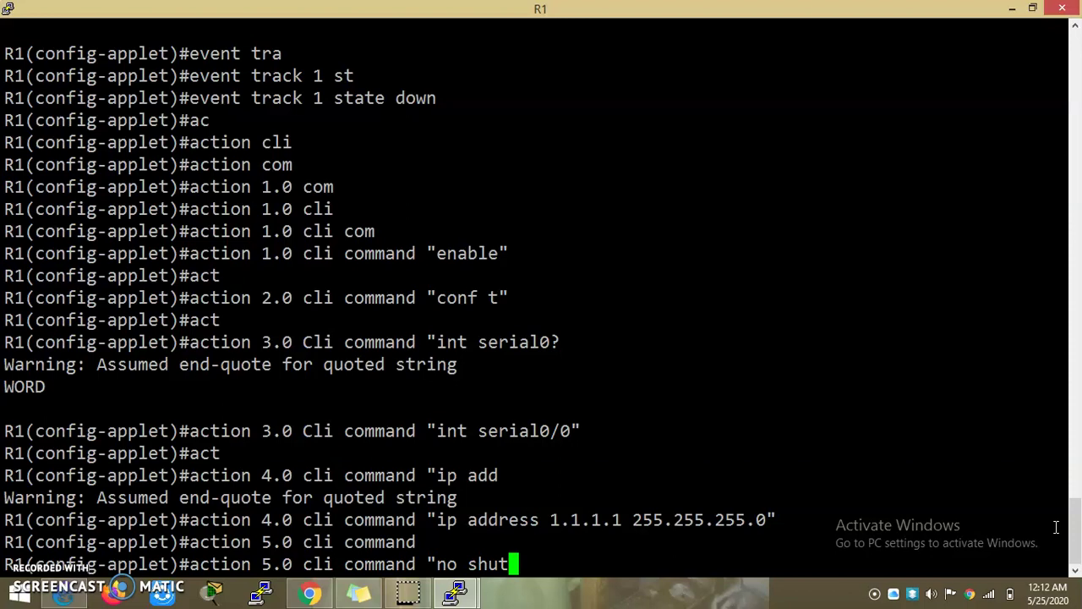
text(")
key(Return)
key(Return)
key(Return)
key(Return)
key(Return)
key(Return)
key(Return)
key(Return)
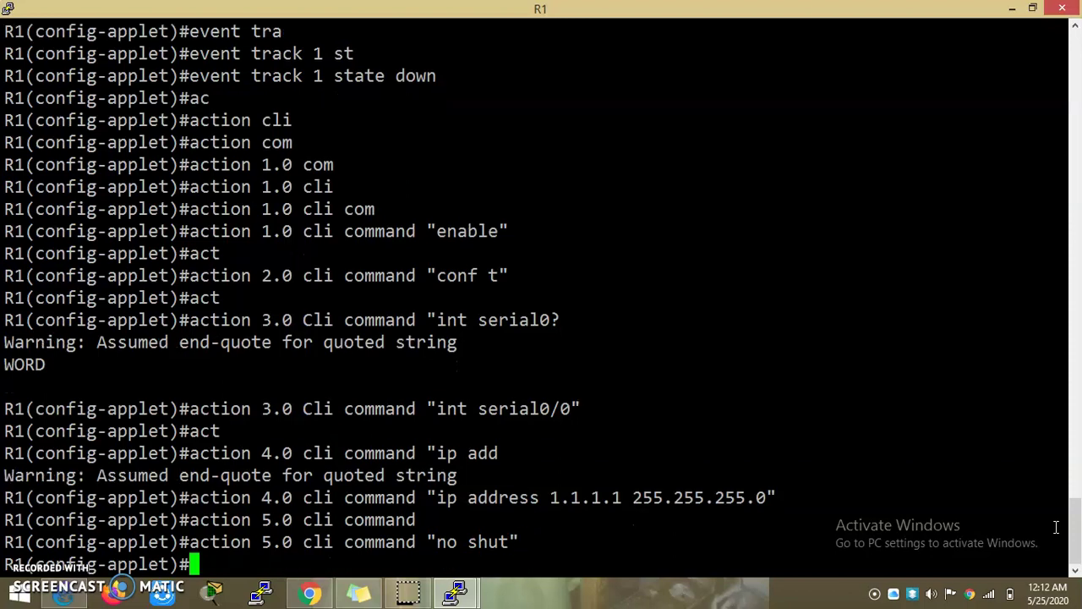
key(Return)
key(Return)
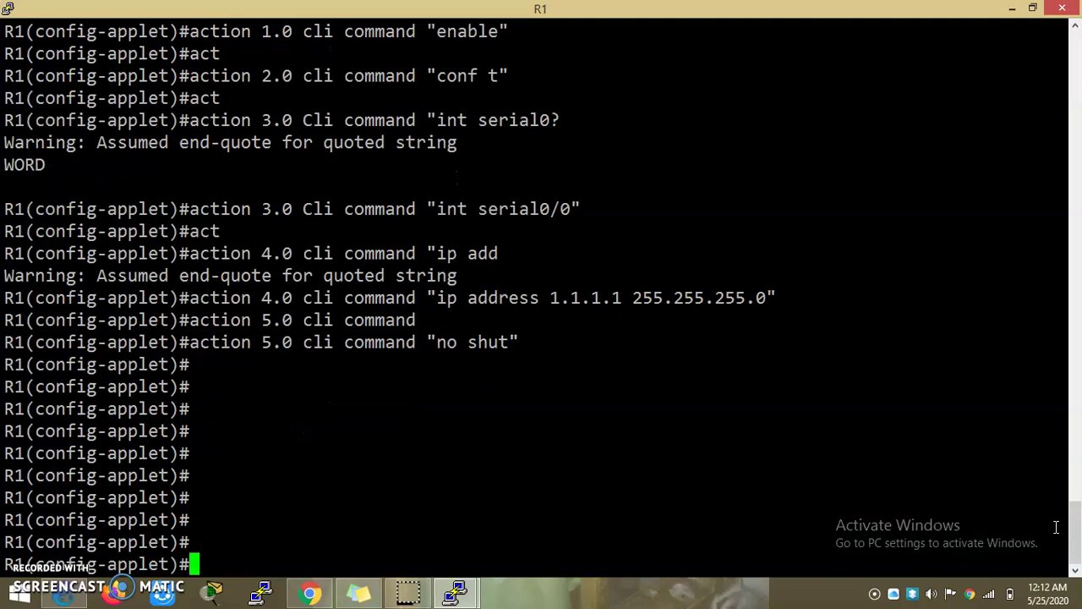
Leave applet configuration and return R1 to privileged EXEC mode.
key(ctrl+z)
key(Return)
key(Return)
key(Return)
key(Return)
key(Return)
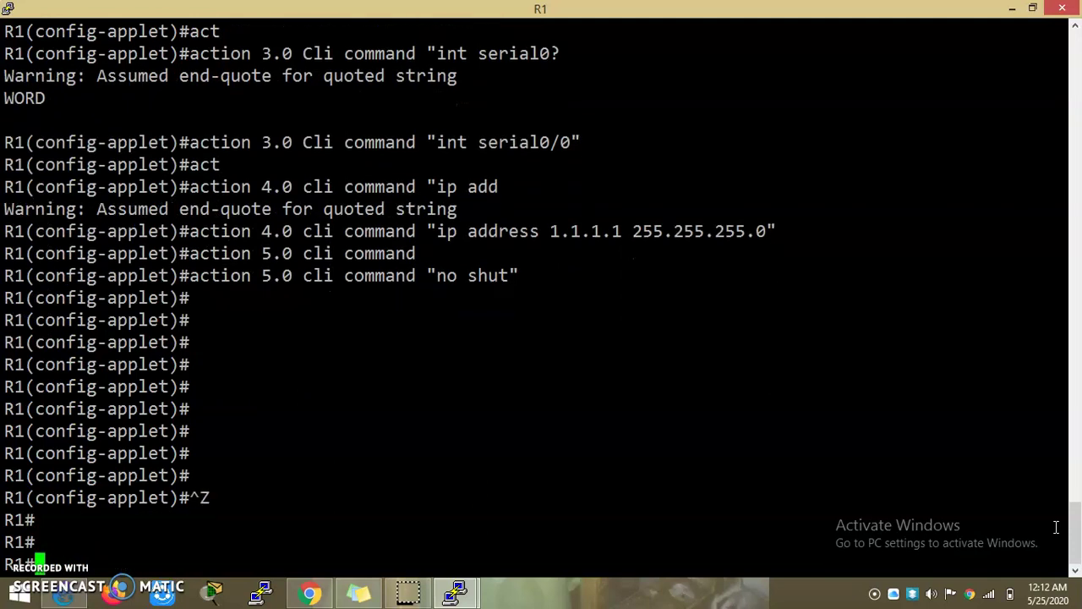
key(BackSpace)
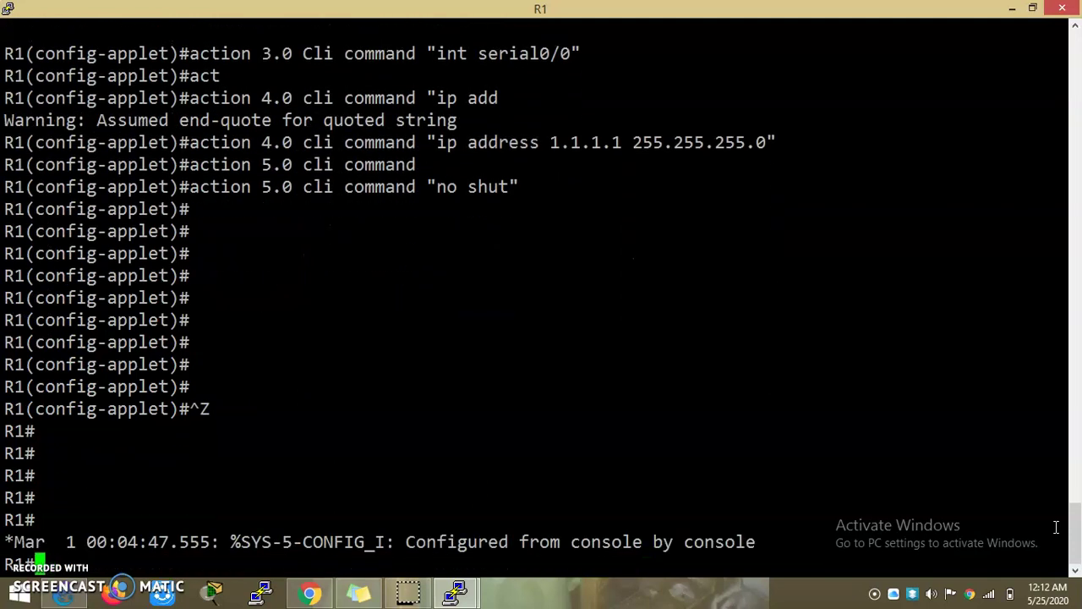
key(Return)
key(Return)
Restore the R1 console to a smaller window over the GNS3 workspace and enter global configuration mode with conf t.
text(conf)
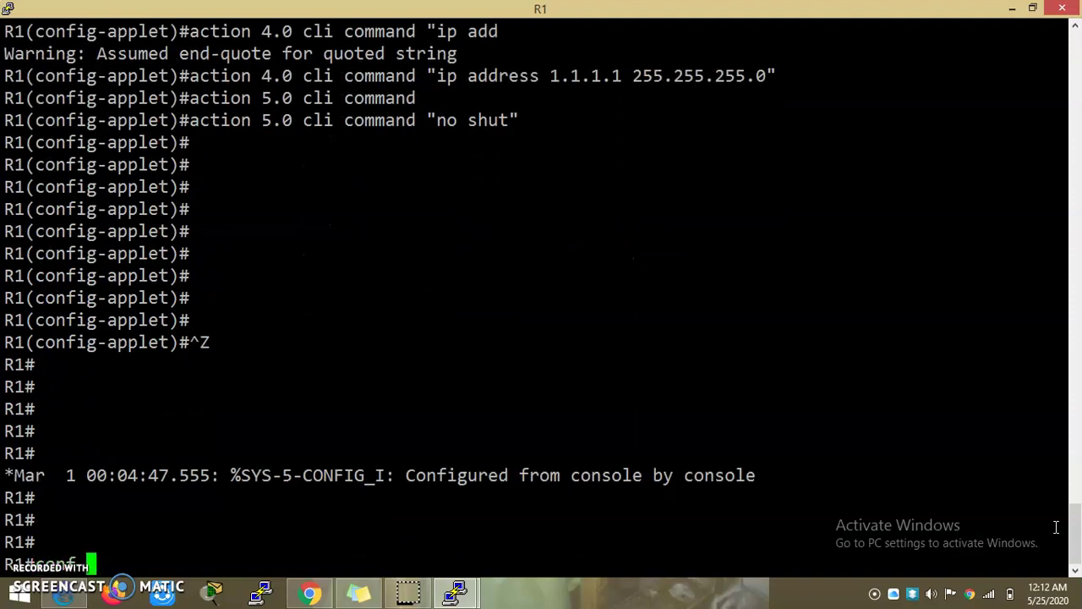
double_click(829, 11)
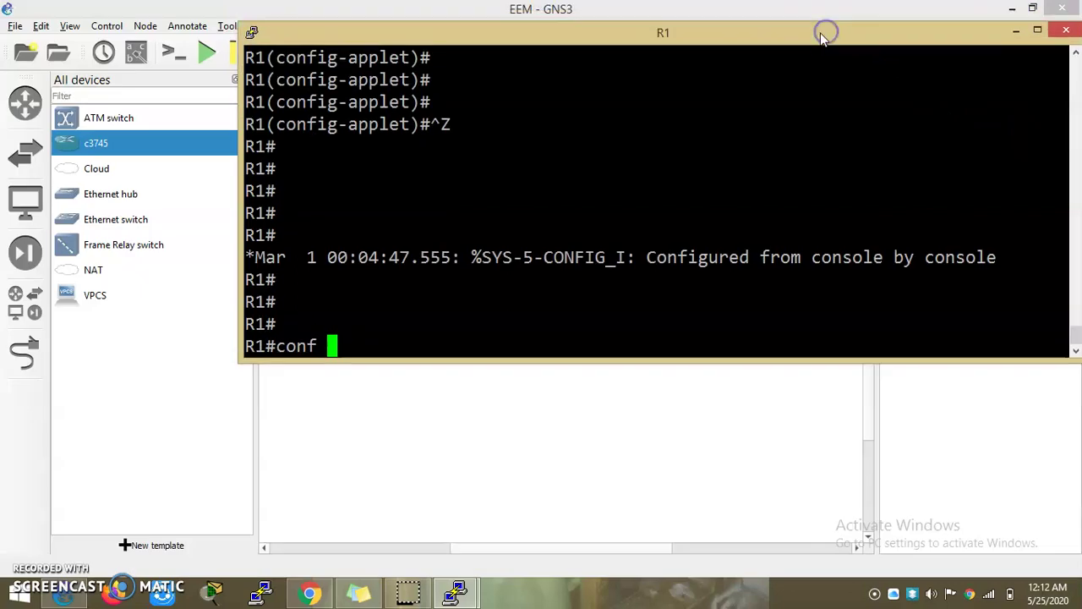
drag(826, 29, 677, 43)
text(t)
key(Return)
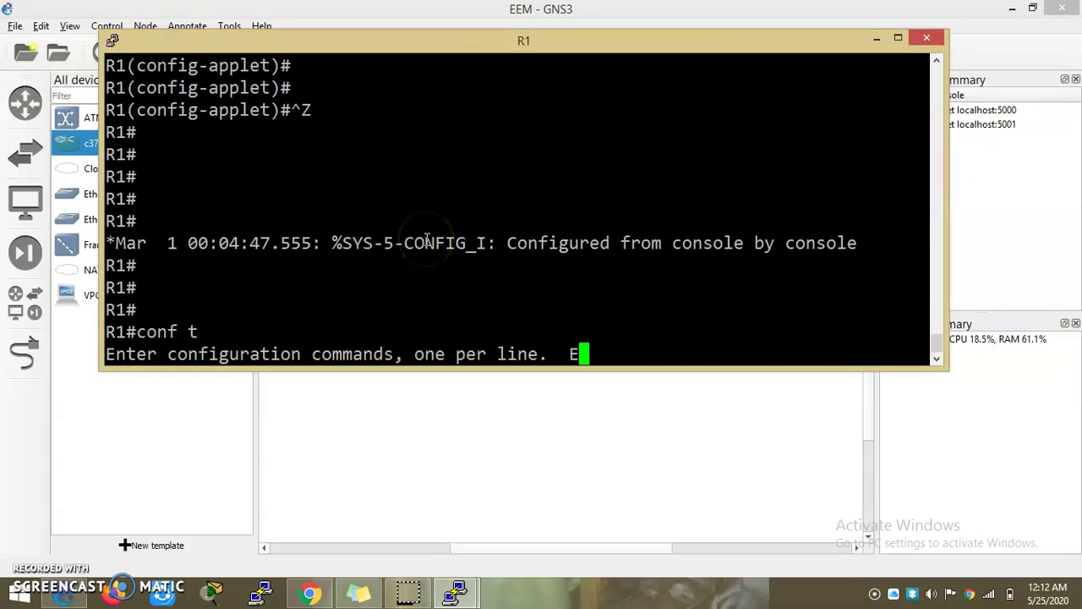
Create IP SLA operation 1 on R1 and enter its configuration mode.
text(ip sla)
key(Tab)
text(1)
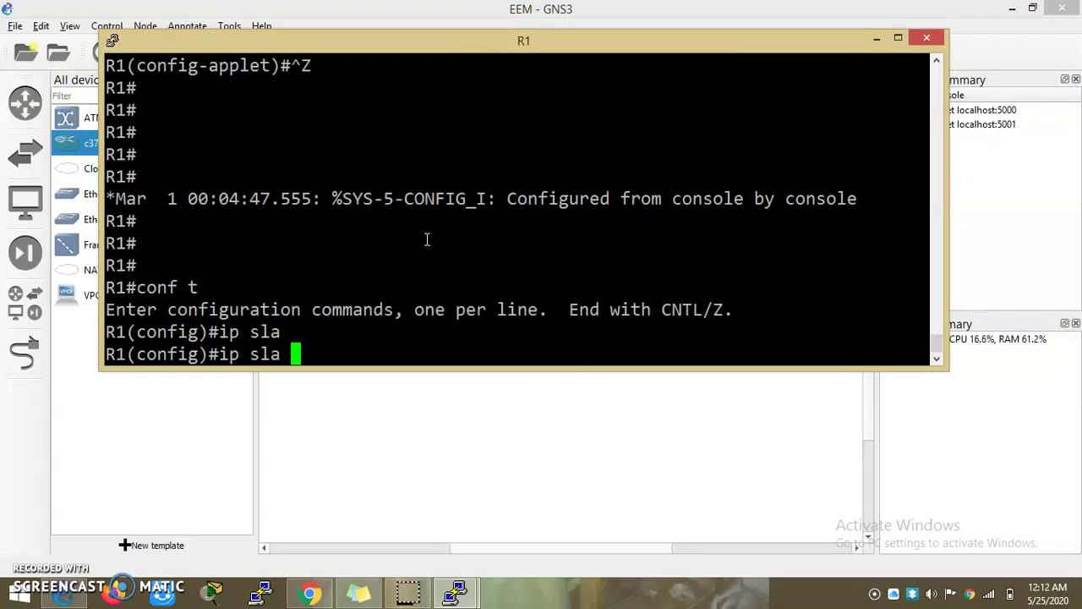
key(Return)
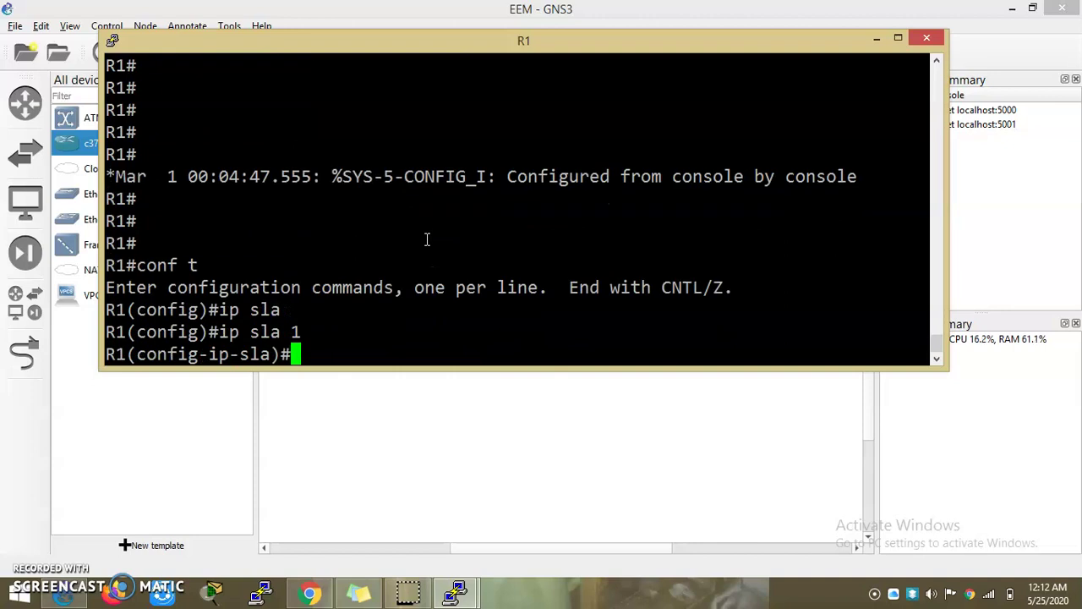
Configure IP SLA operation 1 as an icmp-echo probe to 192.168.1.2.
text(ic)
key(Tab)
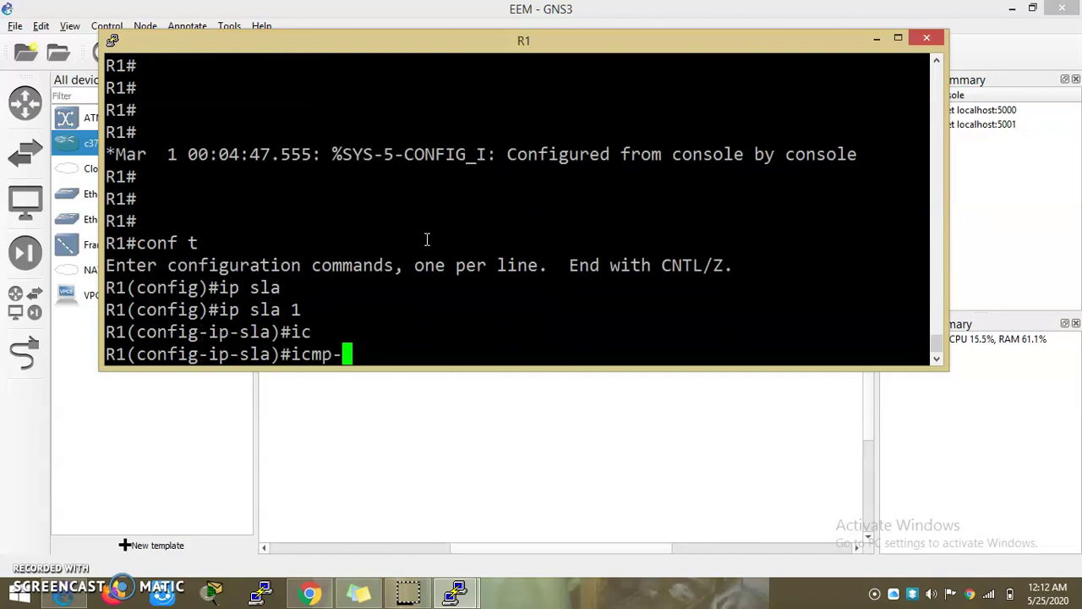
text(e)
key(Tab)
text(192)
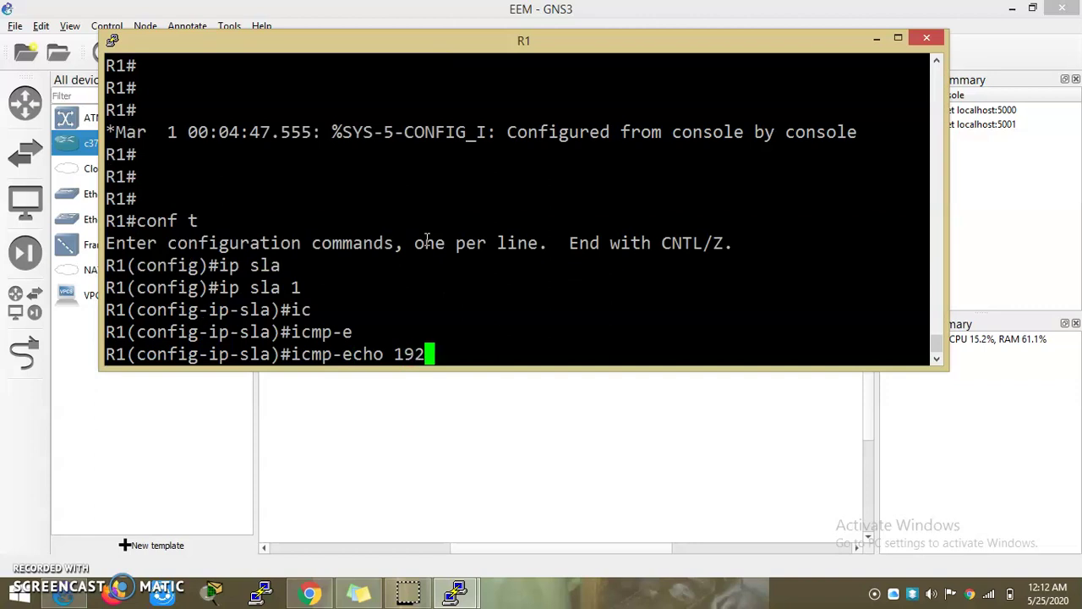
text(.168.1.)
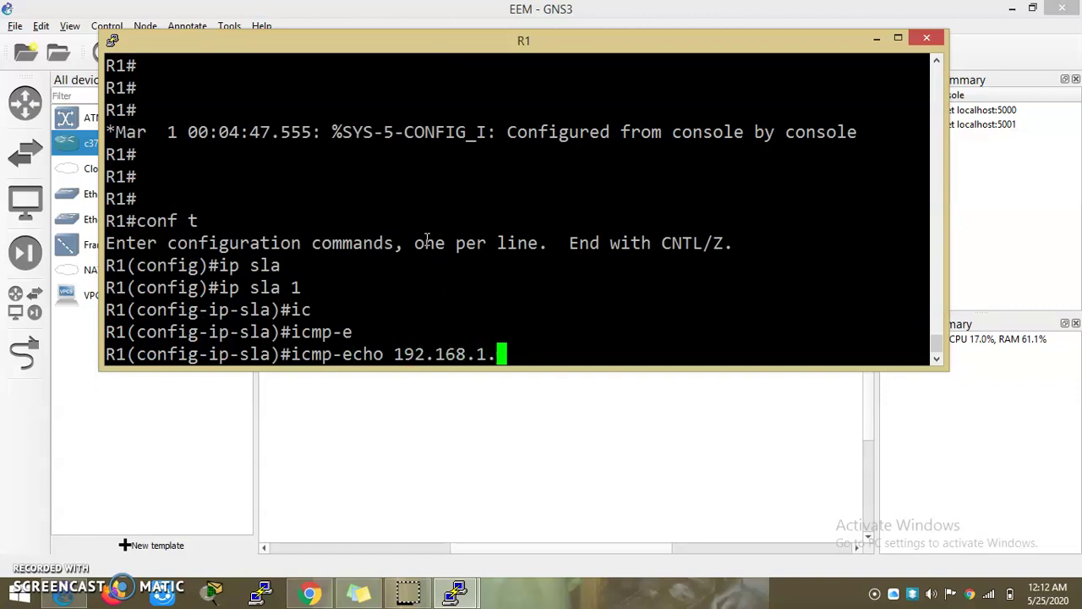
text(2)
key(Return)
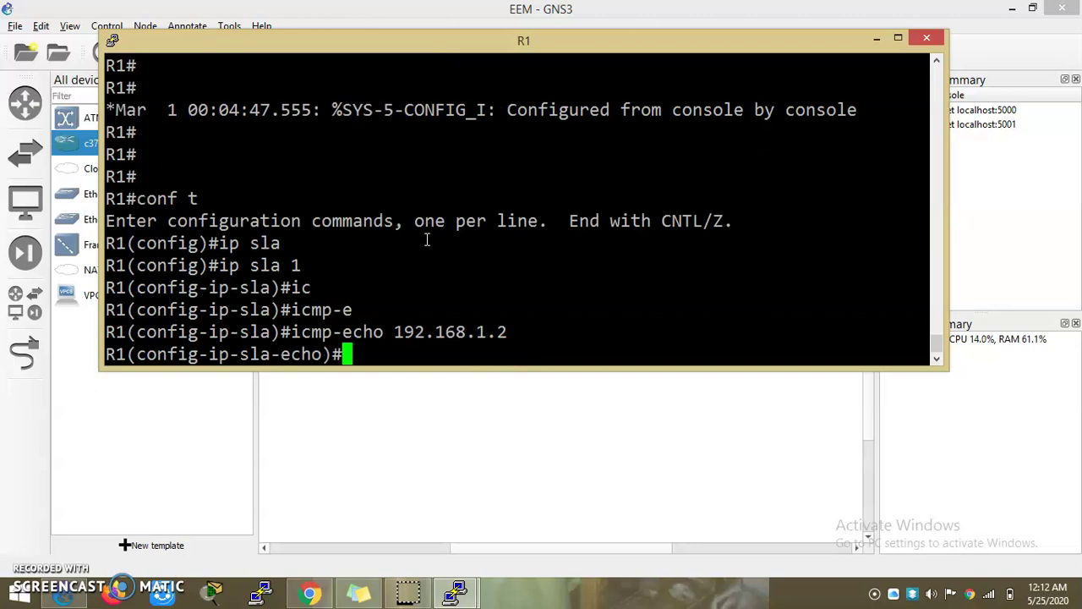
Set the ICMP echo probe's timeout to 10000.
text(tim)
key(Tab)
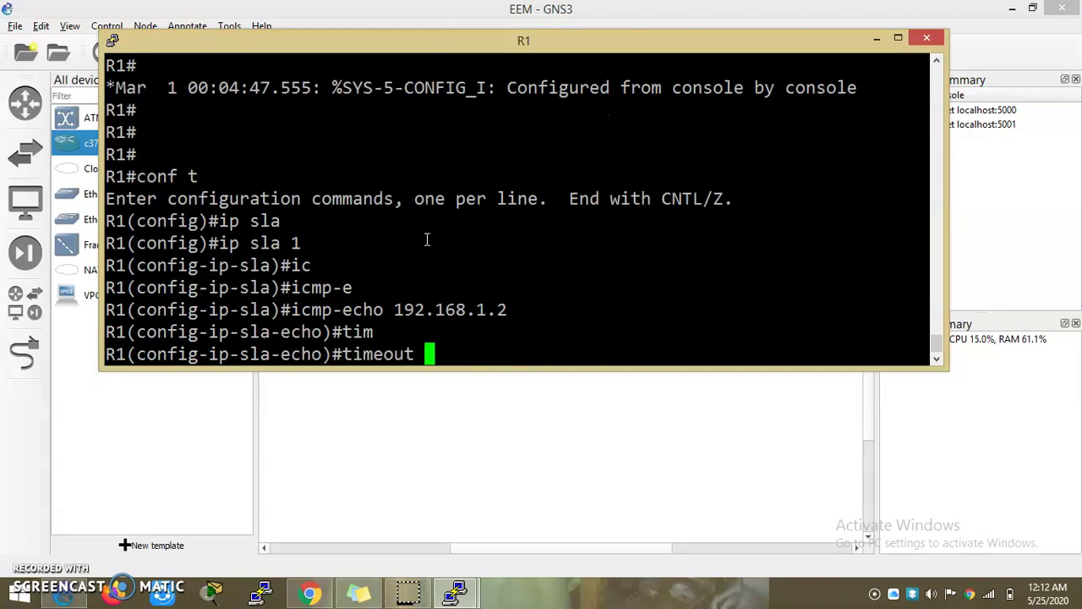
text(10000)
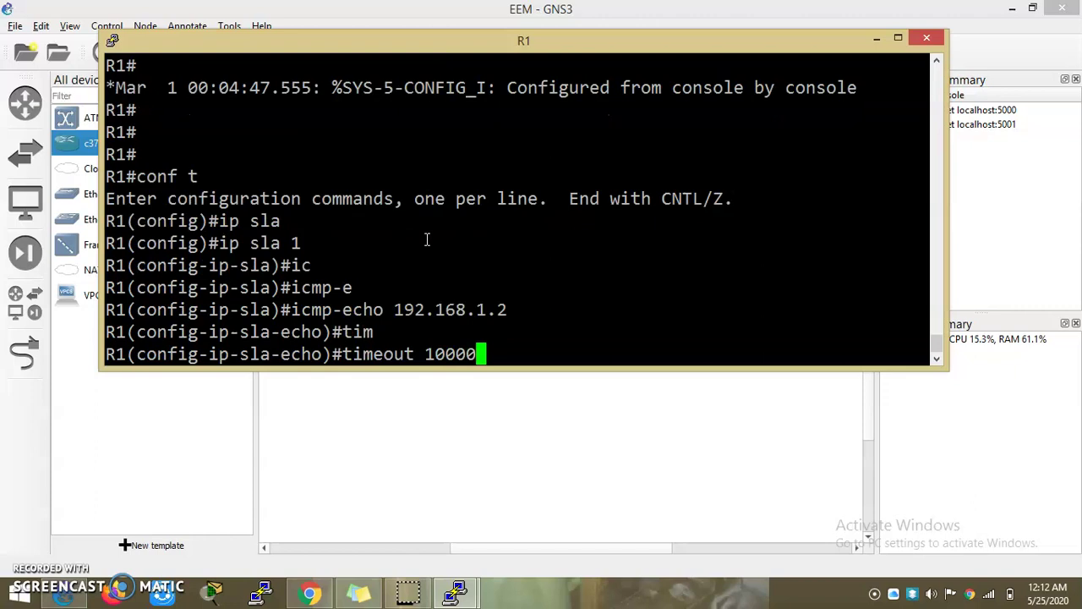
key(Return)
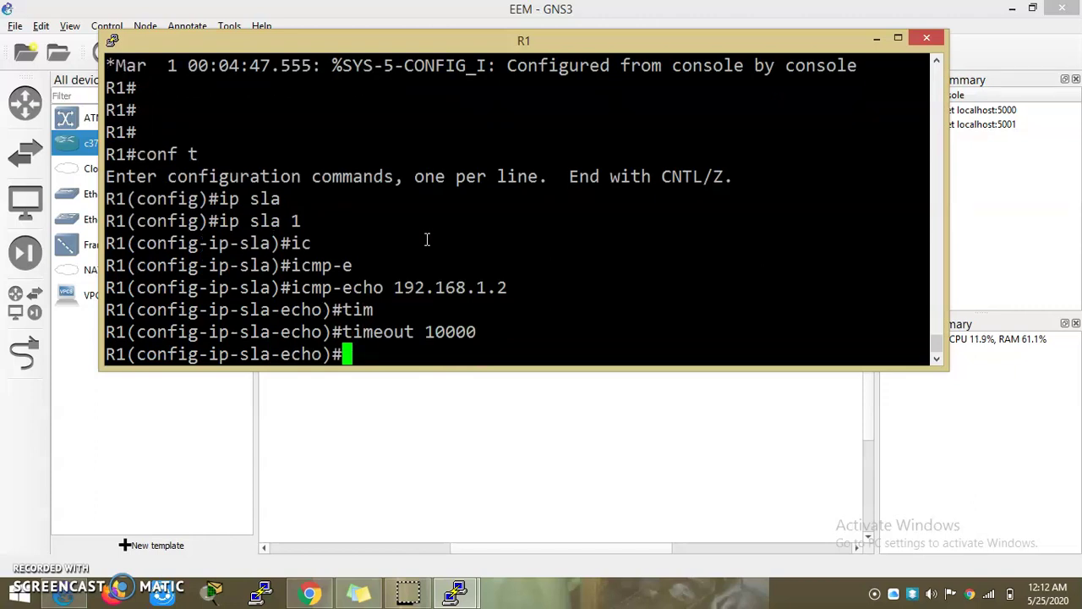
Try to set the ICMP echo probe's frequency to 5 and review the router's response.
text(fr)
key(Tab)
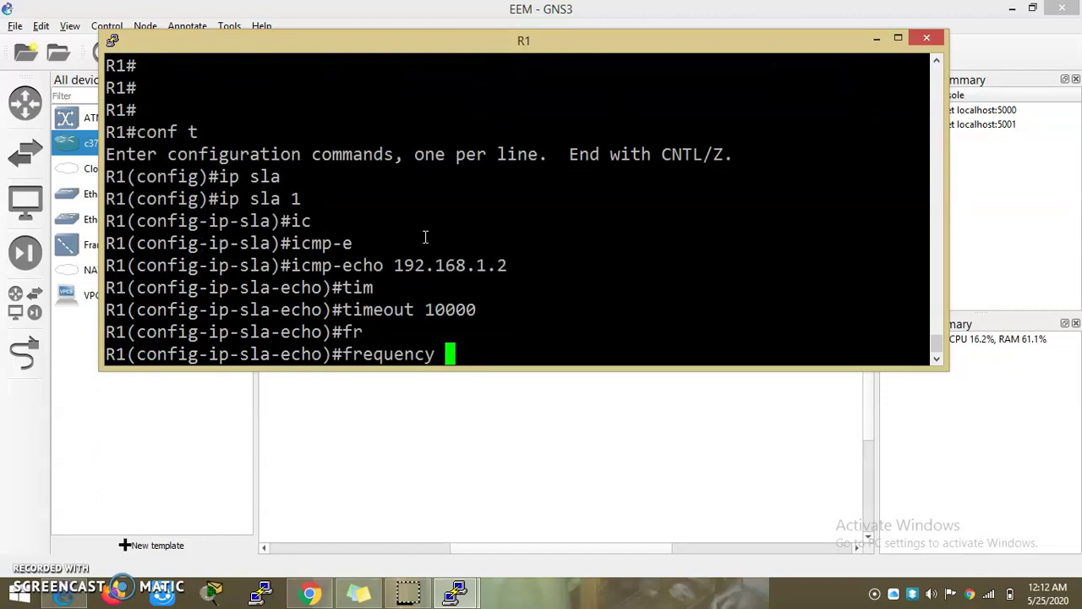
text(5)
key(Return)
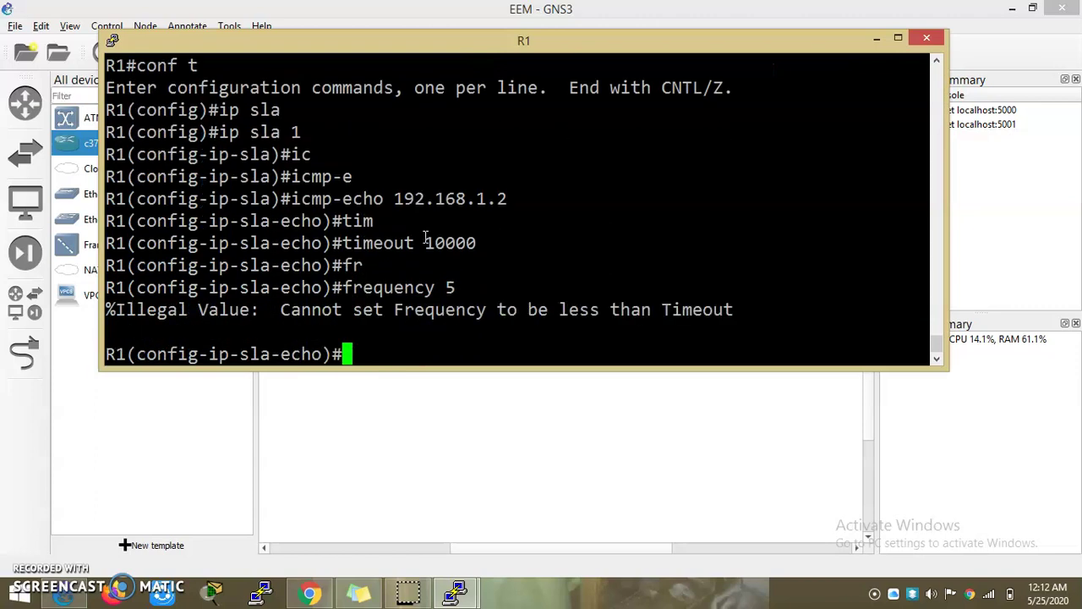
click(426, 244)
drag(347, 311, 665, 313)
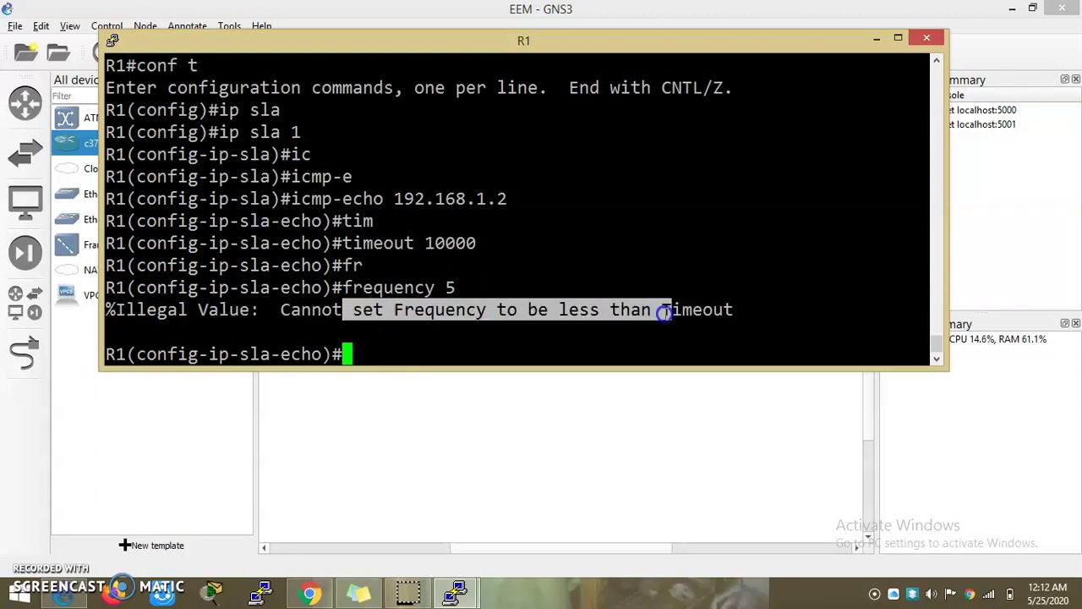
click(425, 244)
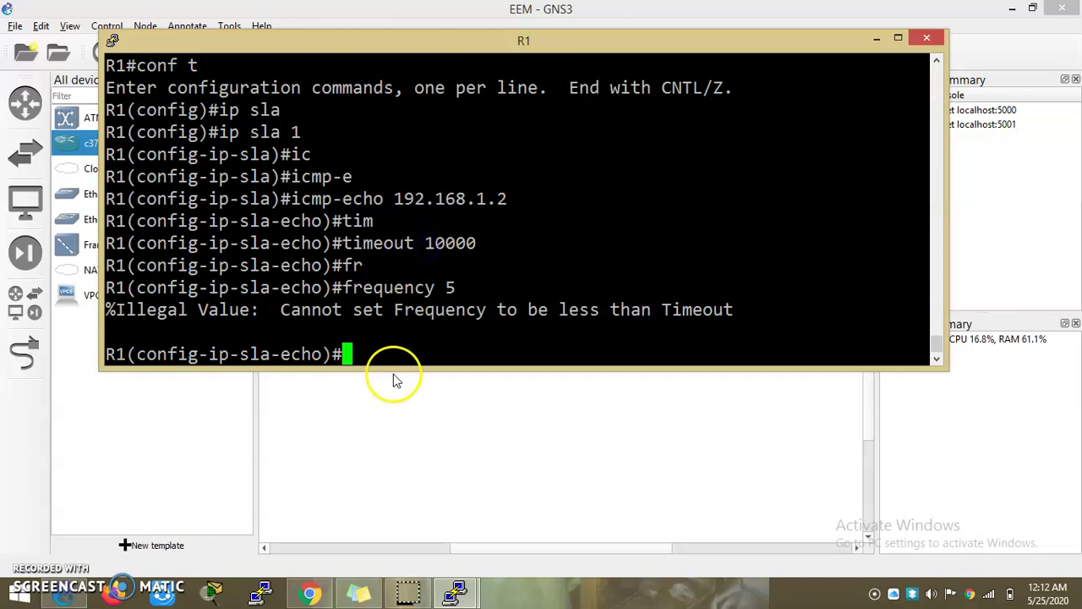
Set the ICMP echo probe's frequency to 11.
click(394, 365)
key(BackSpace)
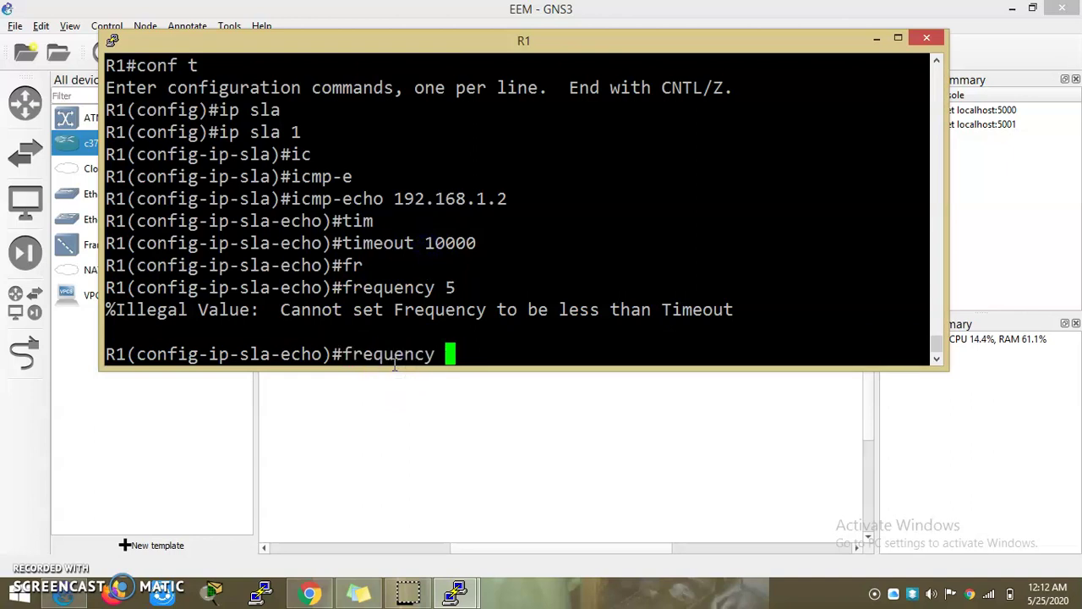
text(11)
key(Return)
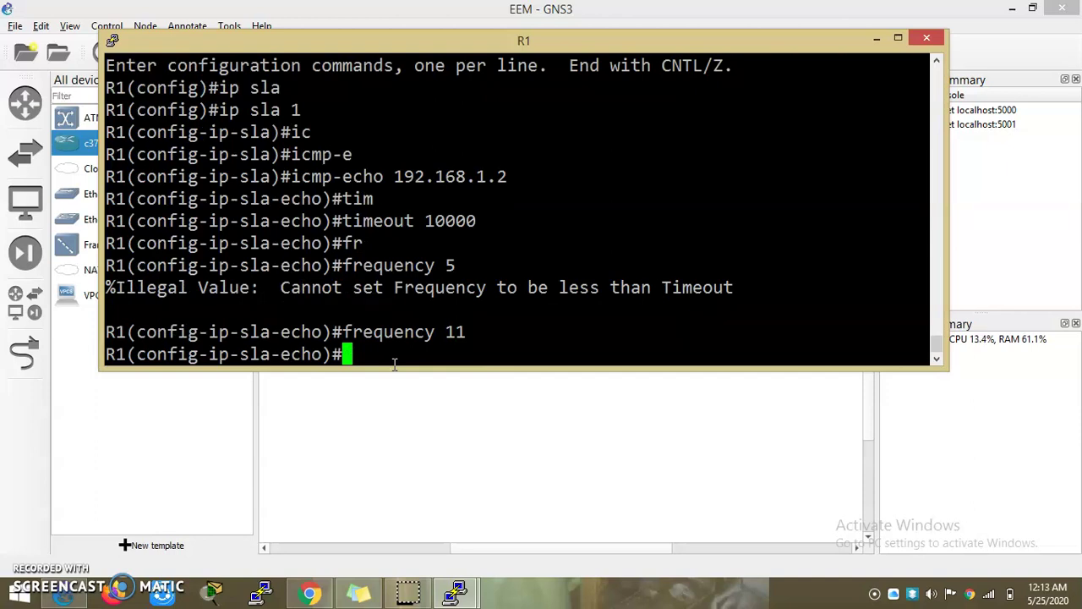
Return R1 to global configuration mode and begin an ip sla command.
text(exit)
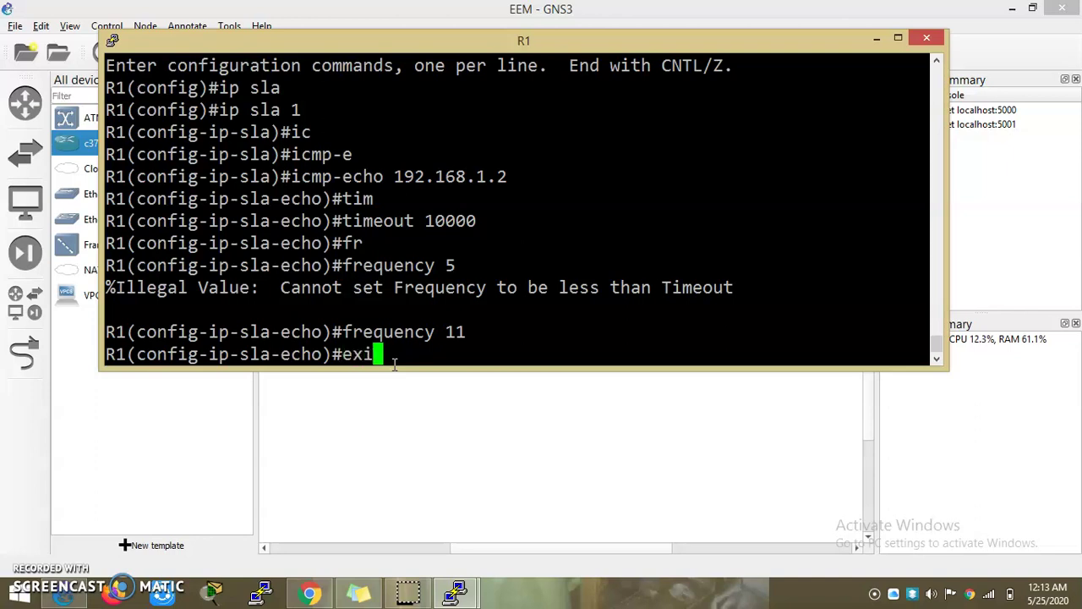
key(Return)
text(ip )
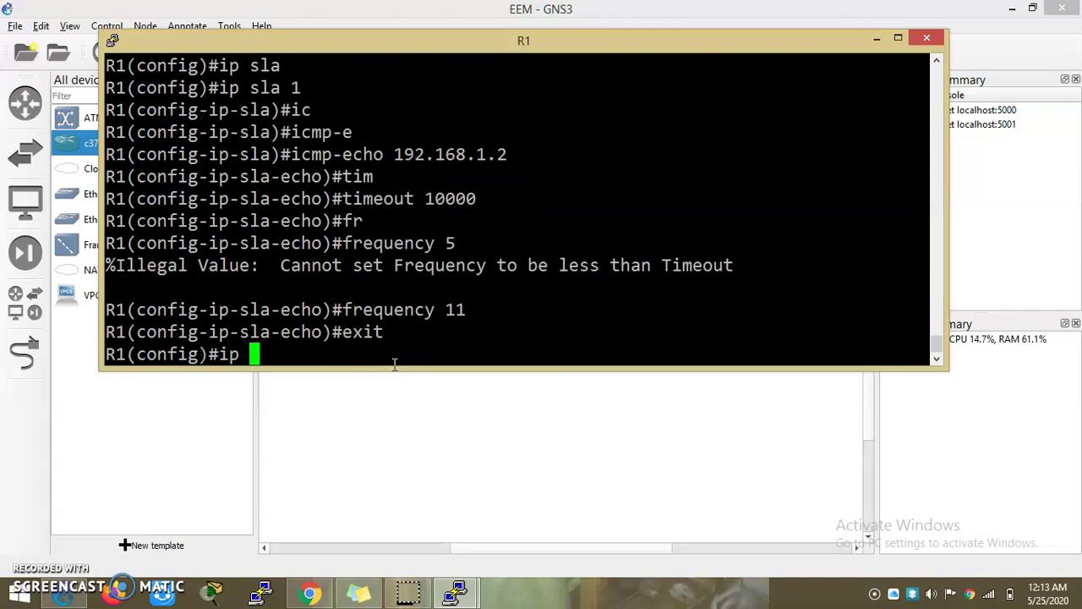
text(sla)
key(Tab)
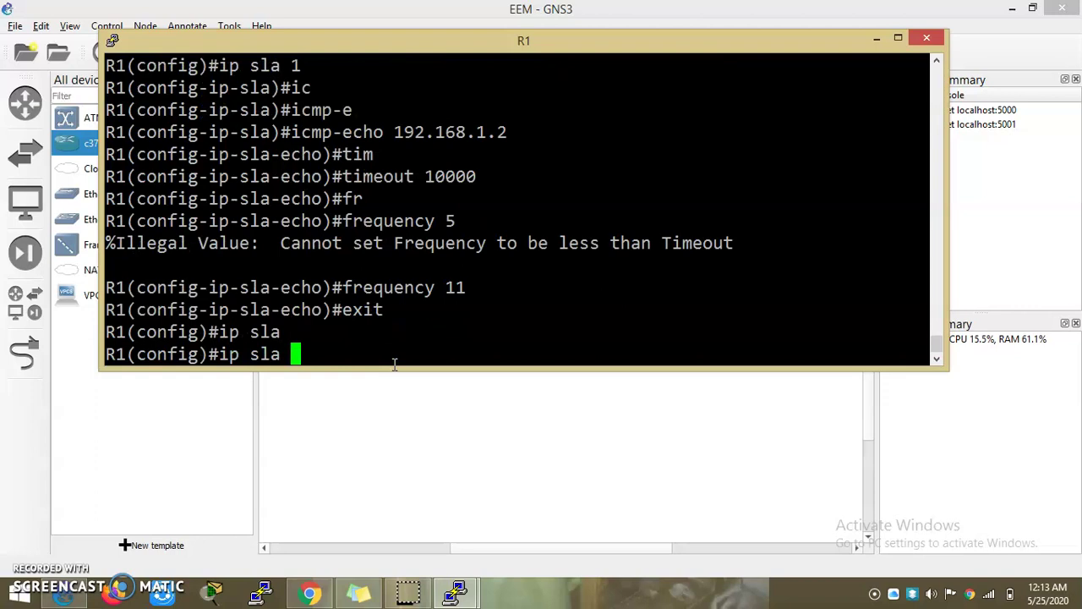
text(1 sc)
key(Tab)
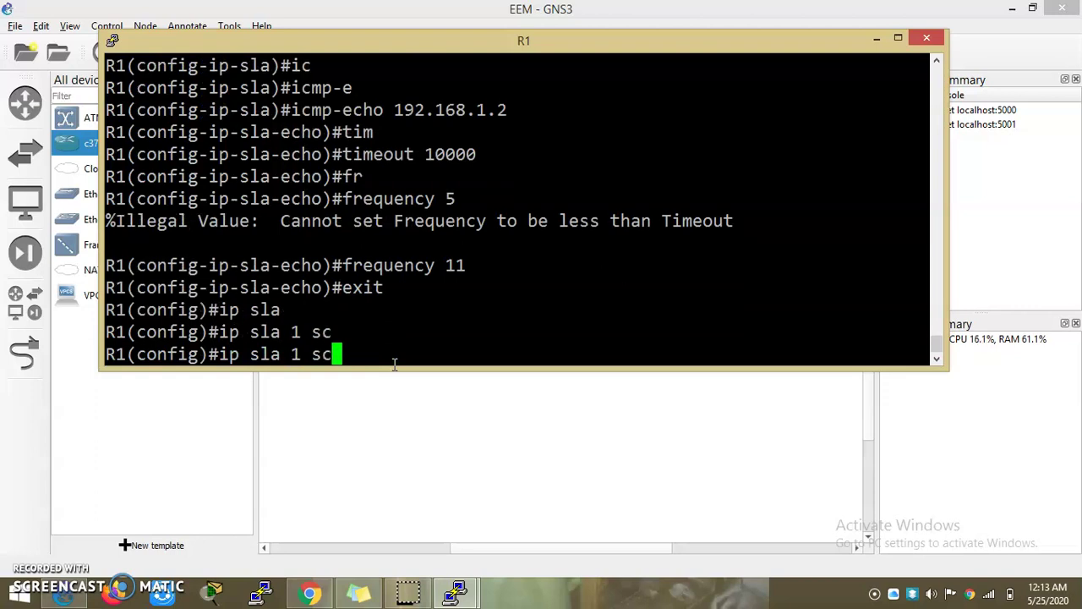
text(h)
key(Tab)
key(BackSpace)
key(BackSpace)
key(BackSpace)
key(BackSpace)
key(BackSpace)
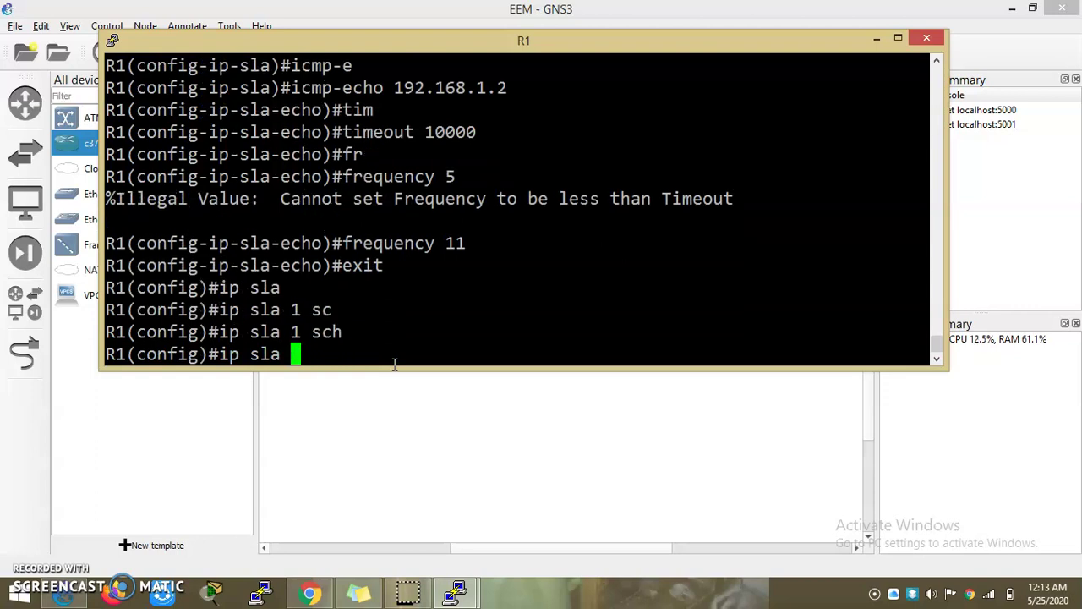
Schedule IP SLA operation 1 with start-time now and life forever.
text(sc)
key(Tab)
text(sta)
key(Tab)
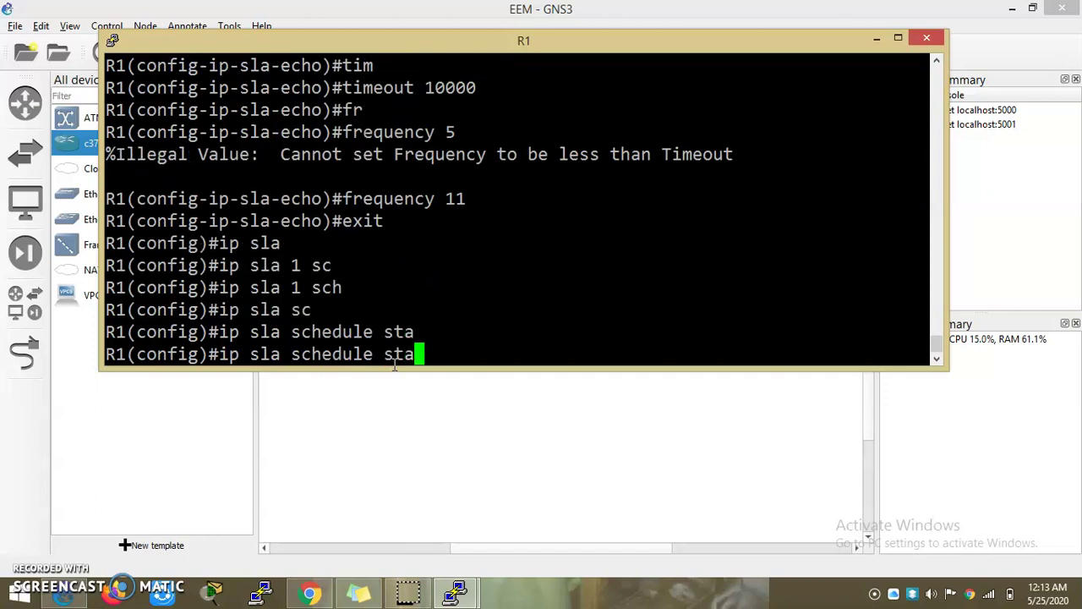
key(BackSpace)
key(BackSpace)
key(BackSpace)
text(1)
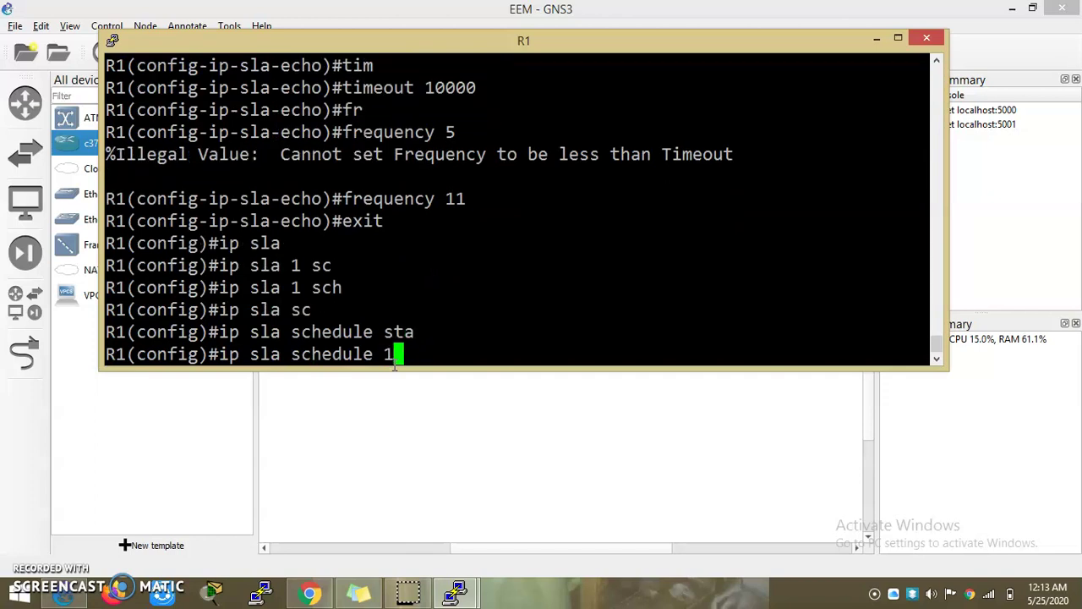
text( sta)
key(Tab)
text(no)
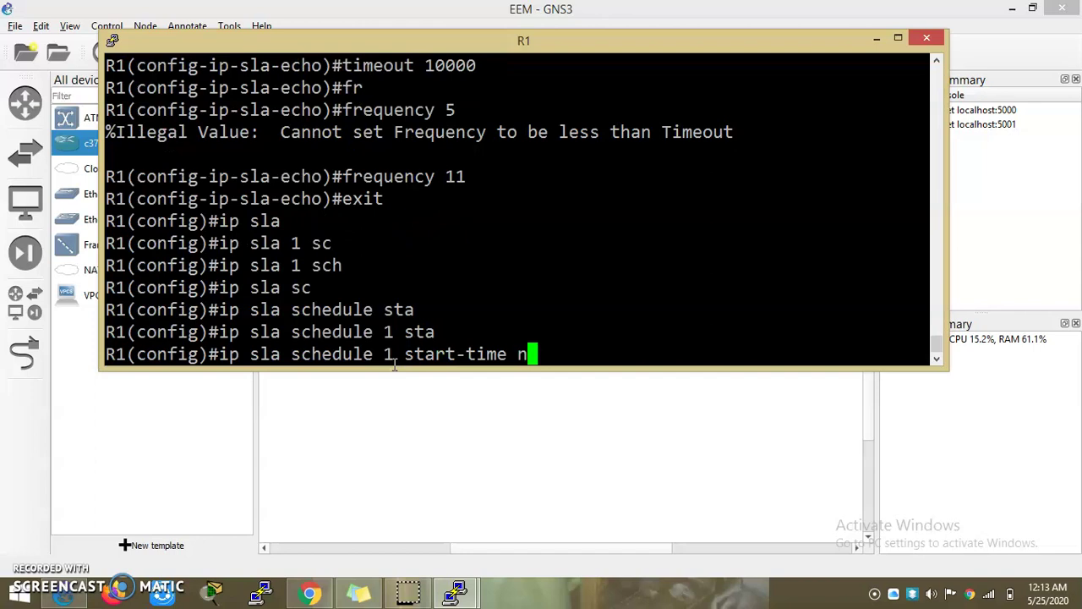
key(Tab)
text(li)
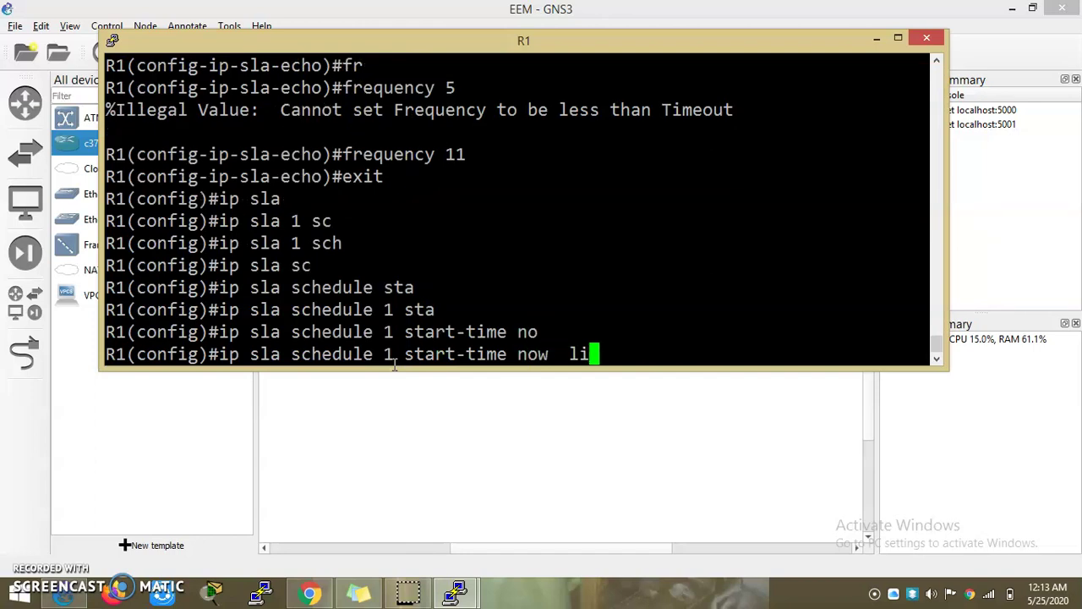
text(f)
key(Tab)
text(fo)
key(Tab)
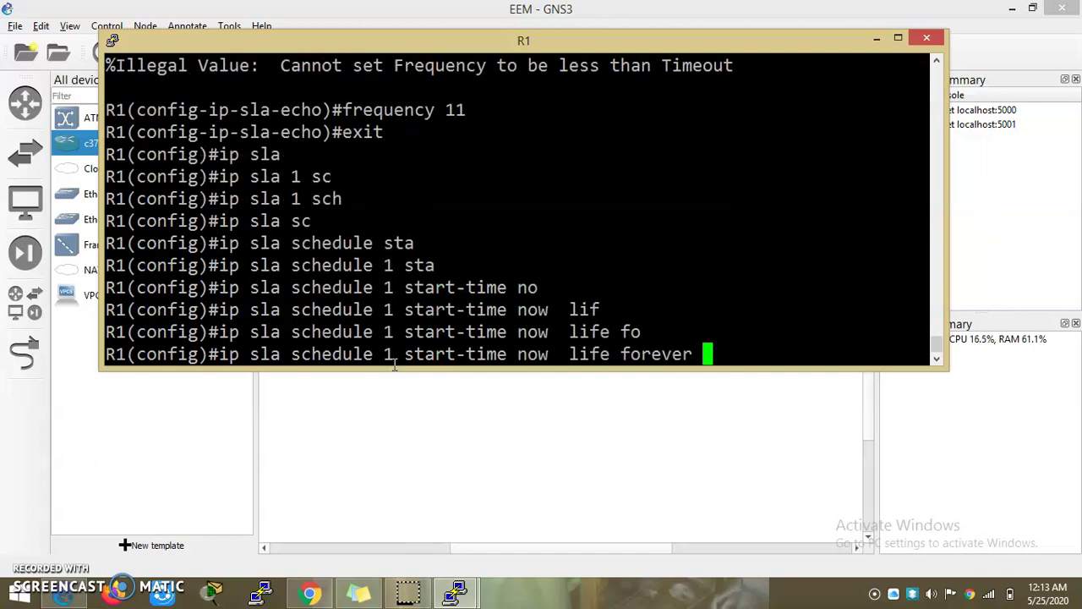
key(Return)
key(Return)
key(Return)
key(Return)
key(Return)
key(Return)
key(Return)
key(Return)
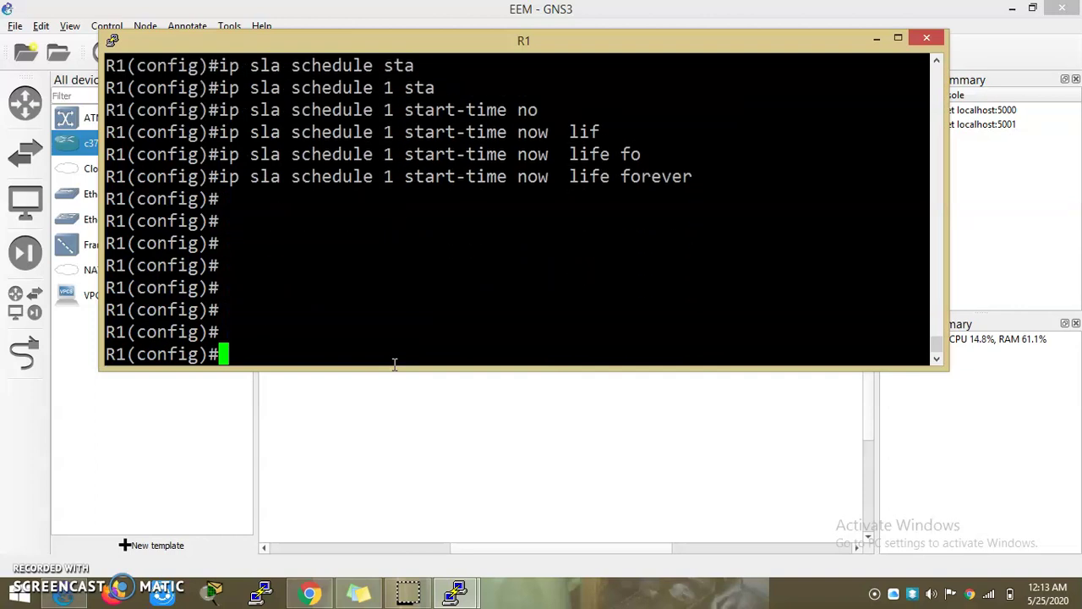
Exit and re-enter global configuration mode on R1, and try to show tracking information with sh trac.
text(exit)
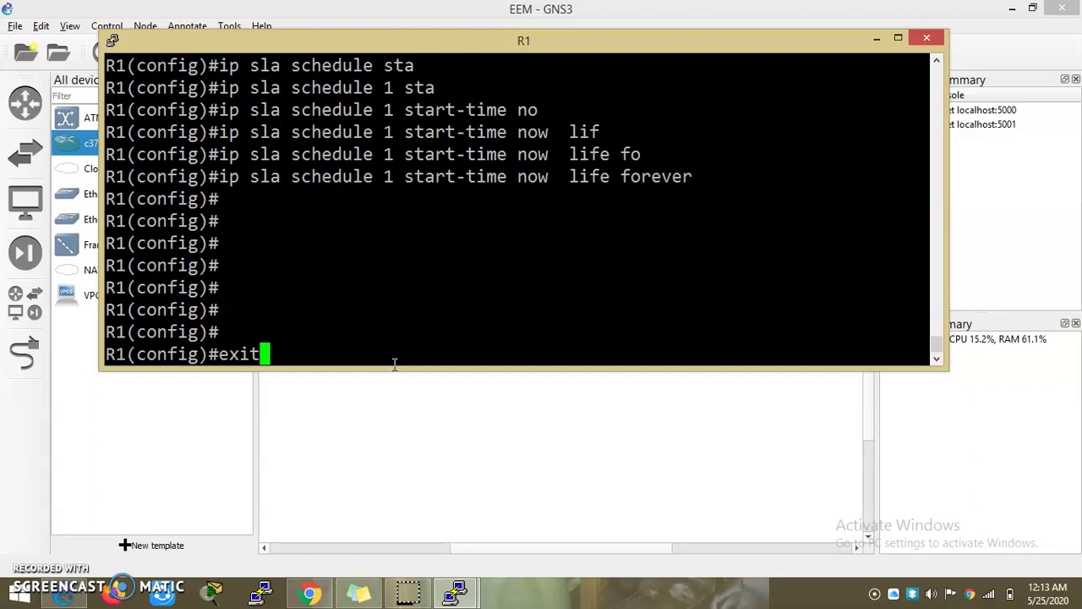
key(Return)
text(conf t)
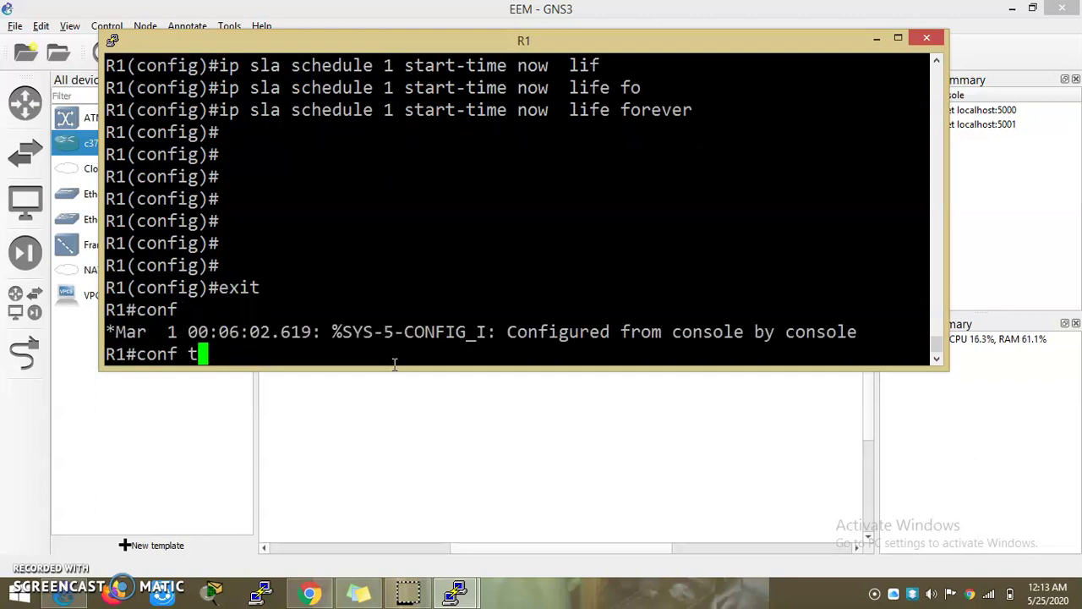
key(Return)
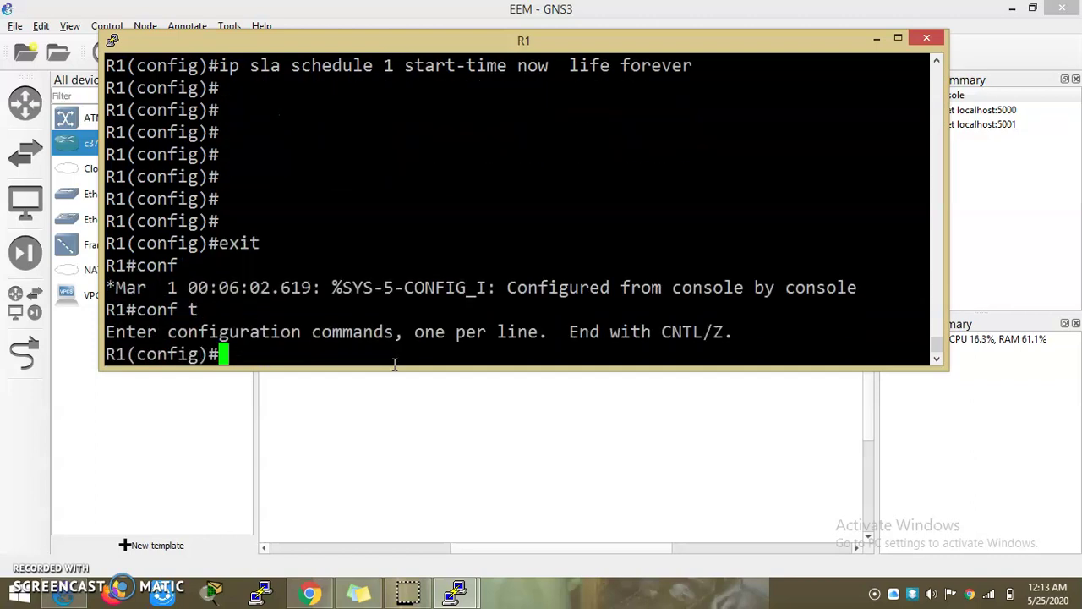
text(sh trac)
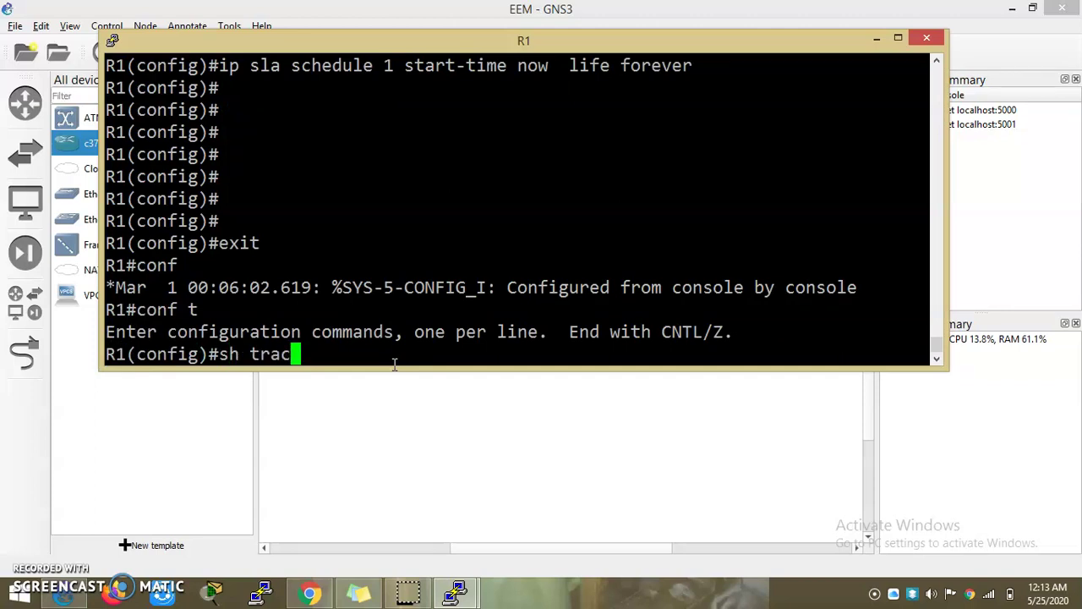
key(Return)
Try to complete a keyword beginning with "rea" in the ip sla 1 command.
text(ip sl)
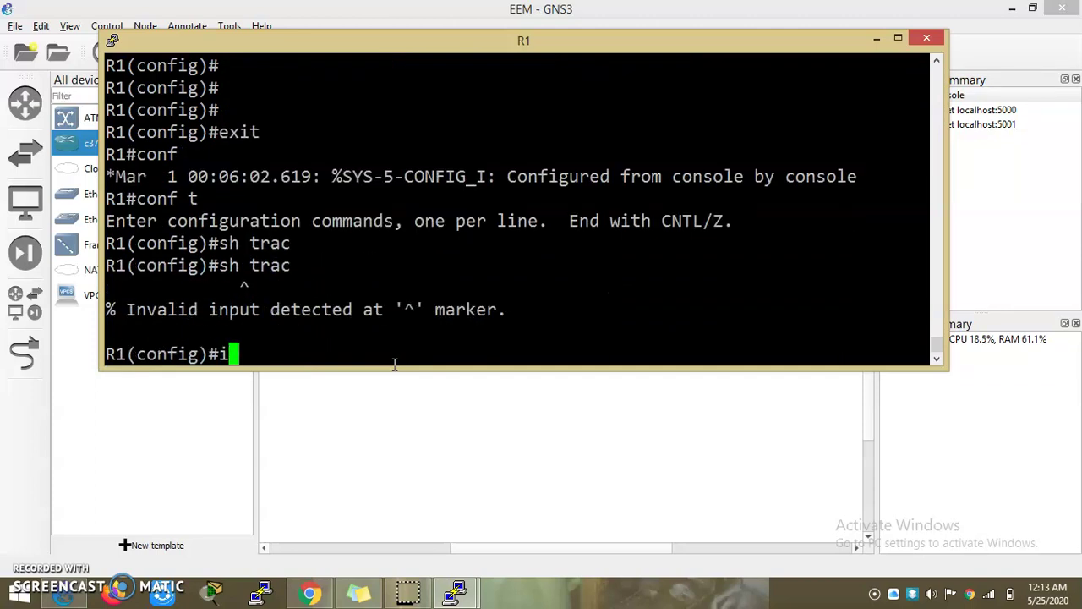
key(Tab)
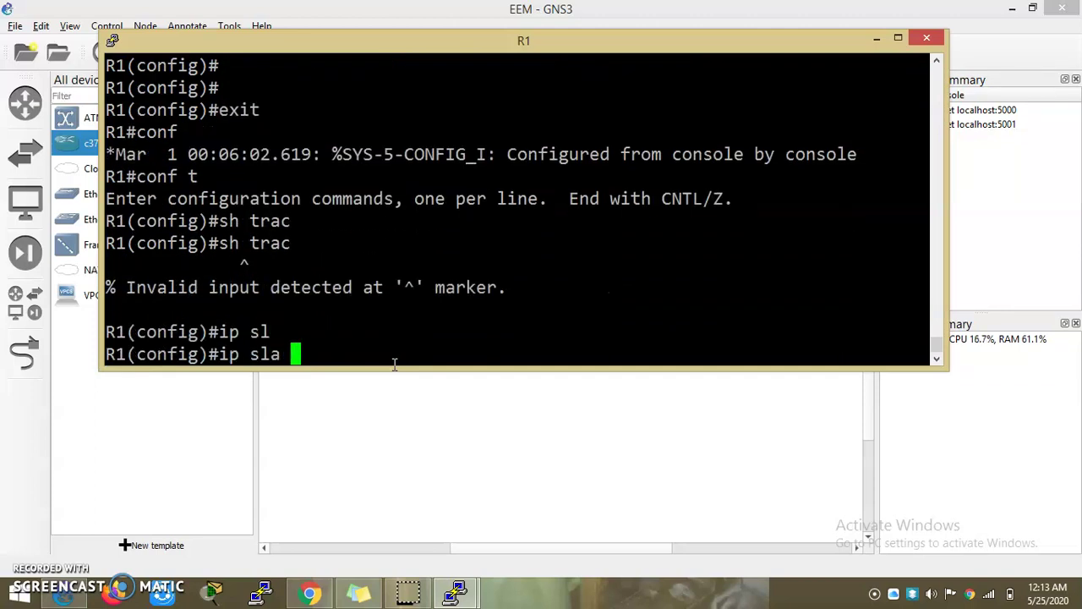
text(re)
key(Tab)
key(BackSpace)
key(BackSpace)
text(1 t)
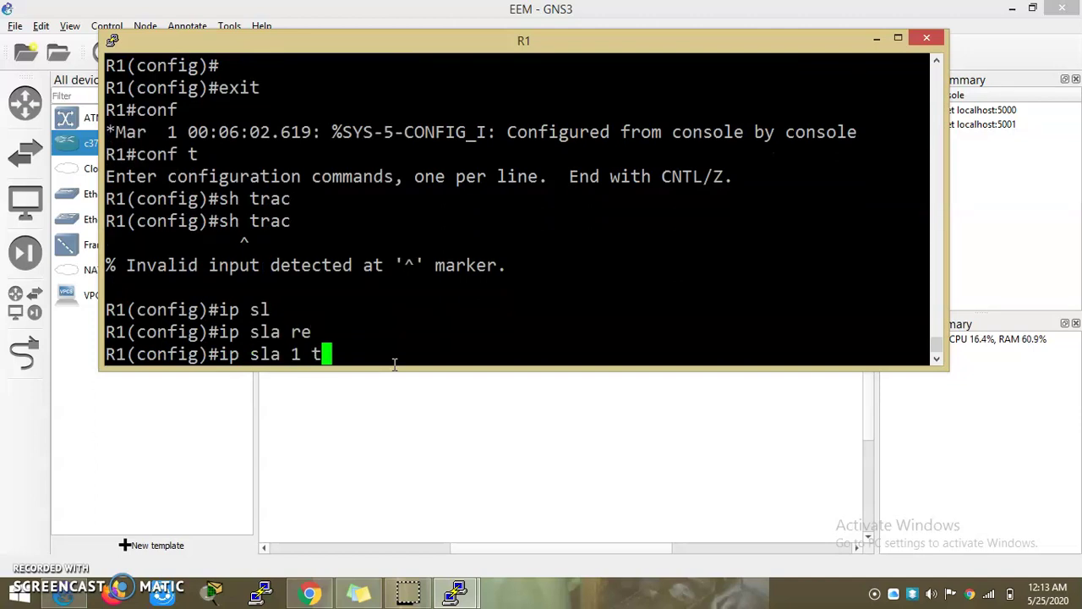
text(ra)
key(BackSpace)
key(BackSpace)
text(r)
key(BackSpace)
key(BackSpace)
text(rea)
key(Tab)
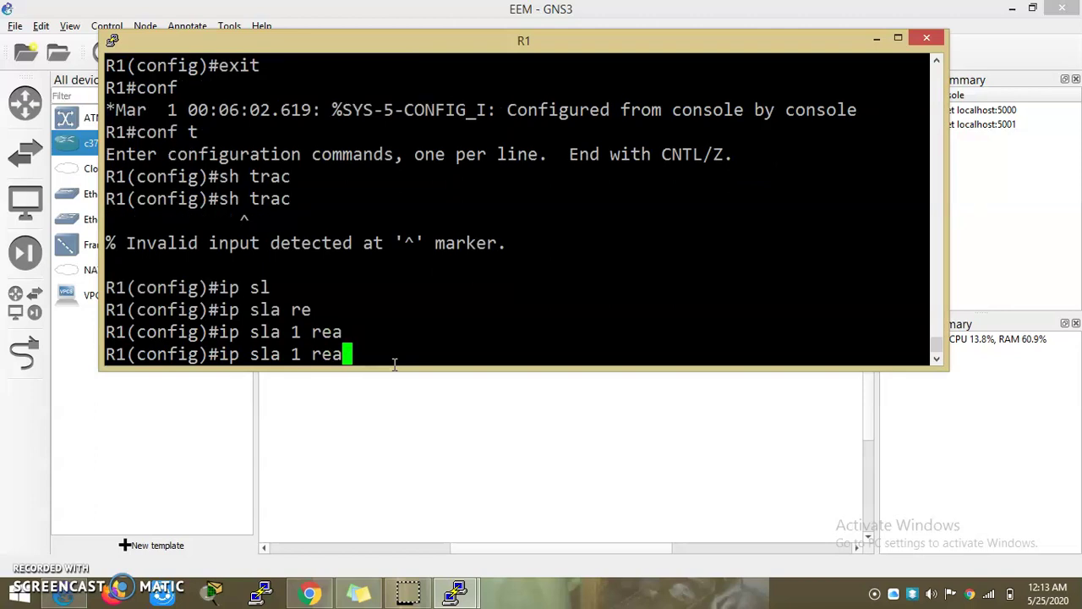
Display the context help for the options available after ip sla 1 and after ip sla.
key(BackSpace)
key(BackSpace)
key(BackSpace)
text(?)
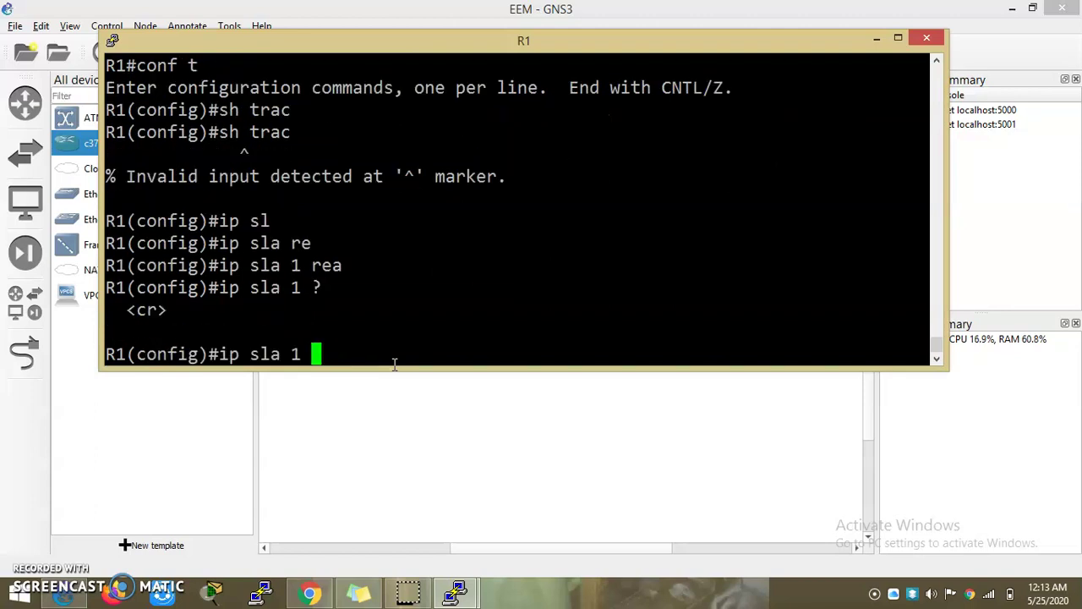
key(BackSpace)
key(BackSpace)
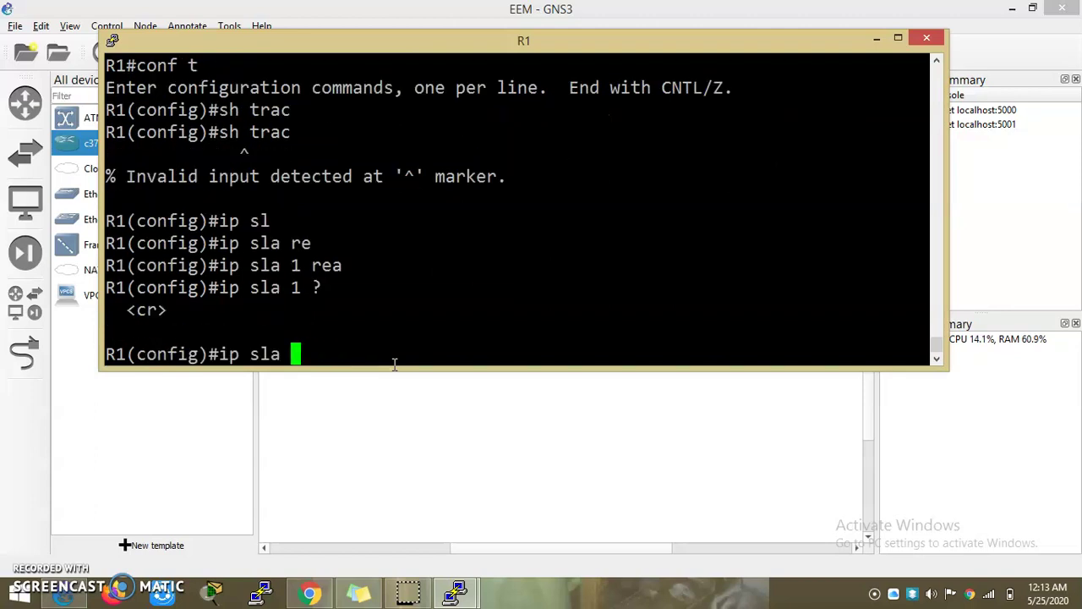
text(?)
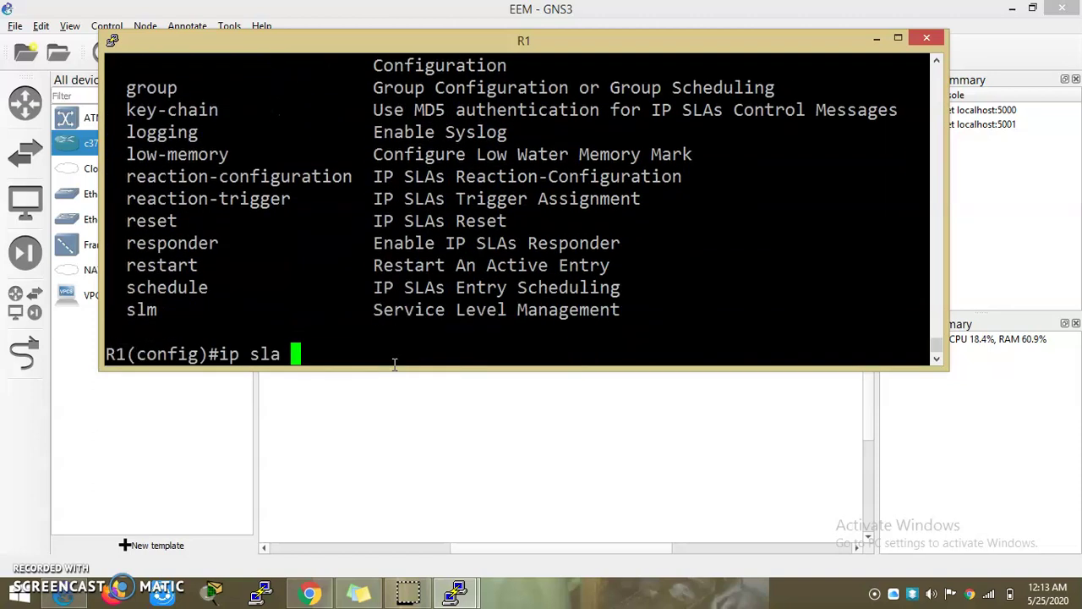
Clear the unfinished ip sla command from R1's configuration prompt.
key(BackSpace)
key(BackSpace)
key(BackSpace)
key(BackSpace)
key(BackSpace)
key(BackSpace)
key(BackSpace)
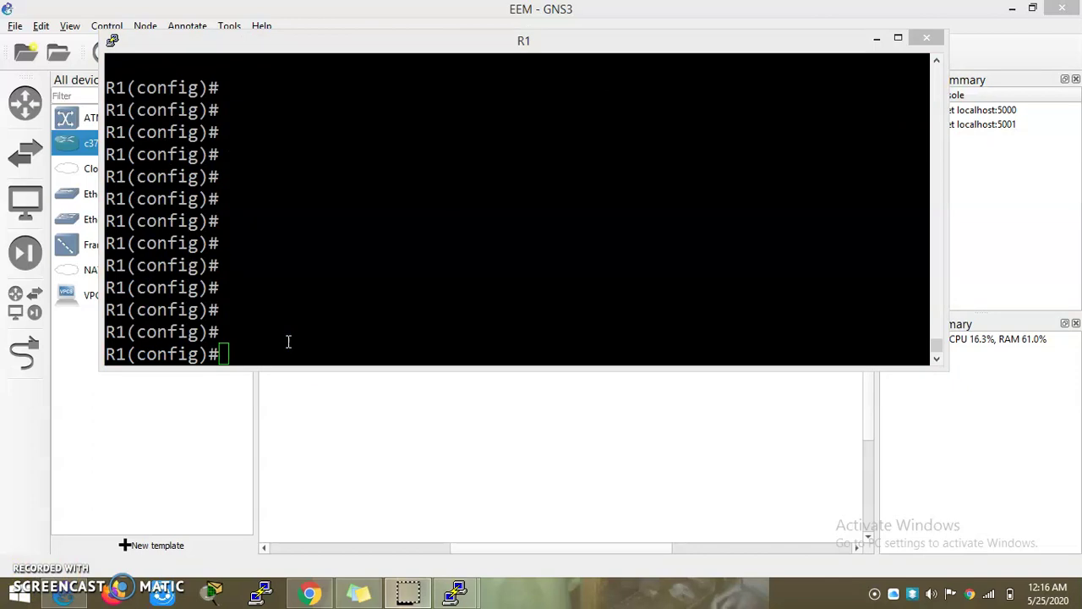
Start a track 1 rtr command on R1, displaying the context help after track 1 and after rtr.
click(268, 341)
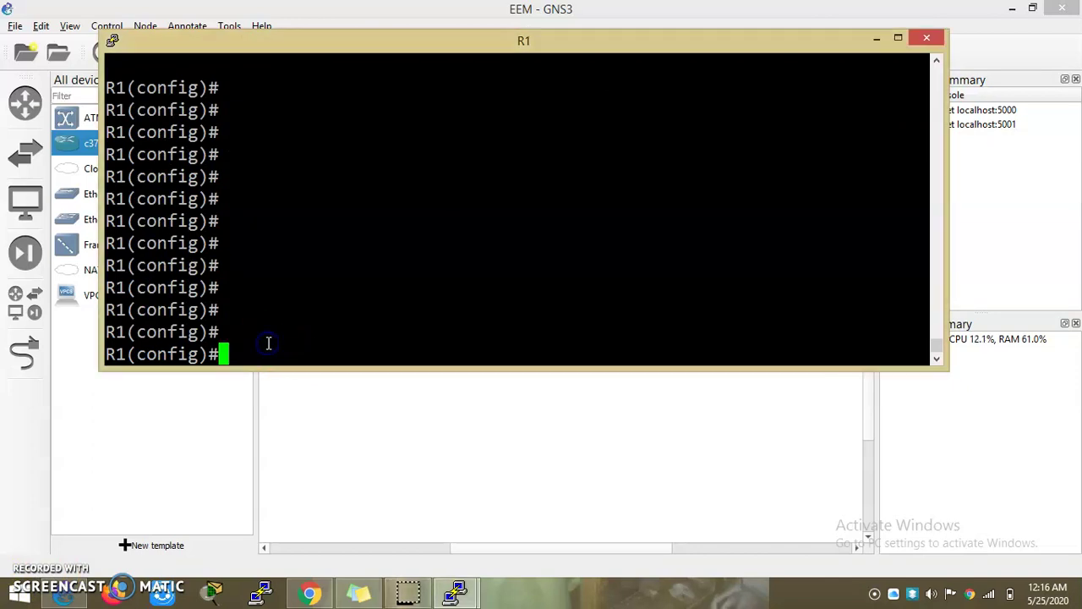
text(trac)
key(Tab)
text(1 ?)
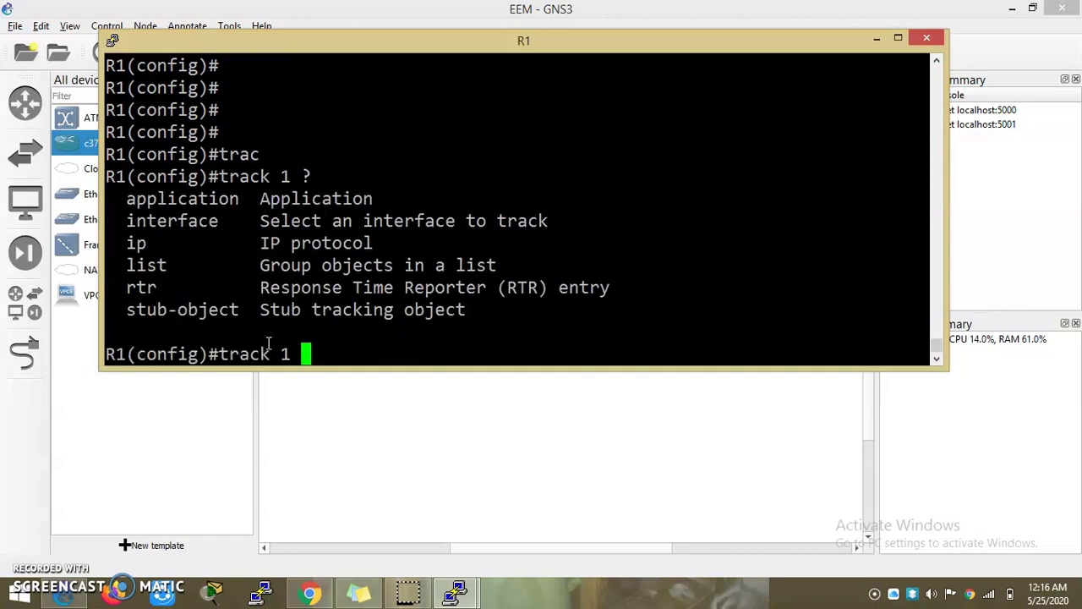
text(rt)
key(Tab)
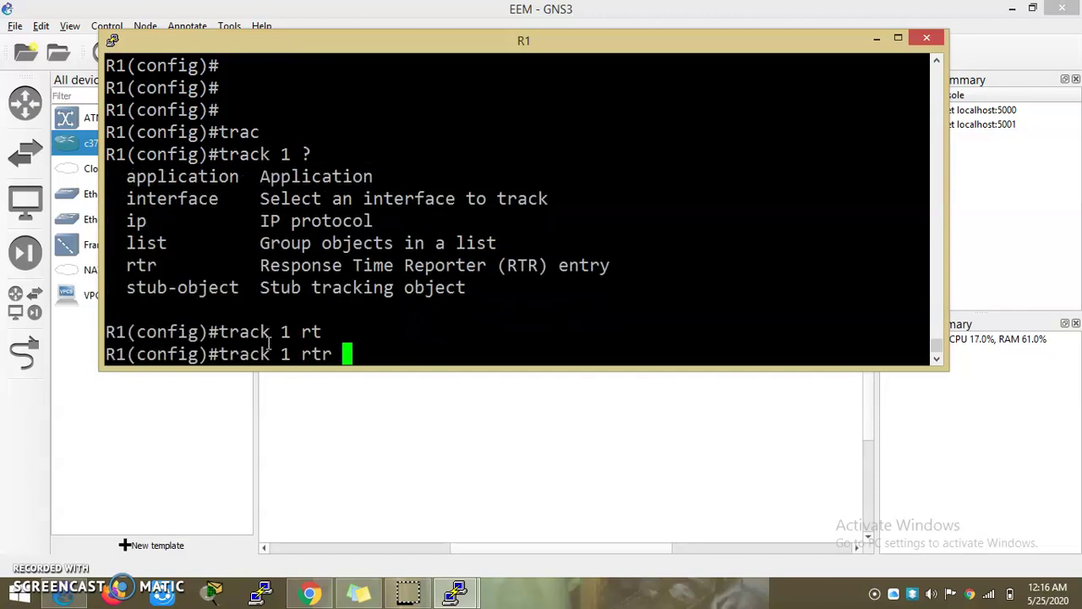
text(?)
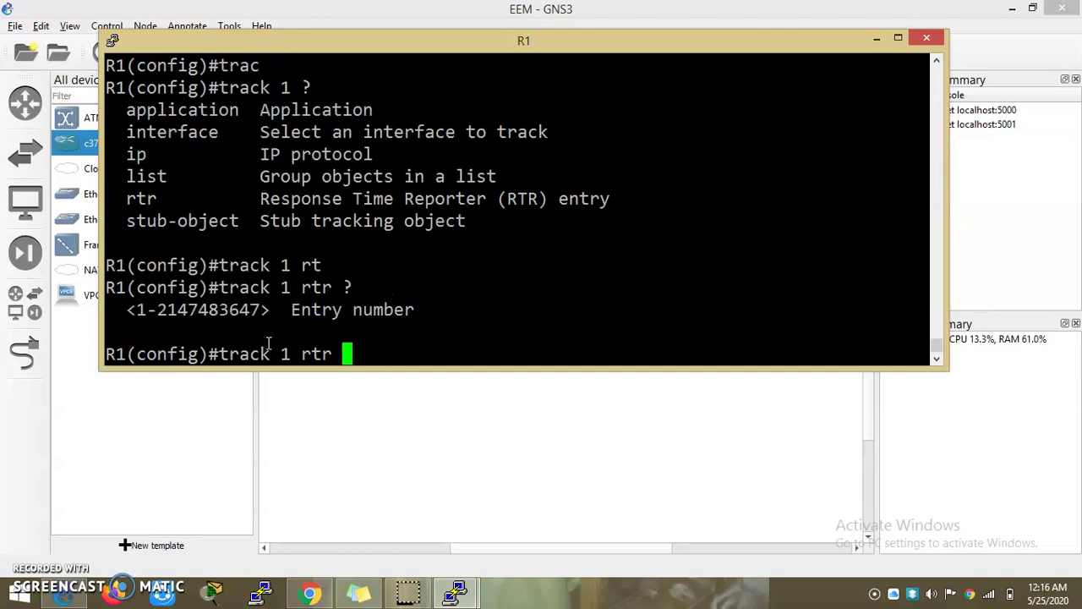
Complete the track command with entry 1 and reachability, checking the available options, and enter track configuration mode.
text(1 )
text(?)
text(tr)
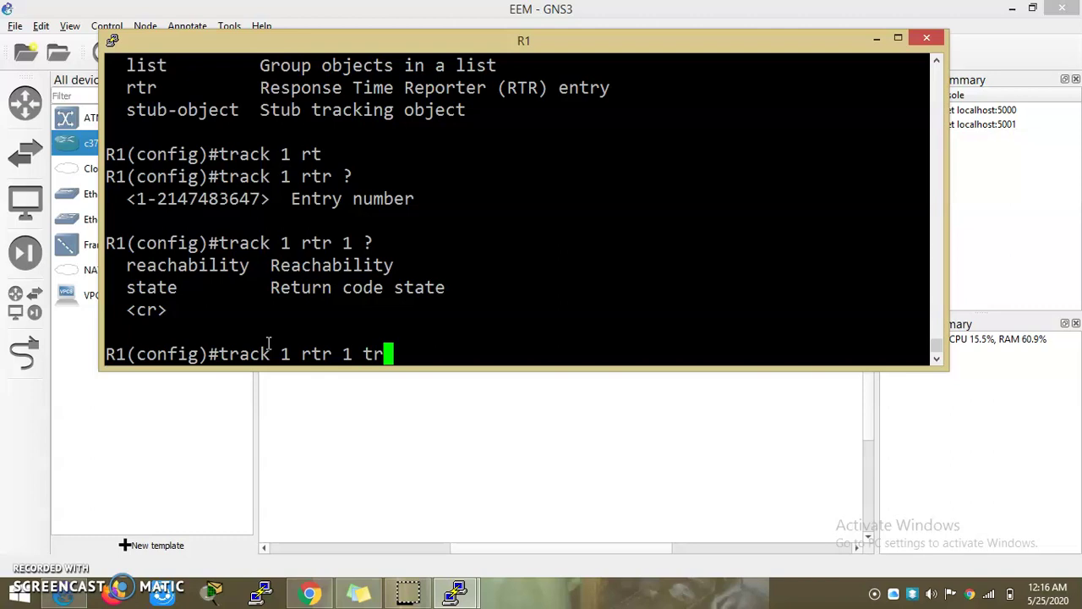
key(BackSpace)
key(BackSpace)
text(t)
key(BackSpace)
text(reac)
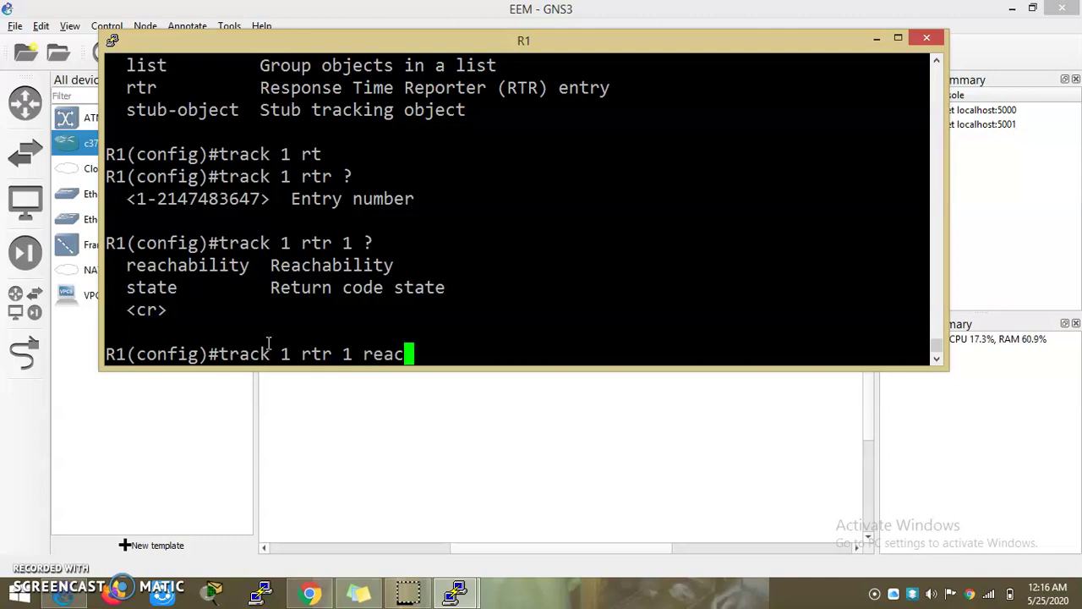
key(Tab)
key(Return)
key(Return)
Start a delay command for track 1, trying the arguments 61 up and clearing them again.
text(del)
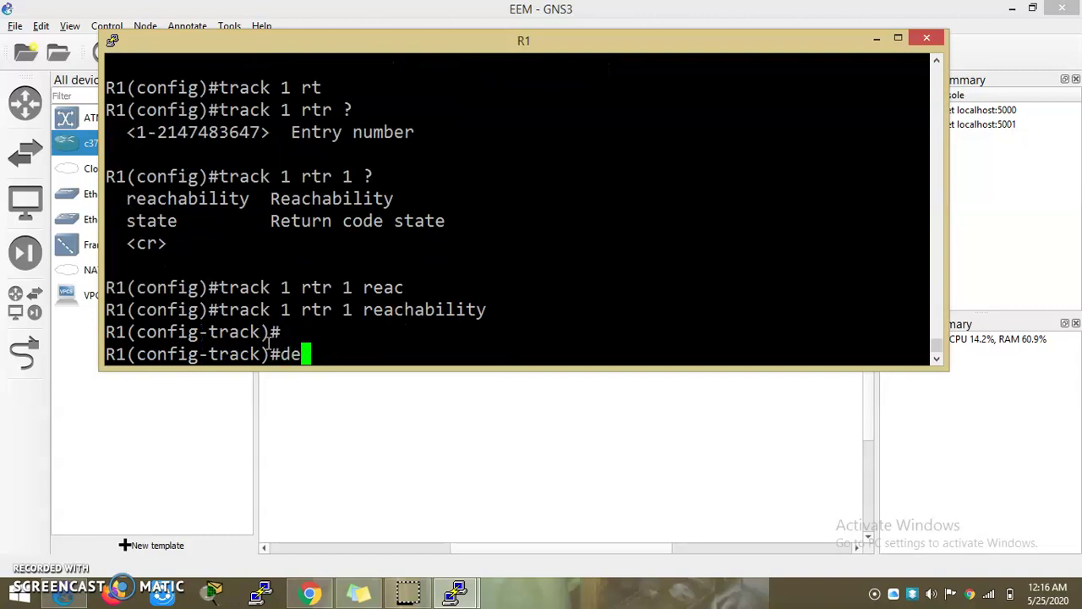
key(Tab)
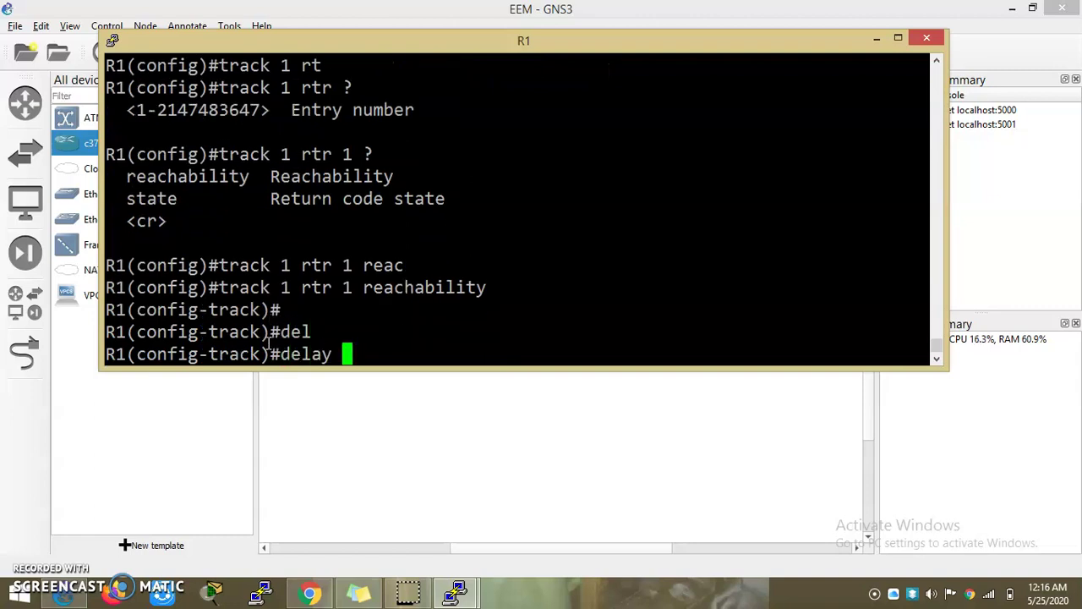
text(61 up)
key(Tab)
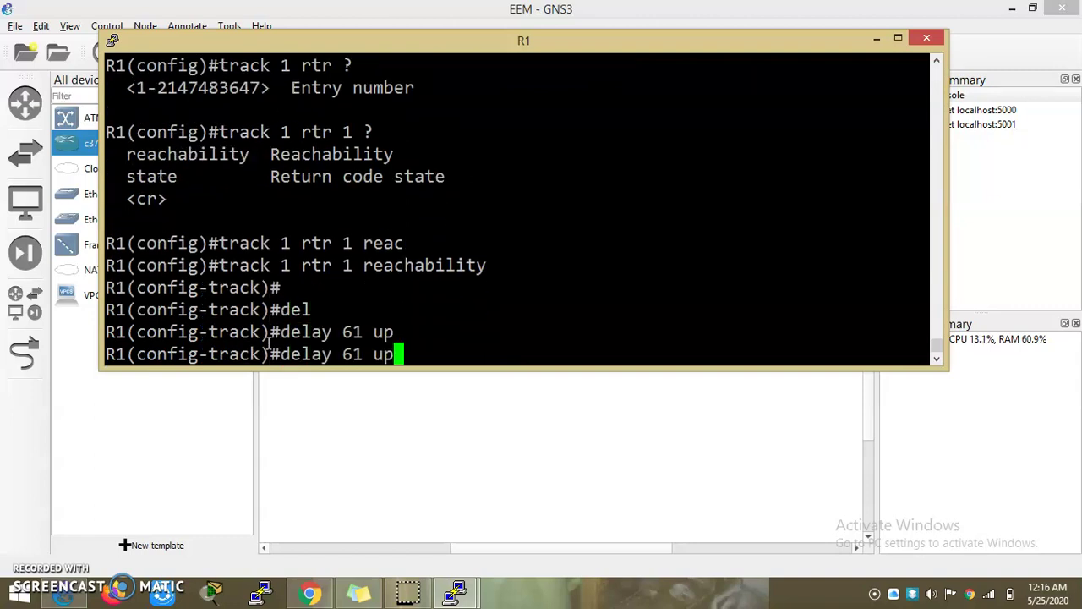
key(BackSpace)
key(BackSpace)
key(BackSpace)
key(BackSpace)
key(BackSpace)
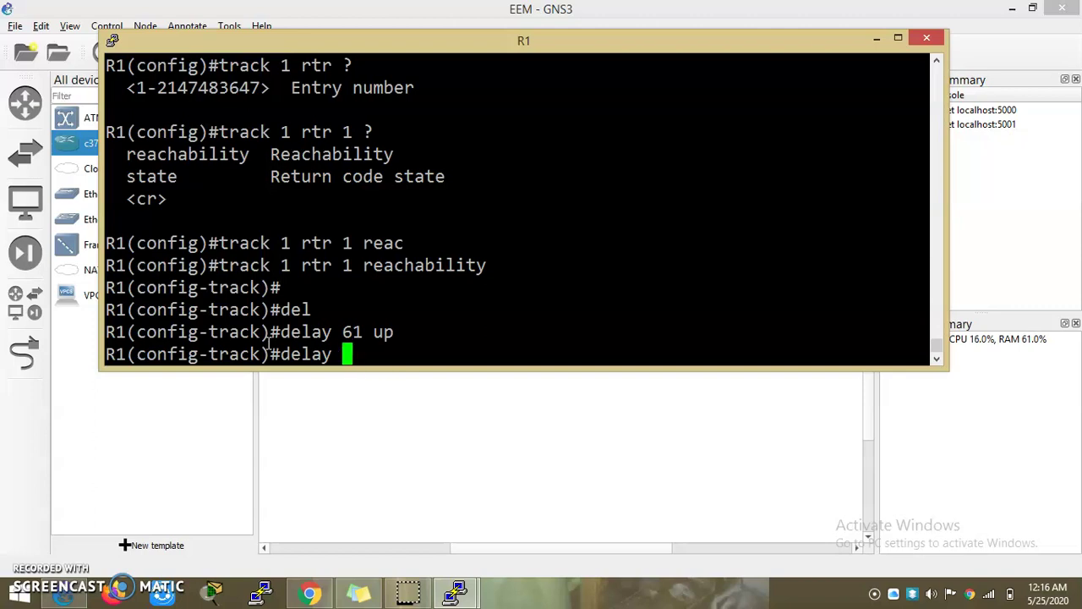
Check the delay options and set track 1's delay to up 61 and down 61.
text(?up )
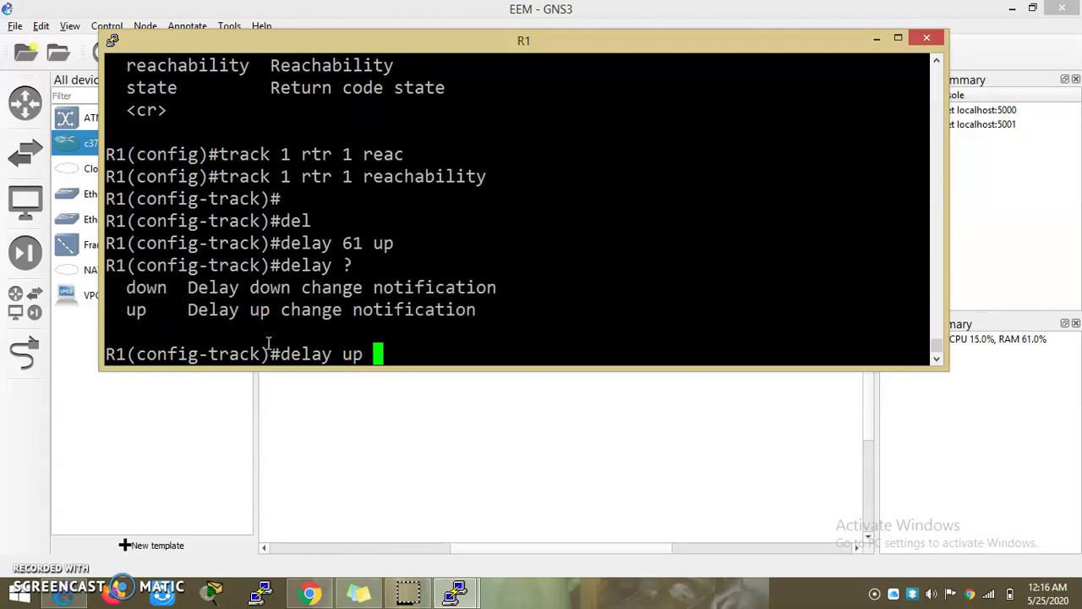
text(61 dow)
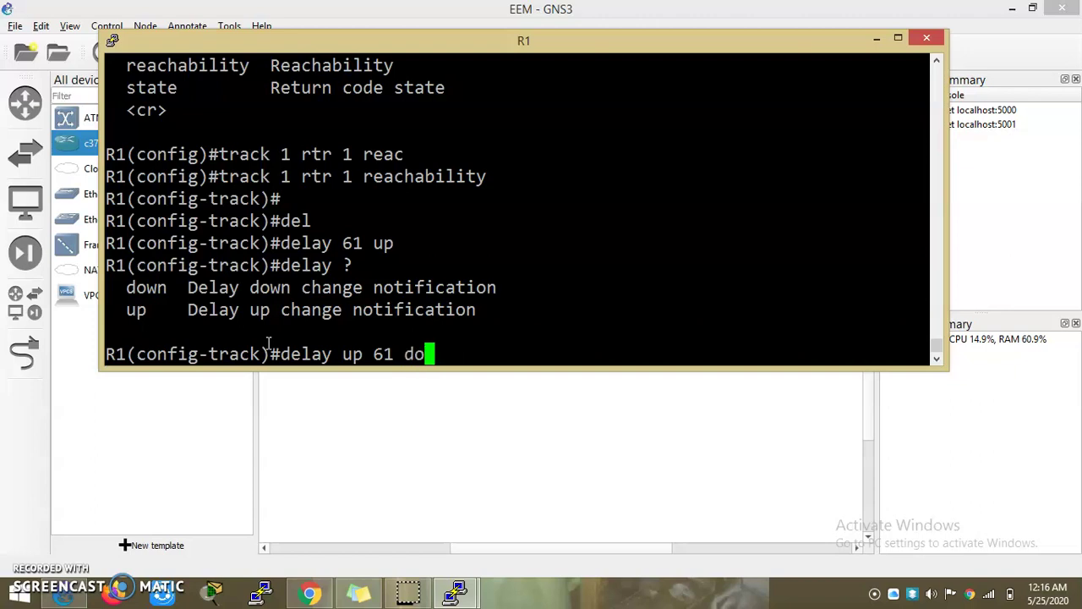
key(Tab)
text(61)
key(Return)
key(Return)
key(Return)
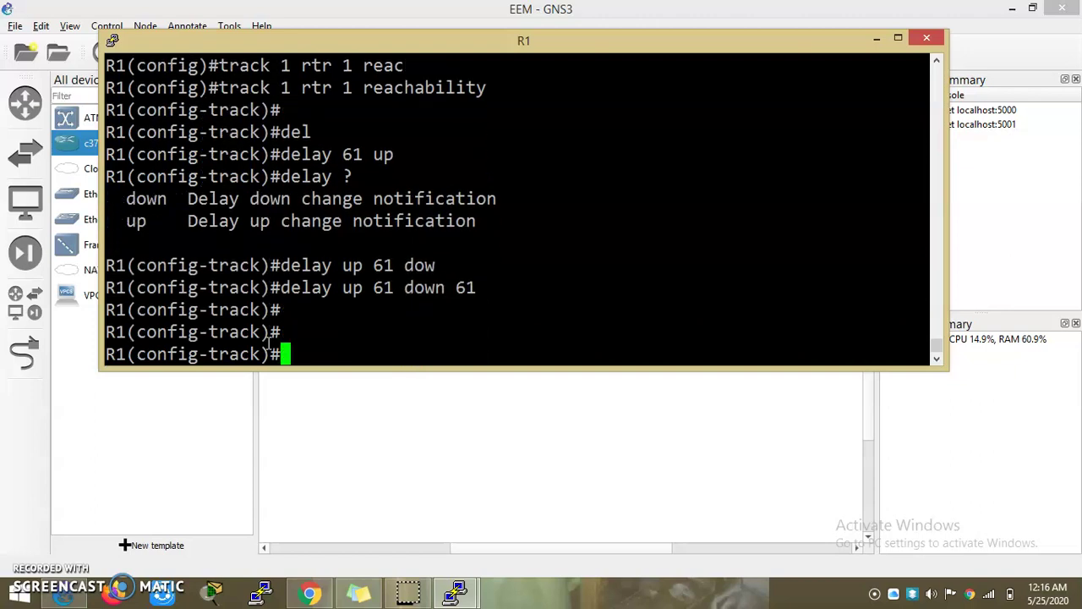
Exit configuration mode on R1 and enter the sh track command.
key(ctrl+z)
key(Return)
key(Return)
key(Return)
text(sh trac)
key(Tab)
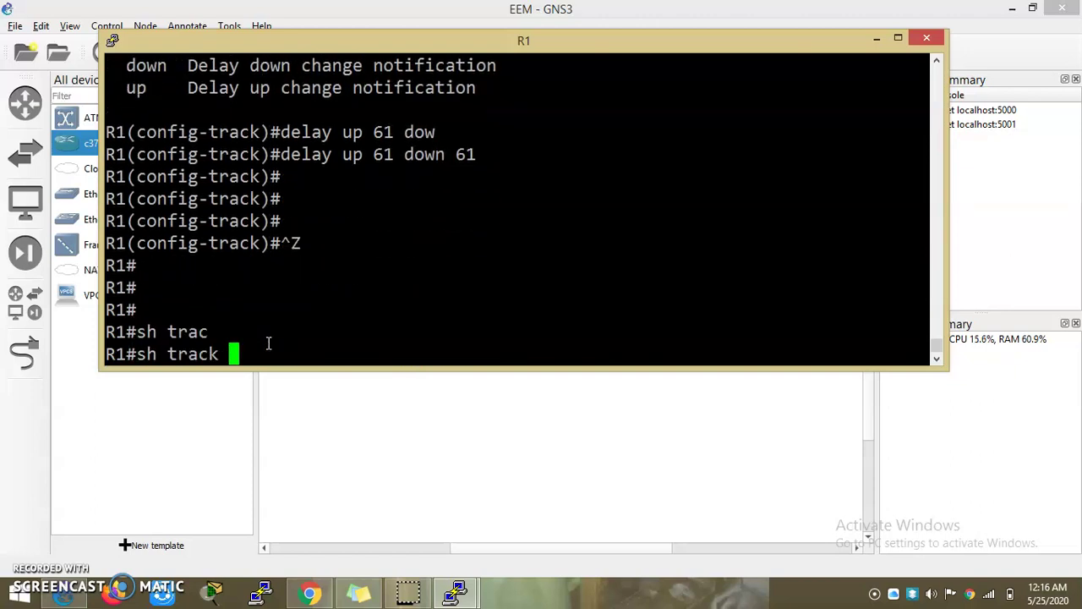
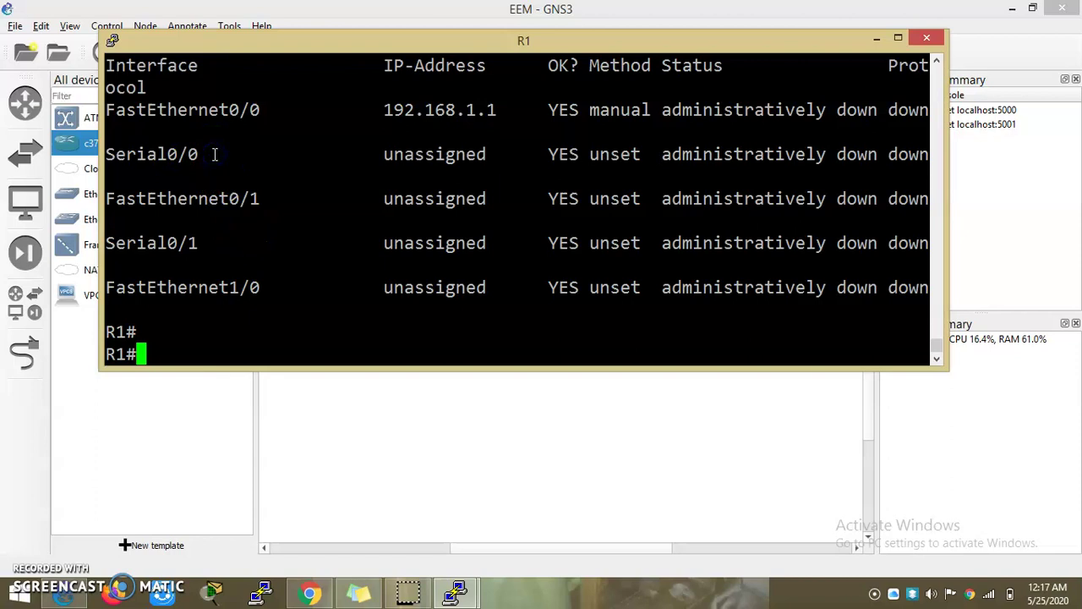
Run sh ip int brief repeatedly on R1 to check the status of FastEthernet0/0 and Serial0/0.
click(215, 154)
click(208, 354)
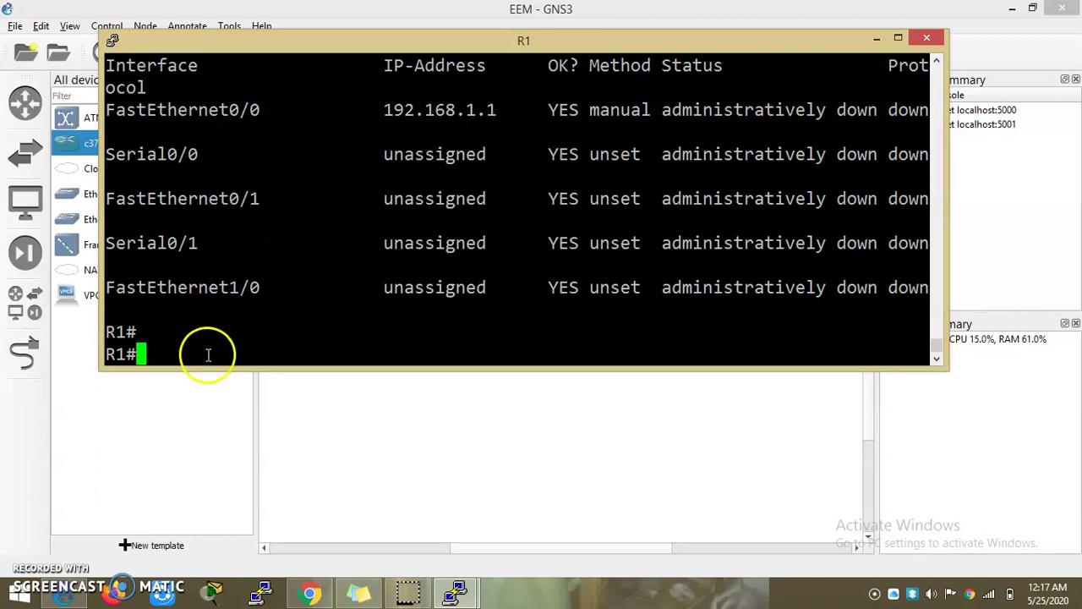
key(Up)
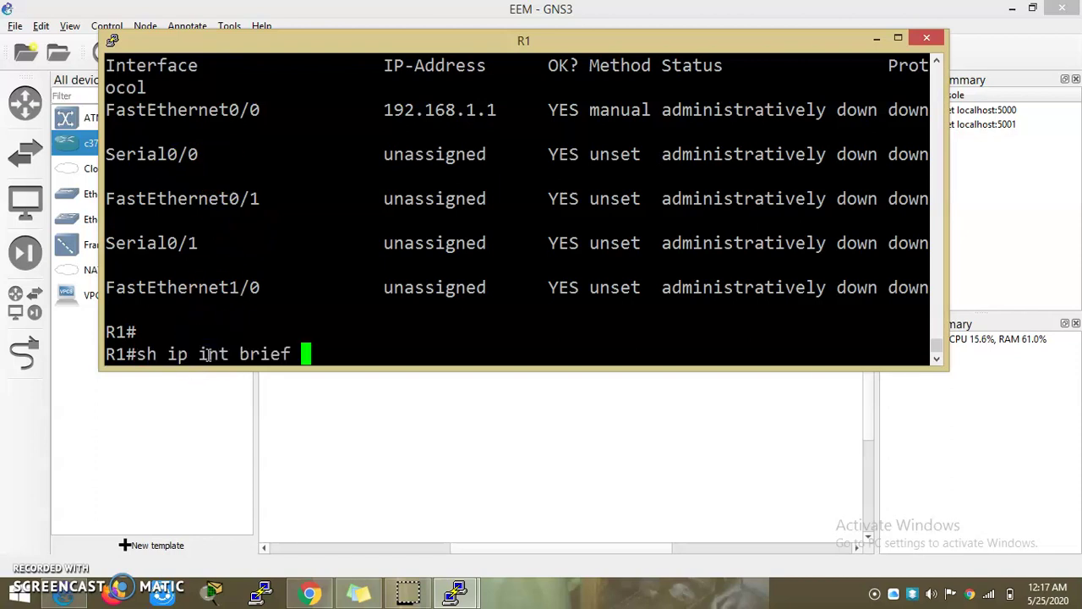
key(Return)
key(Up)
key(Return)
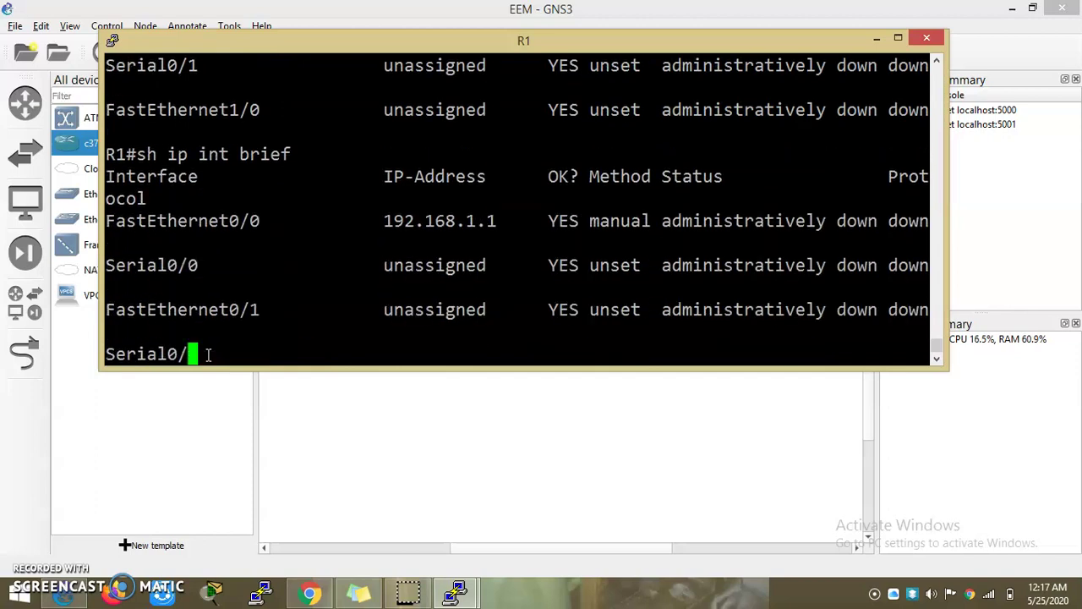
key(Up)
key(Return)
key(Up)
key(Return)
key(Up)
key(Return)
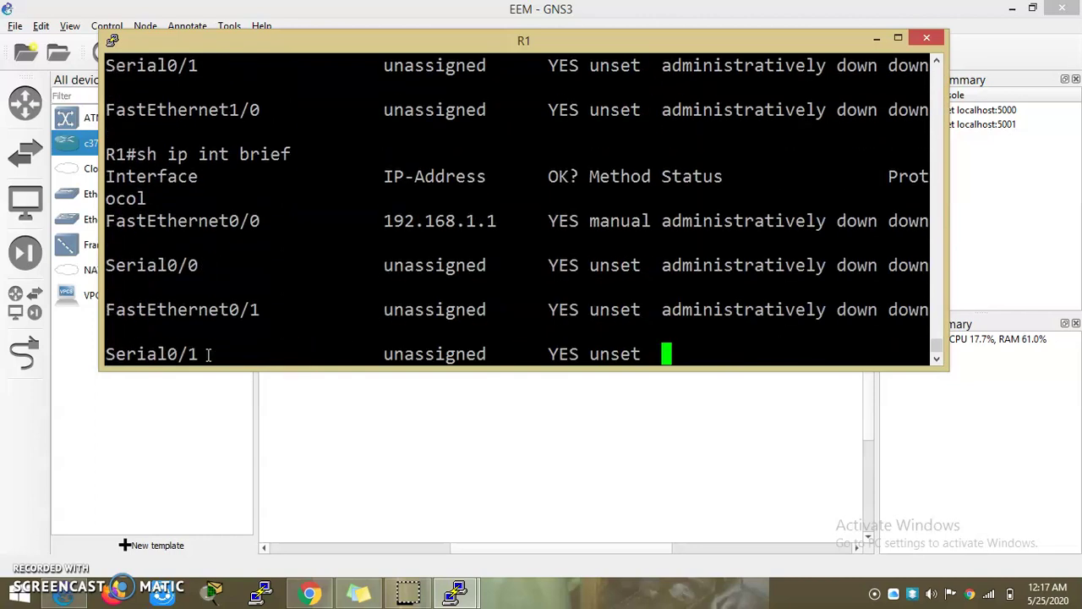
key(Up)
key(Return)
Start a debug command on R1, trying eem with an event keyword and clearing both words.
text(debug eem)
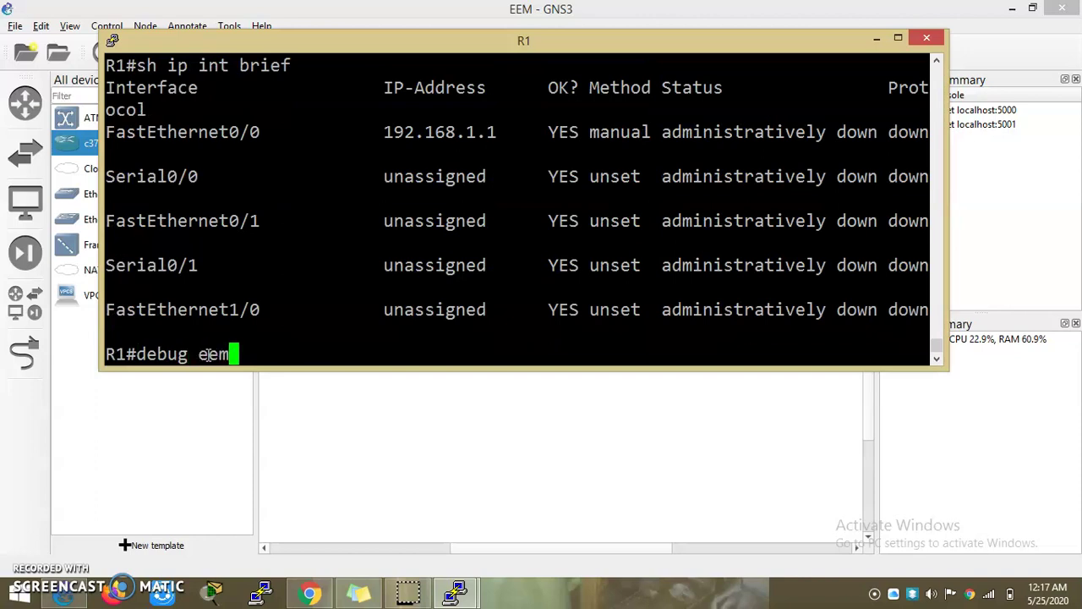
text( eve)
key(Tab)
text(n)
key(Tab)
key(BackSpace)
key(BackSpace)
key(BackSpace)
key(BackSpace)
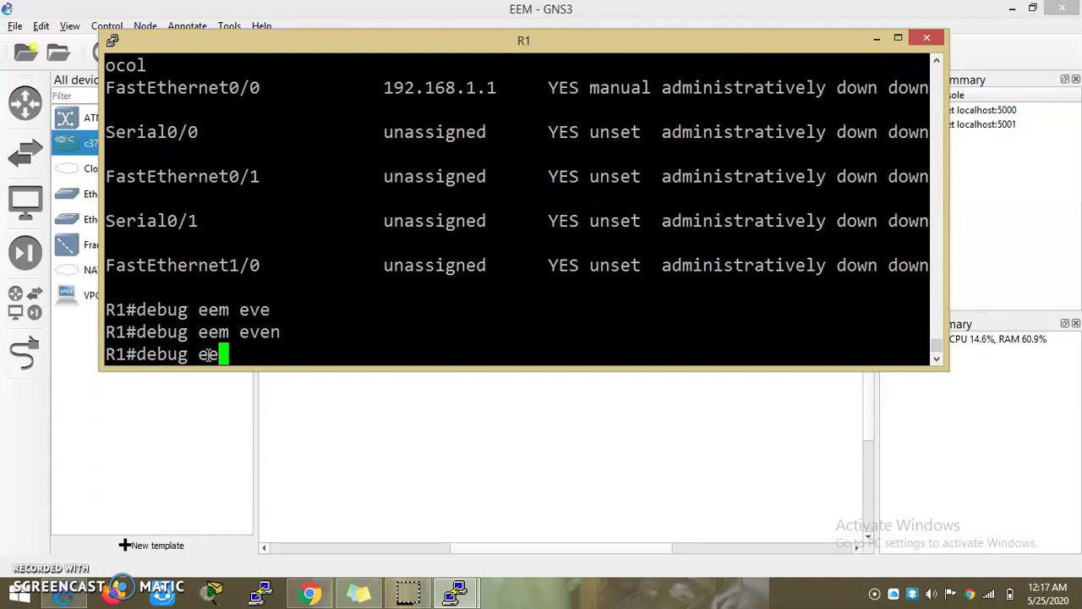
key(BackSpace)
key(BackSpace)
key(BackSpace)
Display the context help for debug and examine the list of options as far as the event keywords.
text(?)
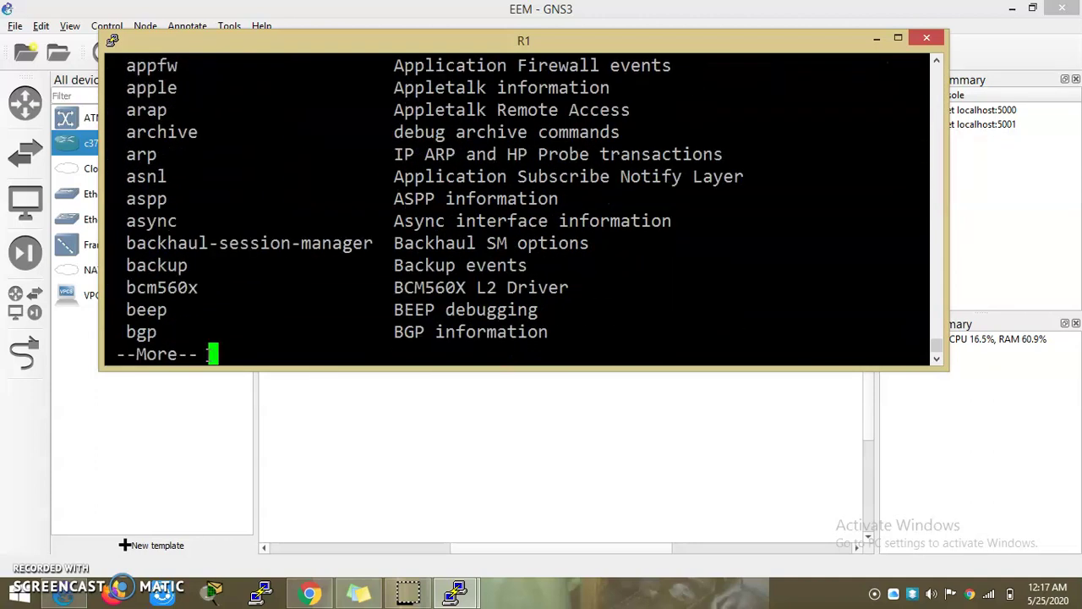
key(Return)
key(Return)
key(Return)
key(Return)
key(Return)
key(Return)
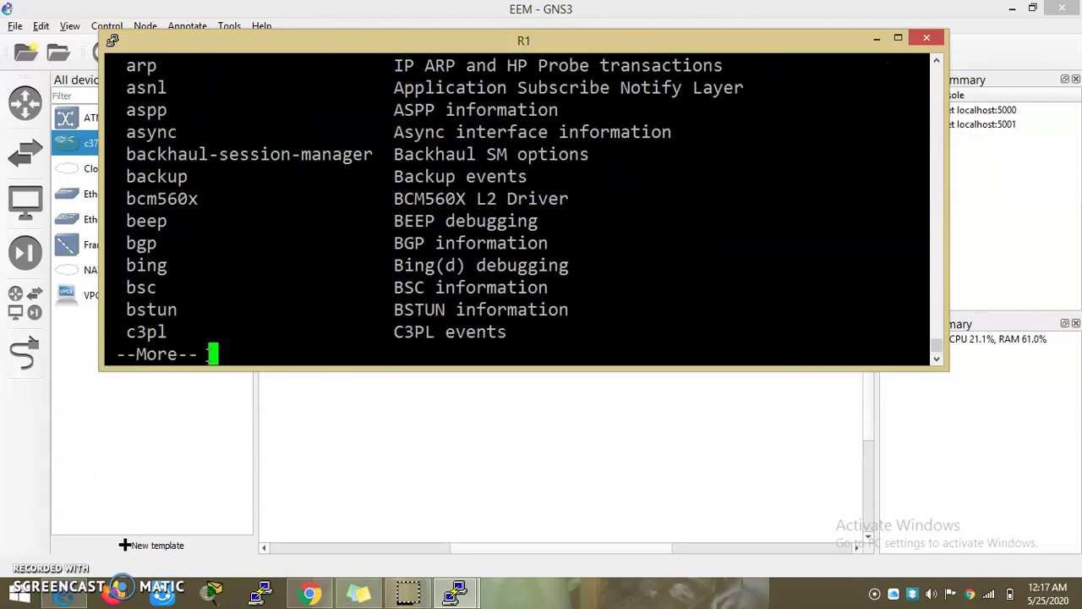
key(Return)
key(Return)
key(Return)
key(Return)
key(Return)
key(Return)
key(Return)
key(Return)
key(Return)
key(Return)
key(Return)
key(Return)
key(Return)
key(Return)
key(Return)
key(Return)
key(Return)
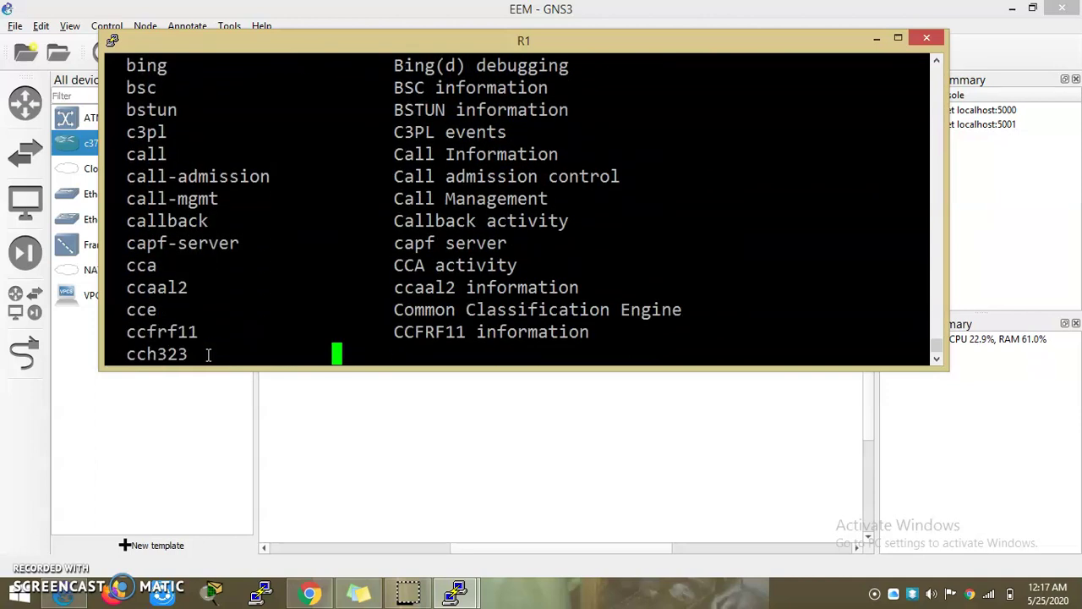
key(Return)
key(Return)
key(Return)
key(Return)
key(Return)
key(Return)
key(Return)
key(Return)
key(Return)
key(Return)
key(Return)
key(Return)
key(Return)
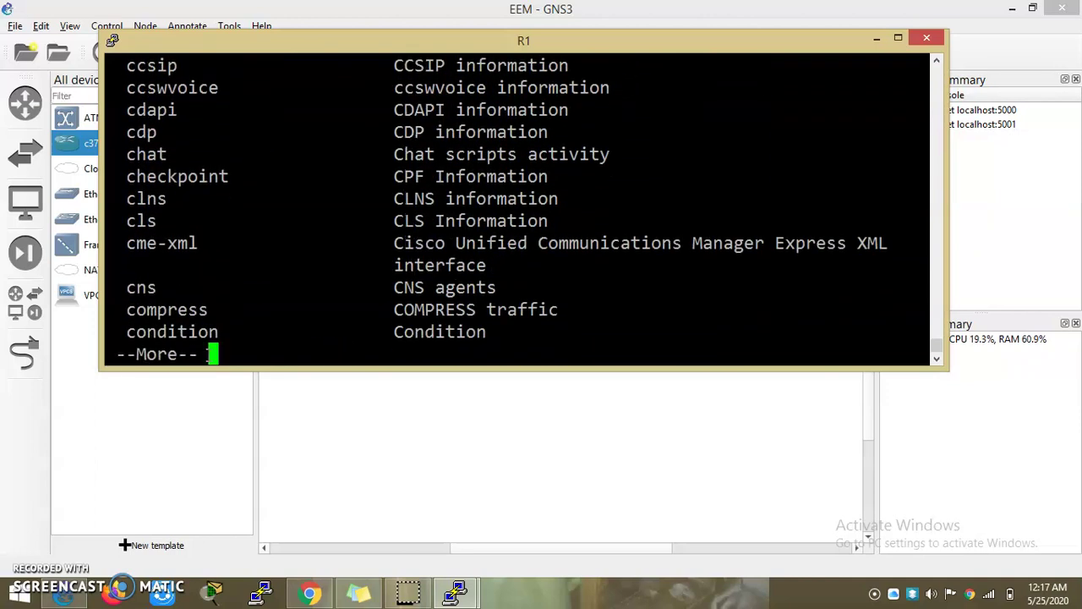
key(Return)
key(Return)
key(Return)
key(Return)
key(Return)
key(Return)
key(Return)
key(Return)
key(Return)
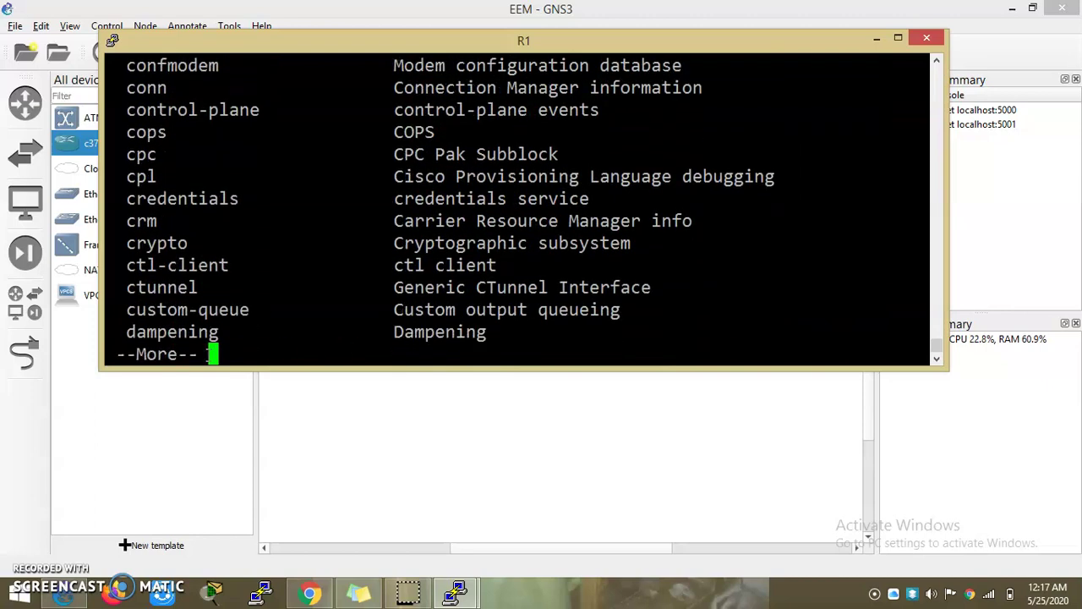
key(Return)
key(Return)
key(Return)
key(Return)
key(Return)
key(Return)
key(Return)
key(Return)
key(Return)
key(Return)
key(Return)
key(Return)
key(Return)
key(Return)
key(Return)
key(Return)
key(Return)
key(Return)
key(Return)
key(Return)
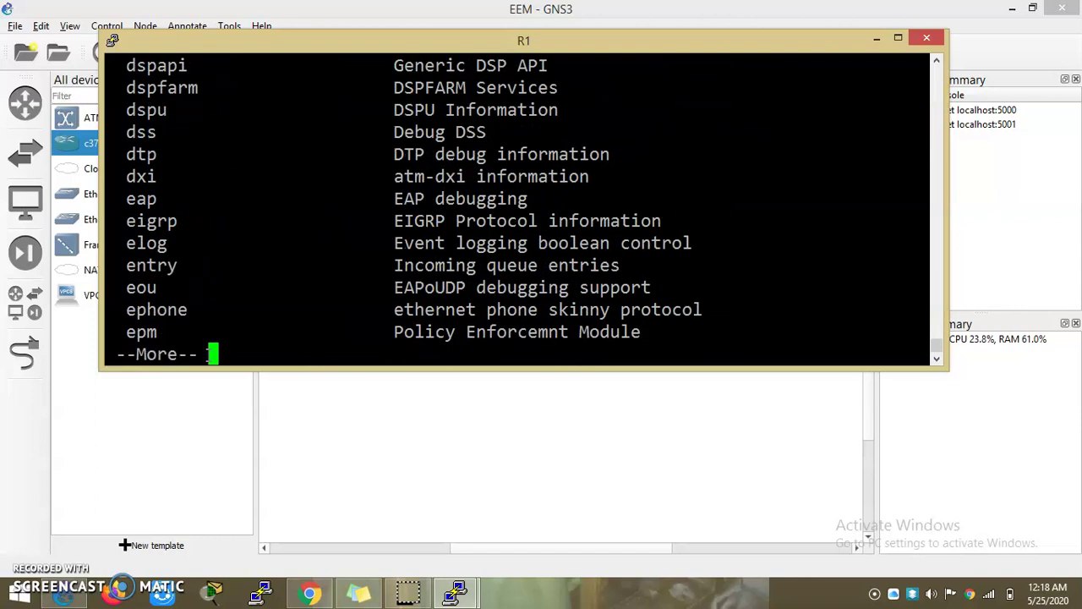
key(Return)
key(Return)
key(Return)
key(Return)
key(Return)
key(Return)
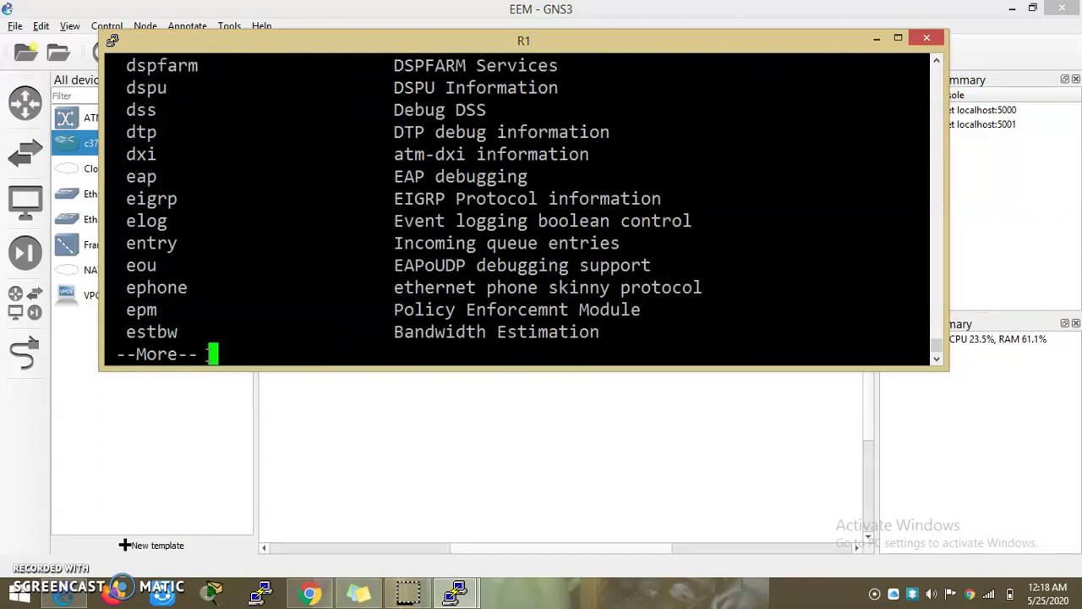
key(Return)
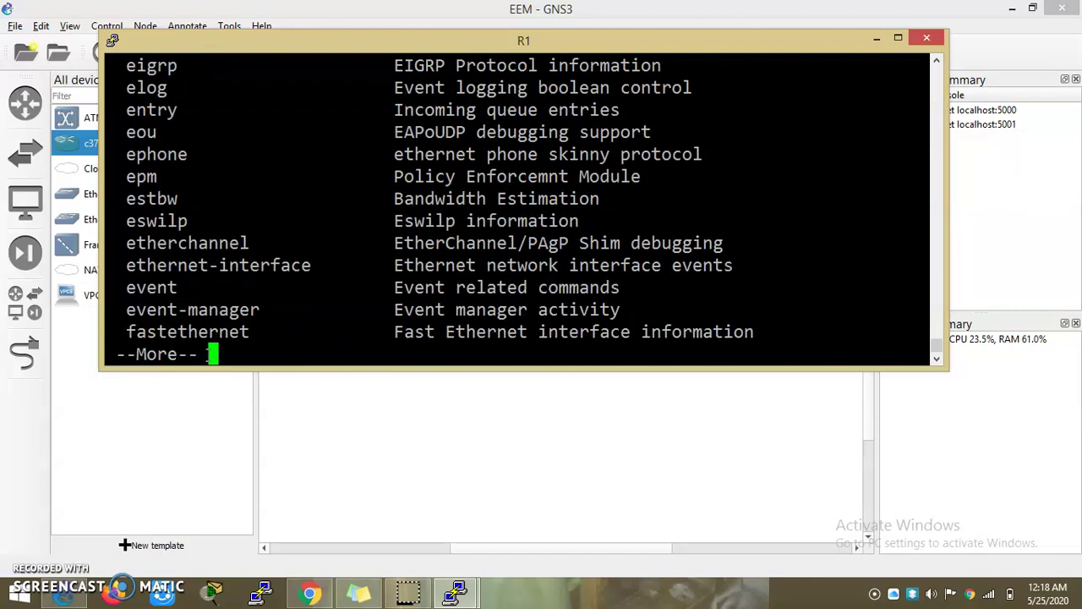
text(q)
Turn on event-manager debugging on R1, checking the context help for further options of the command first.
text(eve)
key(Tab)
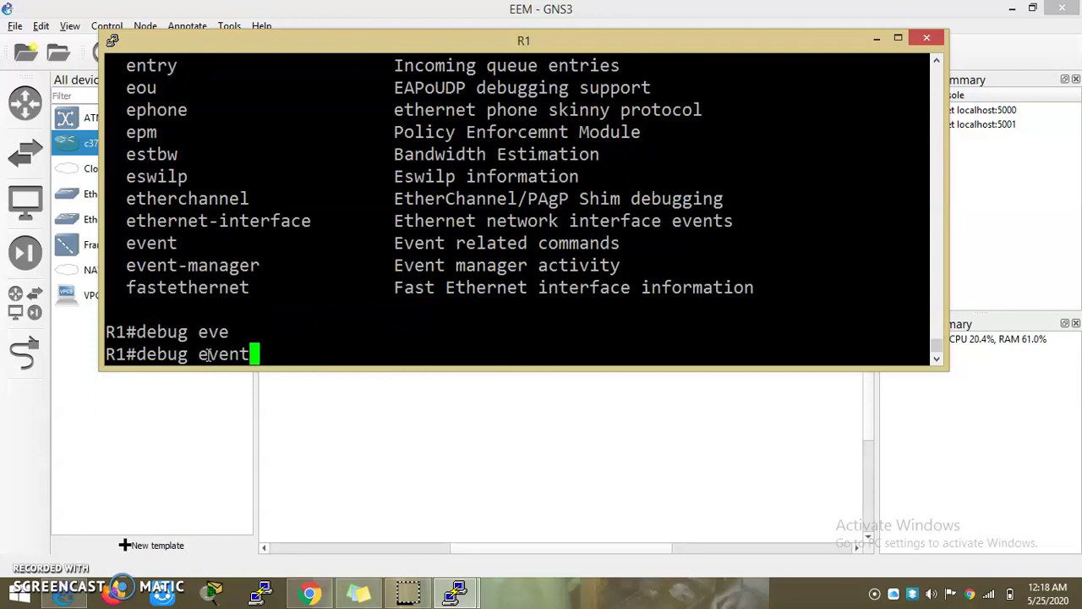
text(-man)
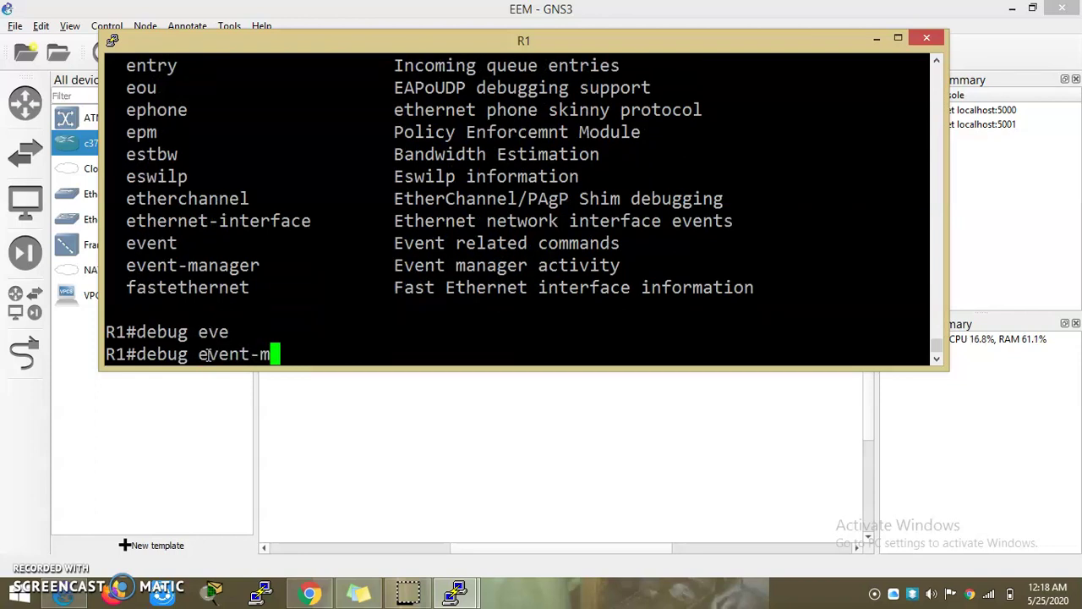
key(Tab)
text(?)
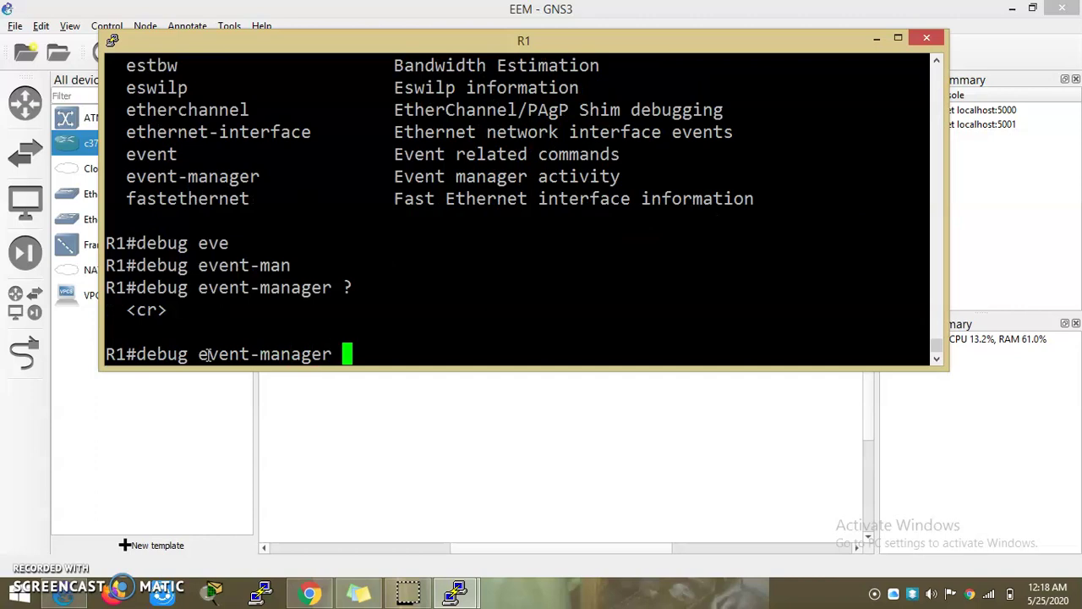
key(Return)
key(Return)
key(Return)
key(Return)
key(Return)
key(Return)
key(Return)
key(Return)
key(Return)
key(Return)
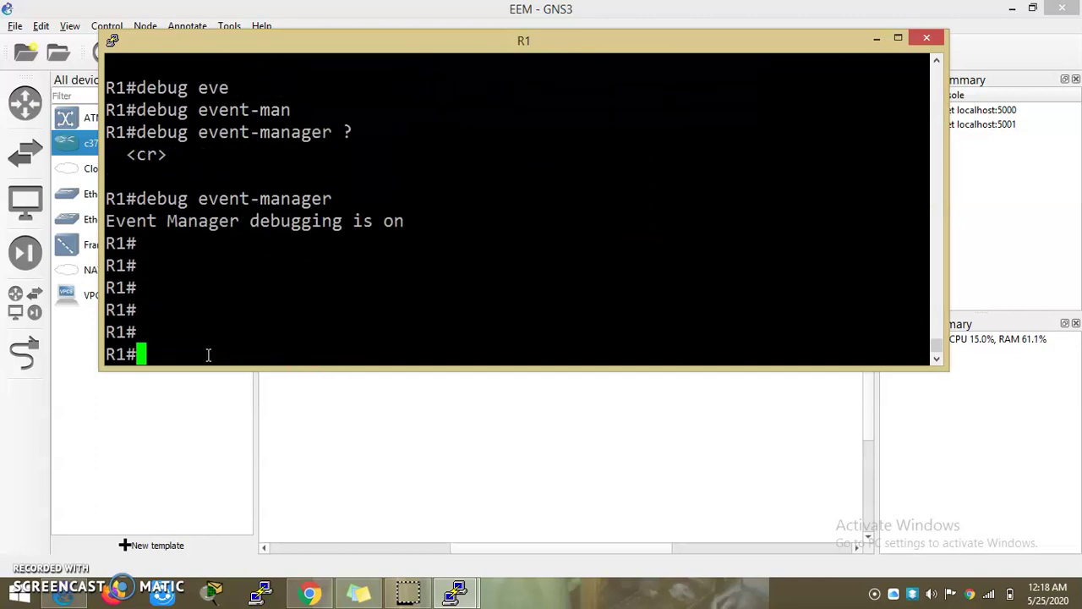
text(sh ip)
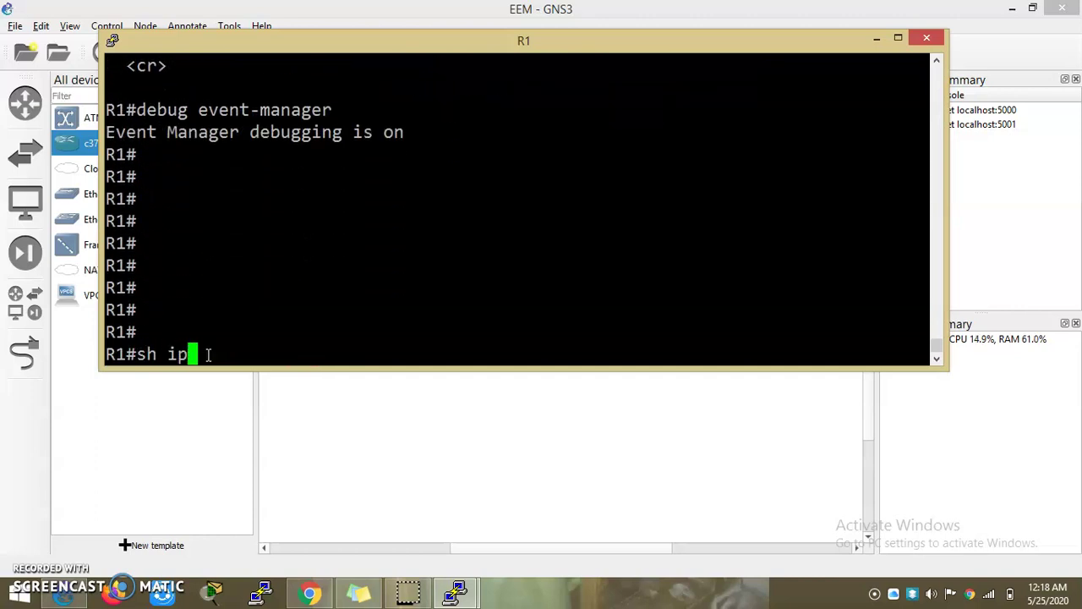
key(BackSpace)
key(BackSpace)
text(tar)
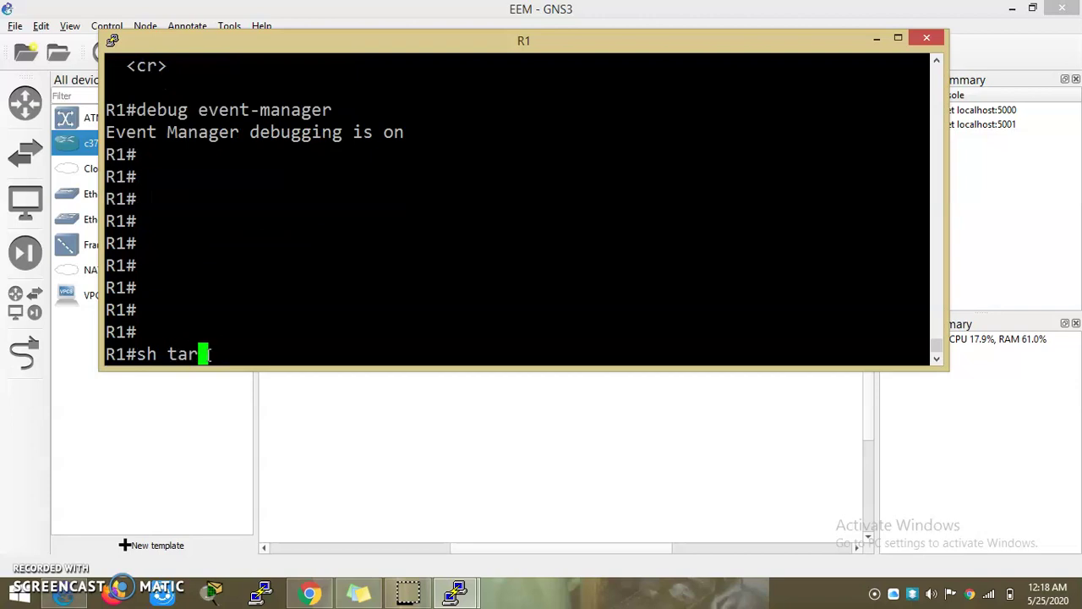
key(Tab)
key(Return)
Run sh track on R1 and examine track 1's reachability state and the time remaining on its down delay.
text(sh trac)
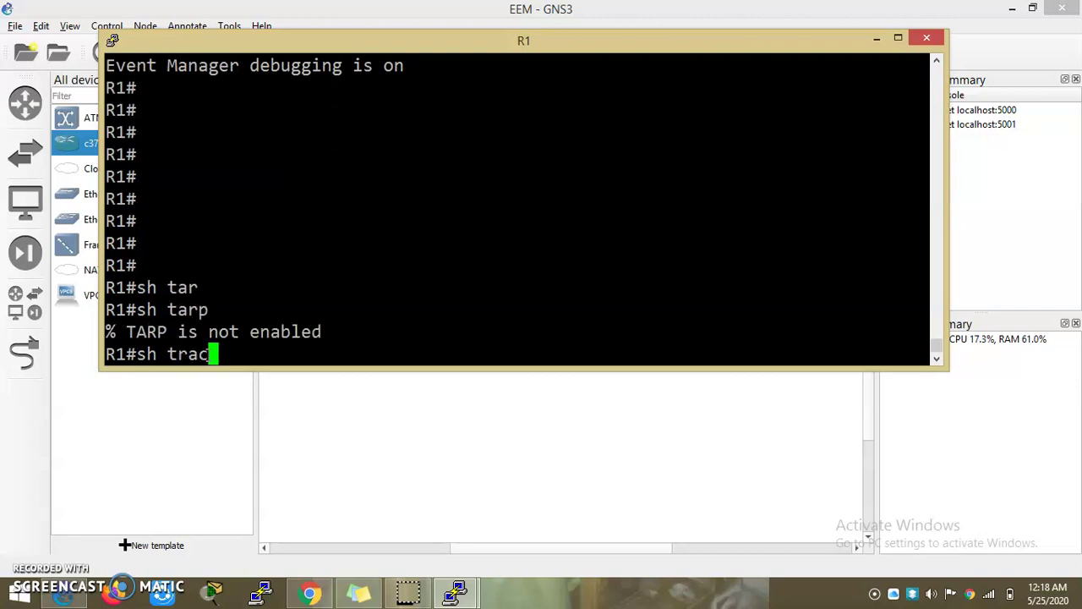
key(Tab)
key(Return)
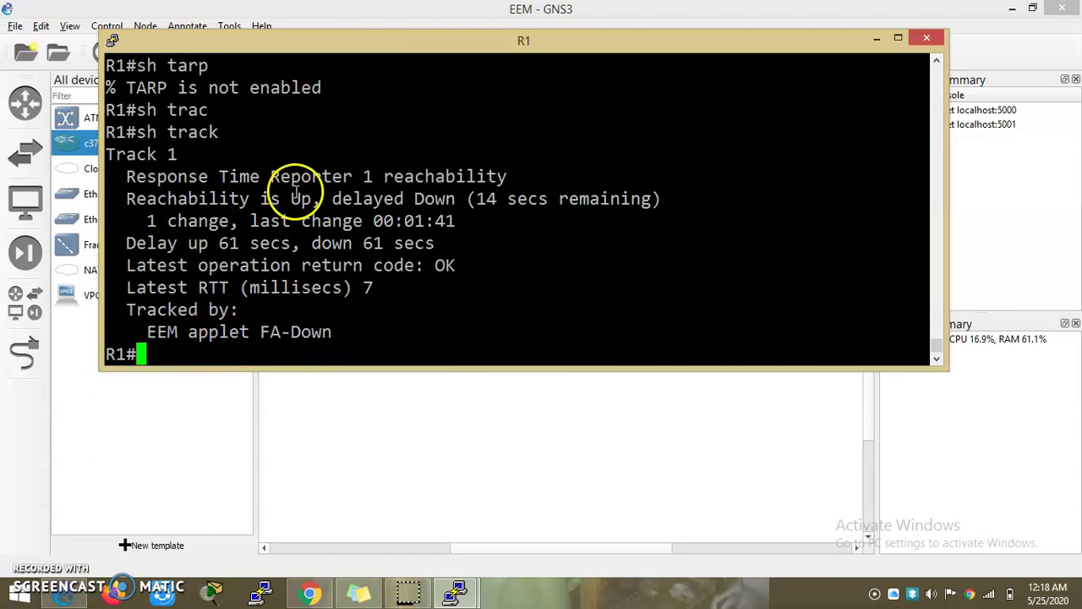
drag(322, 198, 436, 203)
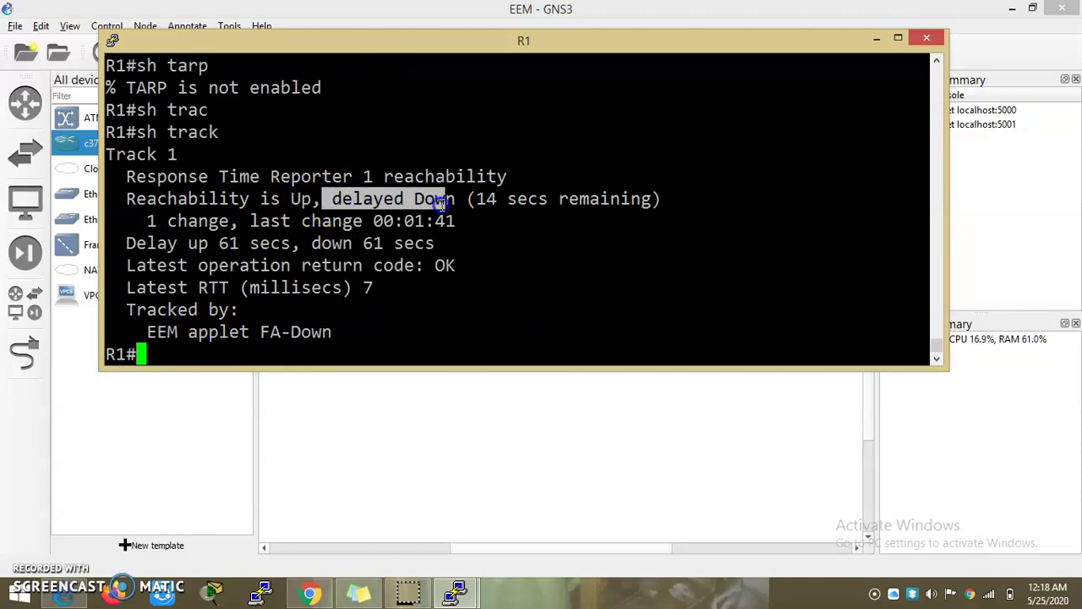
double_click(486, 200)
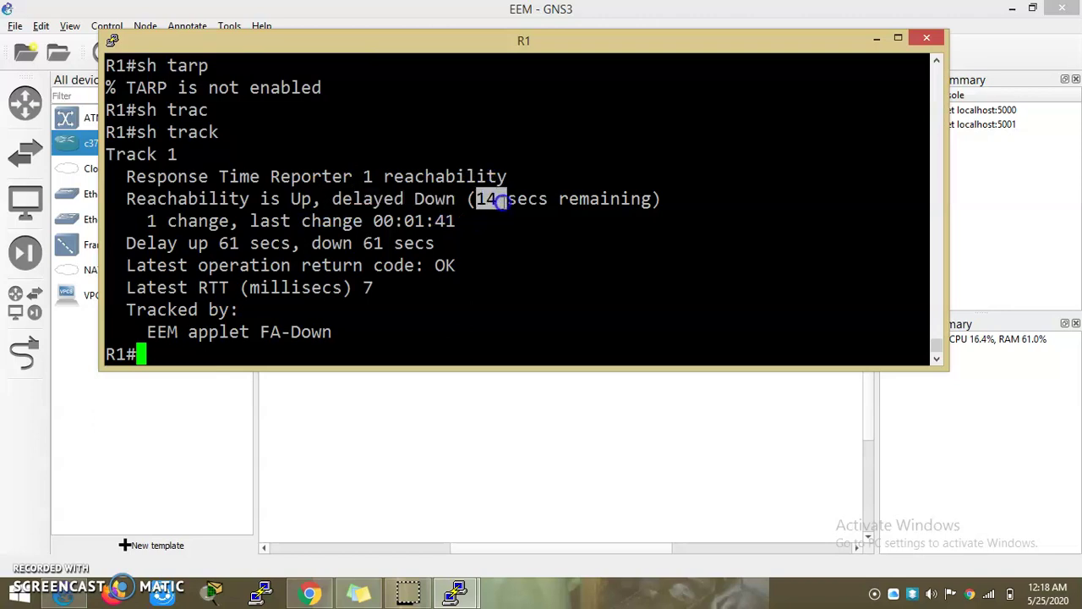
drag(323, 198, 260, 199)
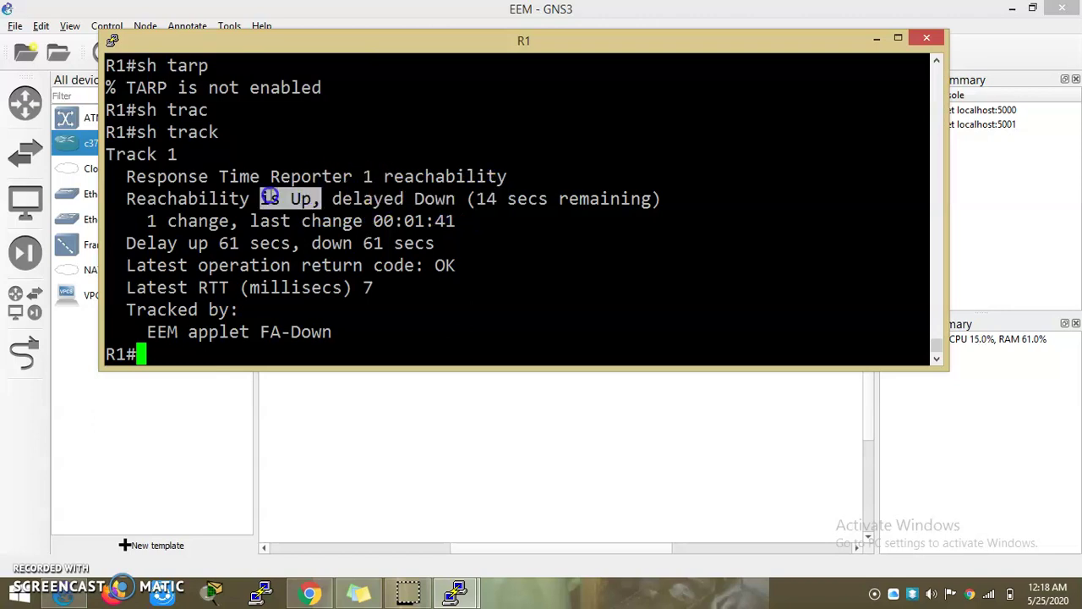
Rerun sh track on R1 repeatedly to follow track 1's countdown until the delay expires.
click(336, 348)
key(Up)
key(Return)
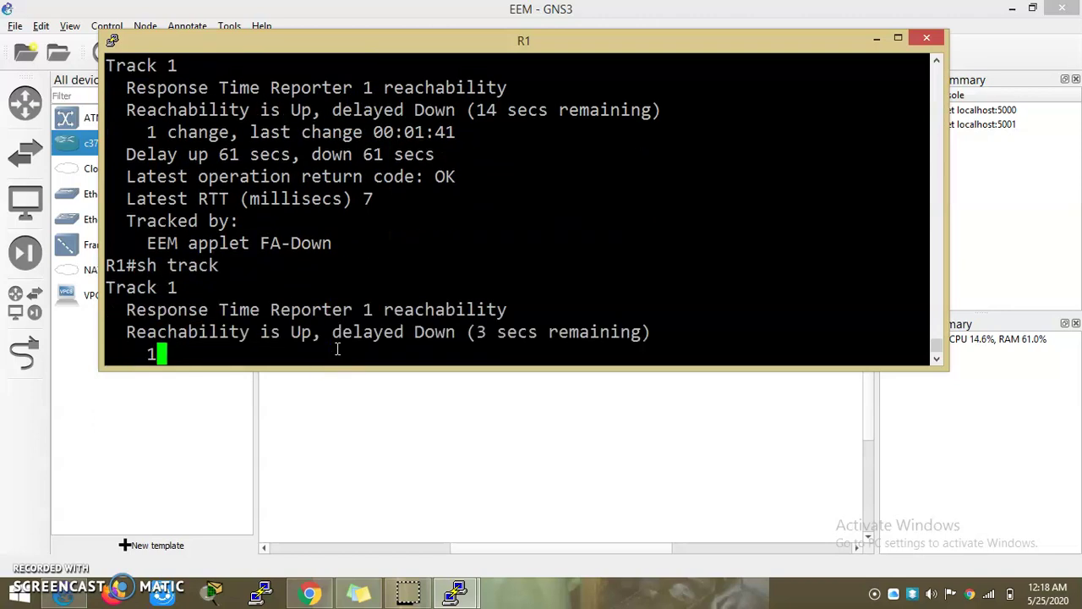
key(Up)
key(Return)
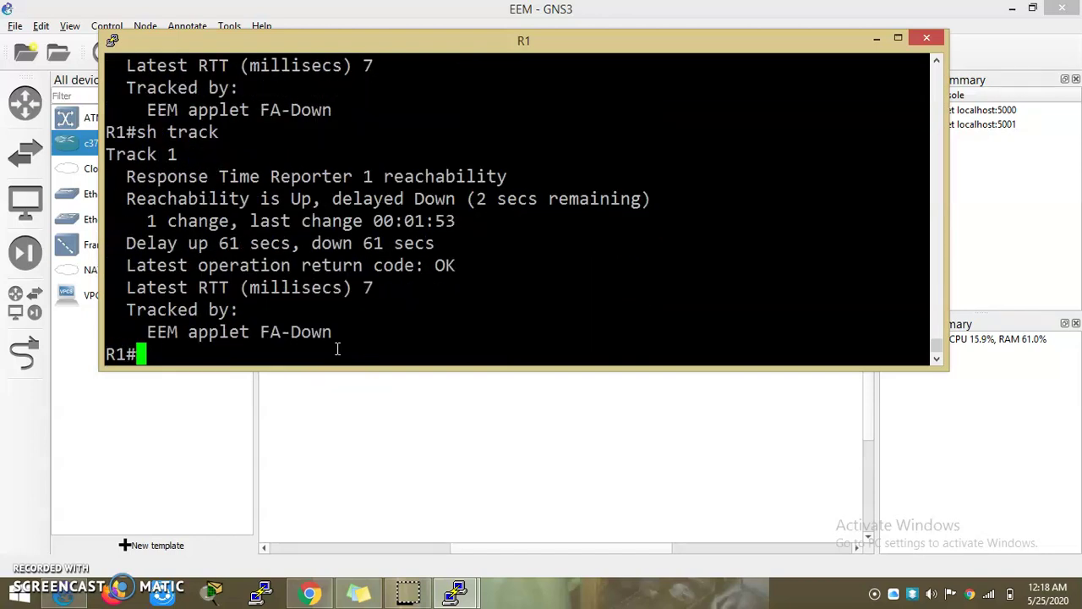
key(Up)
key(Return)
key(Up)
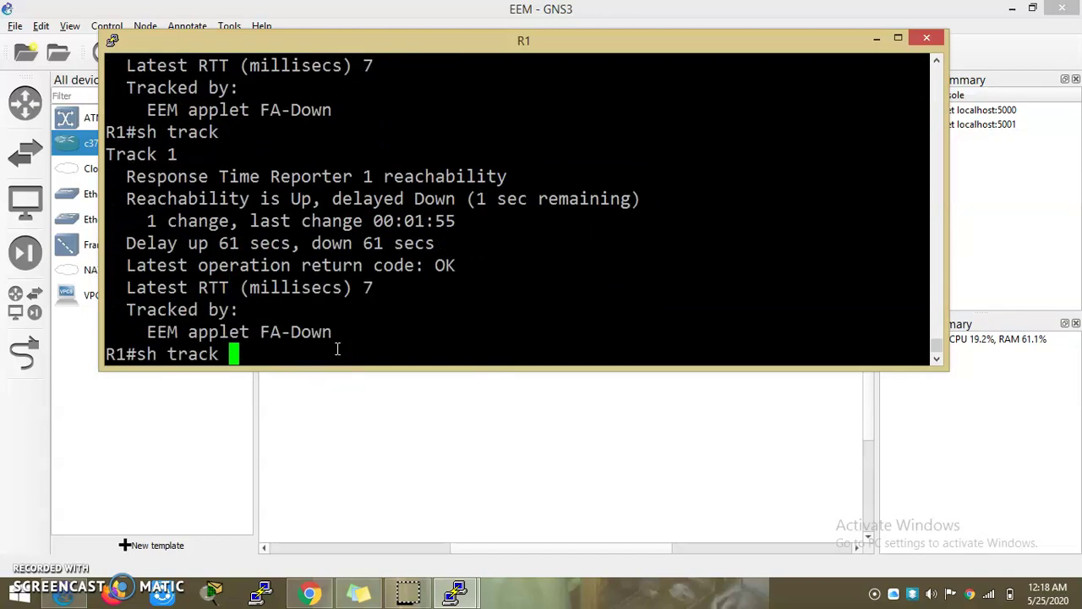
key(Return)
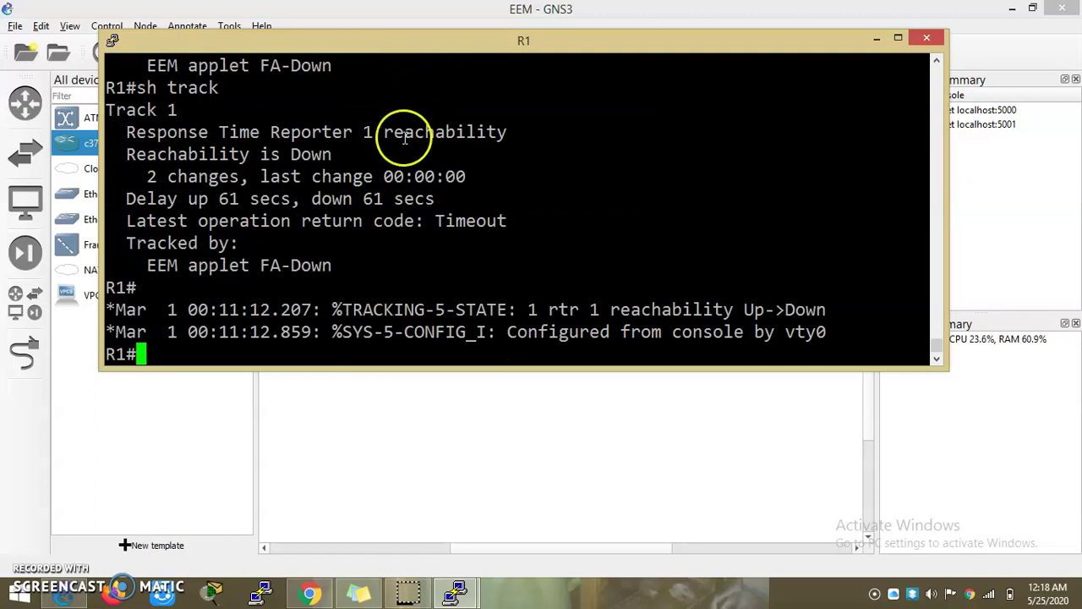
Highlight the reachability line of track 1 and the Serial0/0 line protocol log message for reading.
drag(357, 157, 149, 177)
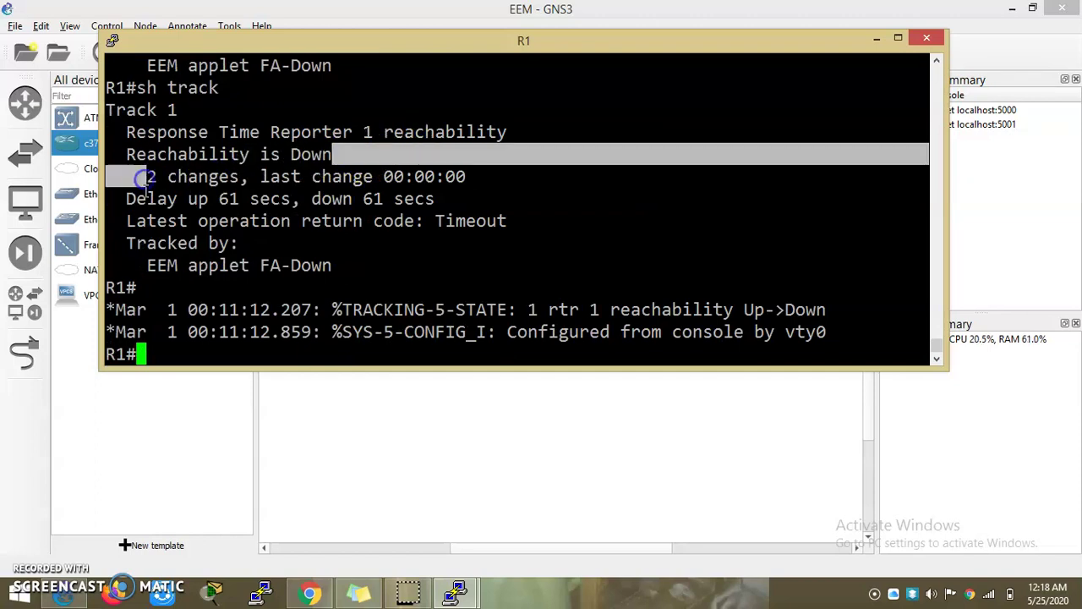
click(201, 351)
drag(296, 331, 119, 291)
click(328, 336)
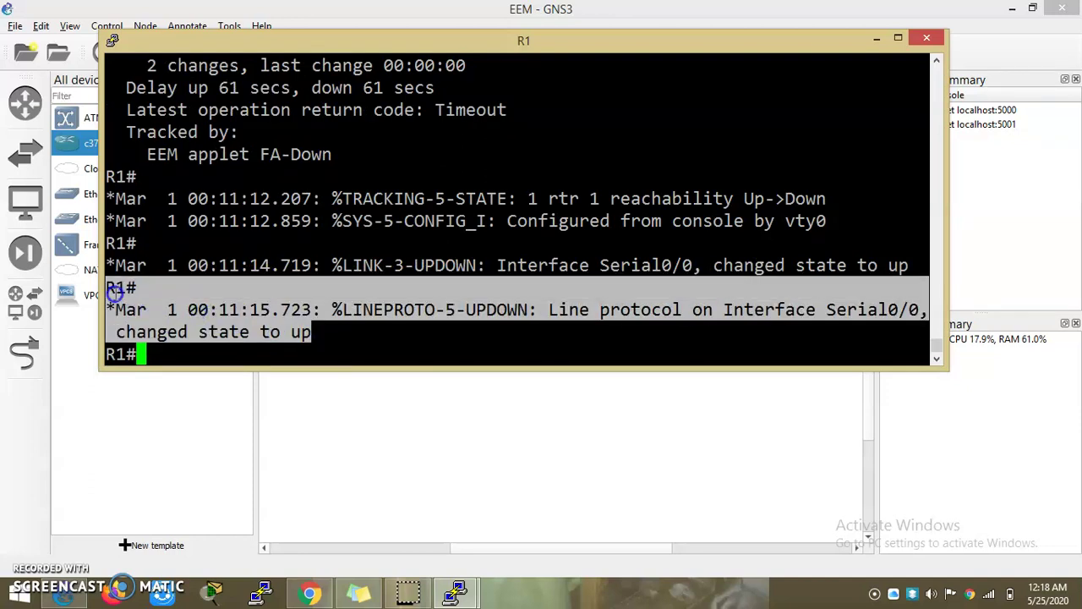
click(229, 358)
Run sh ip int brief on R1 and examine the Serial0/0 row.
key(Return)
key(Return)
key(Return)
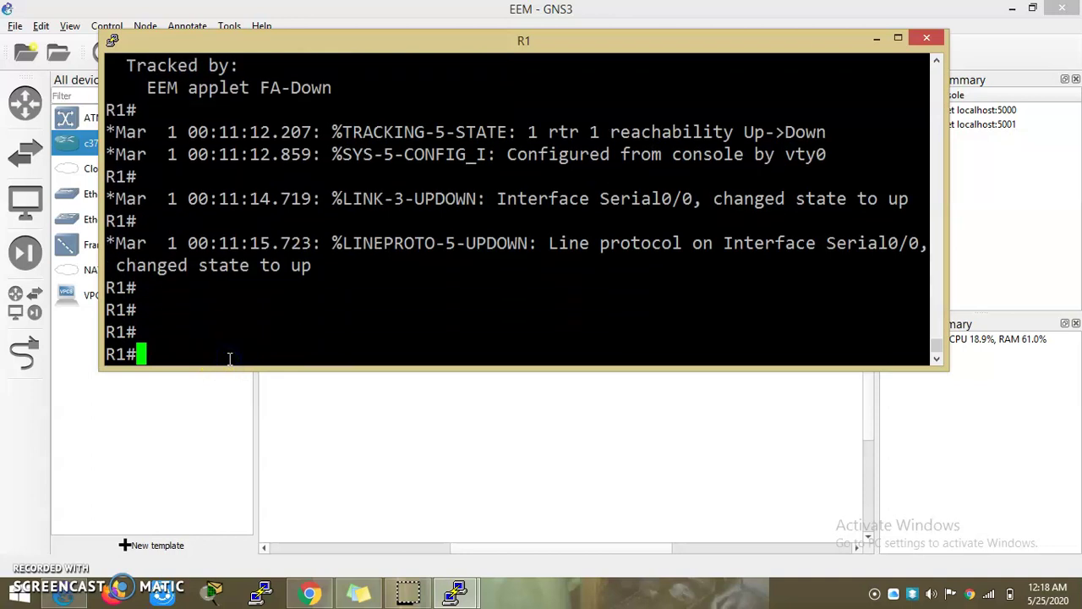
key(Return)
text(sh ip int b)
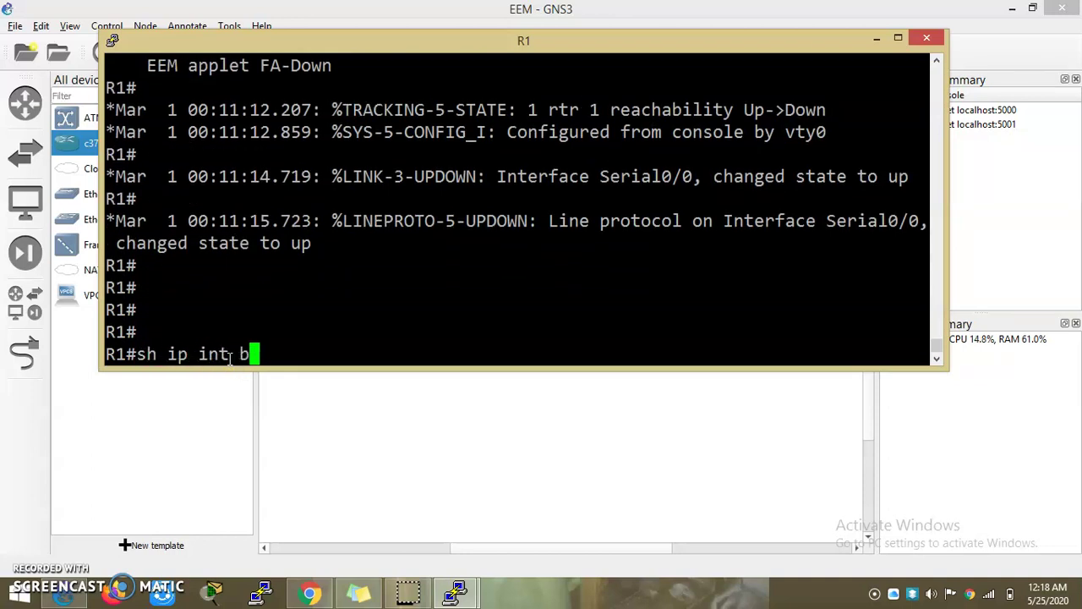
text(r)
key(Tab)
key(Return)
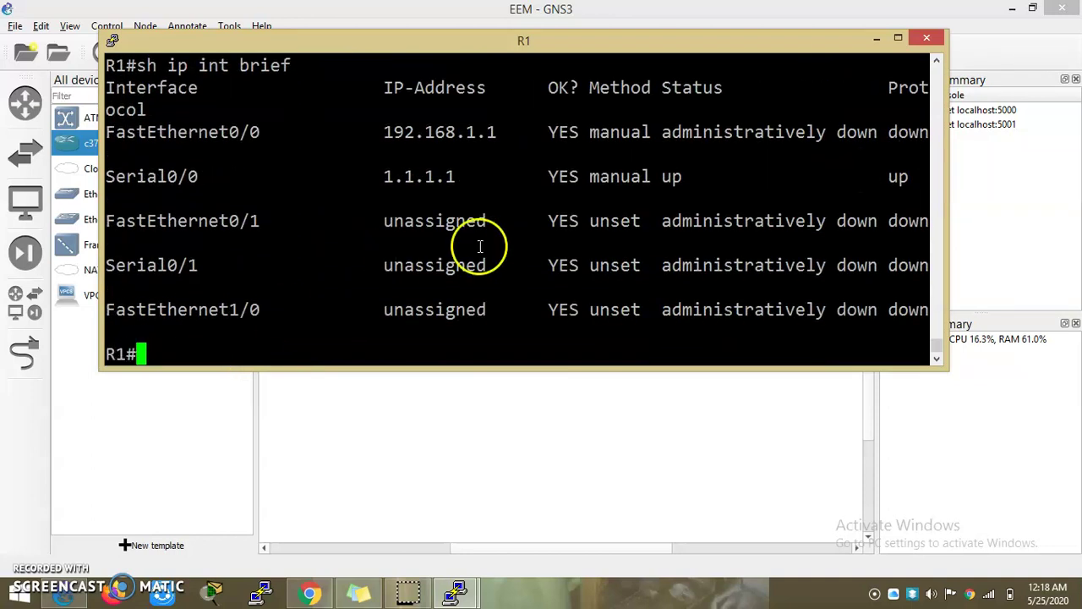
drag(689, 176, 110, 177)
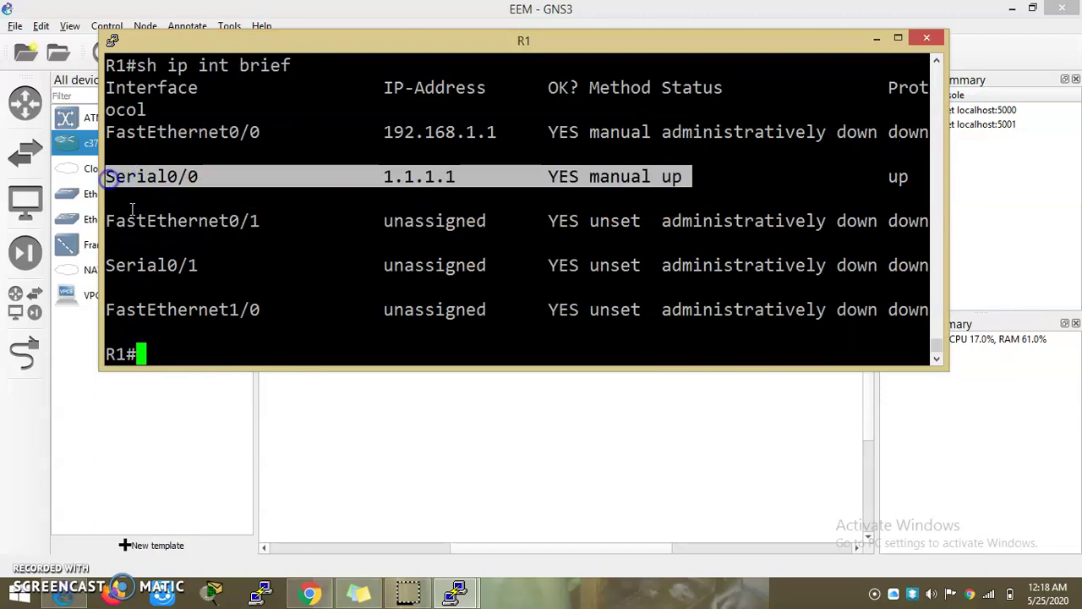
click(226, 309)
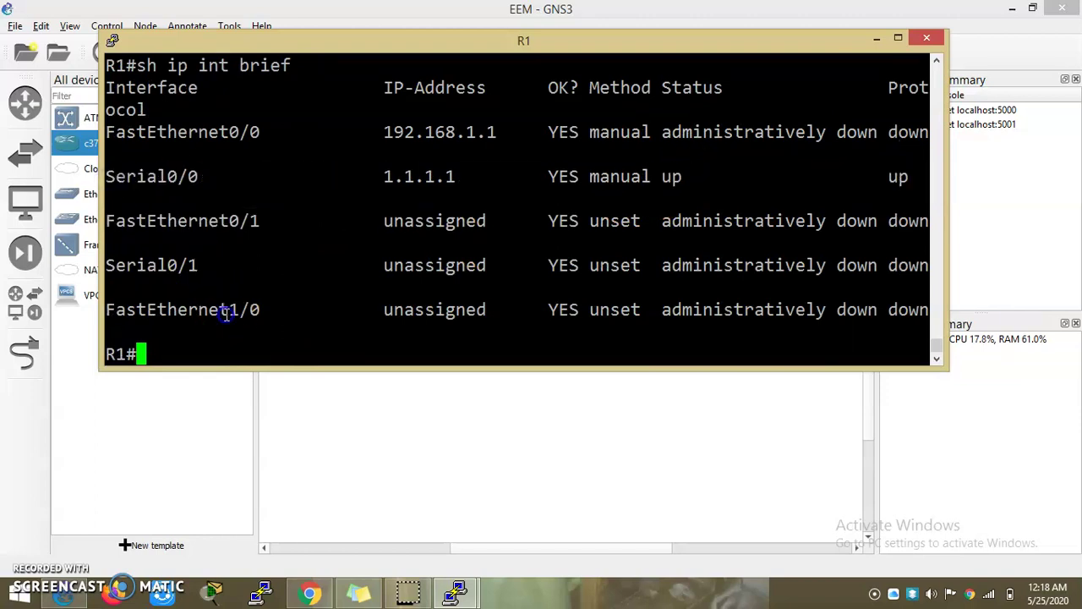
Maximize the R1 console window and try the command undebug down.
click(897, 39)
text(undobug down)
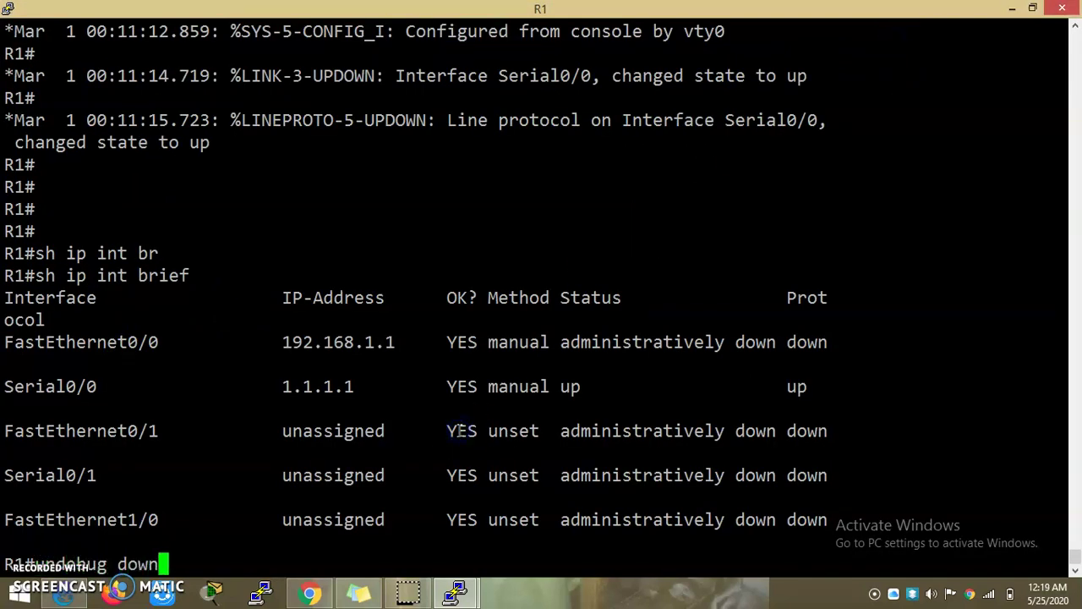
key(Return)
key(Return)
key(Return)
key(Return)
key(Return)
key(Return)
key(Return)
key(Return)
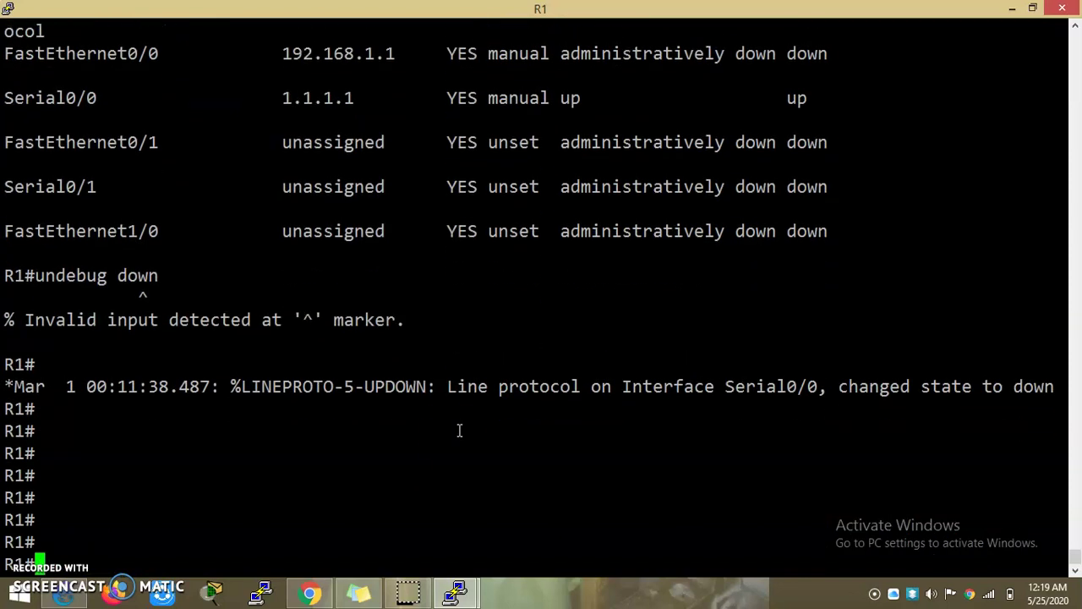
Enable interface fastEthernet 0/0 on R1 with no shutdown and return to privileged mode.
text(conf t)
key(Return)
text(int)
key(Tab)
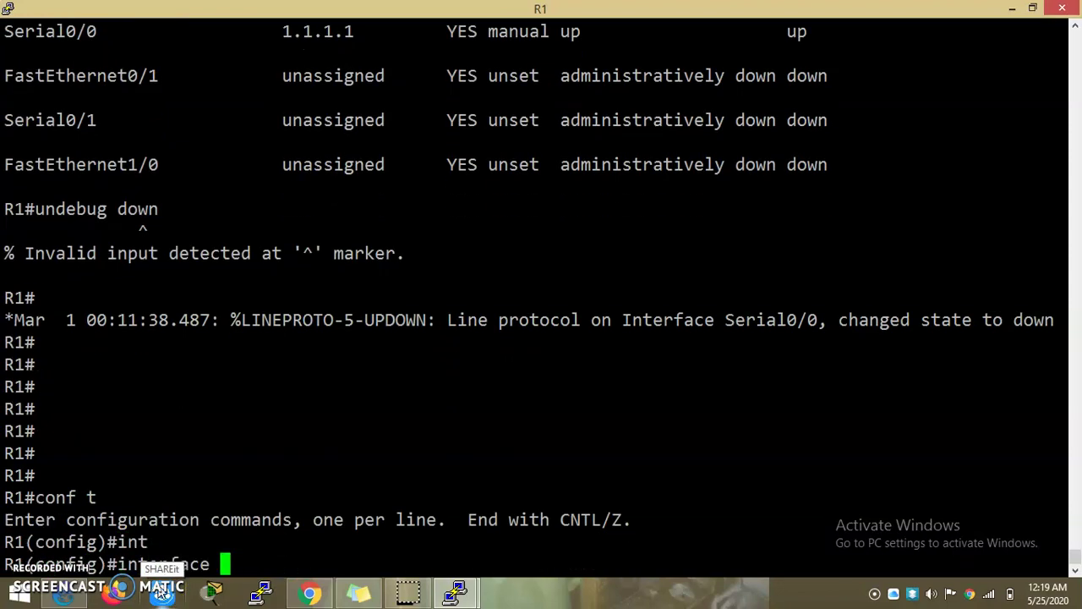
text(f)
key(Tab)
text(0/0)
key(Return)
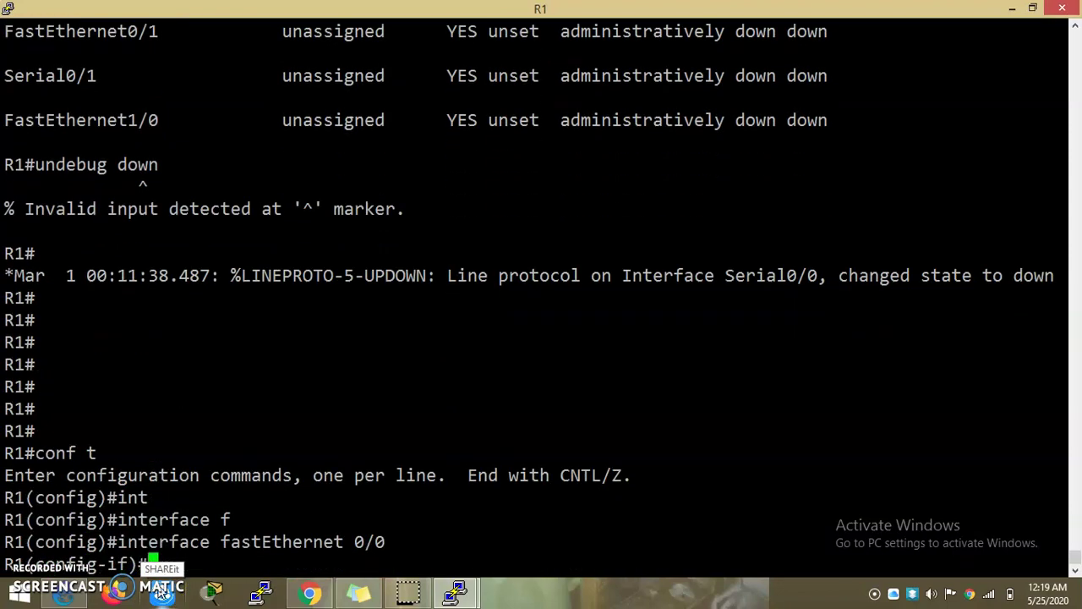
text(no shu)
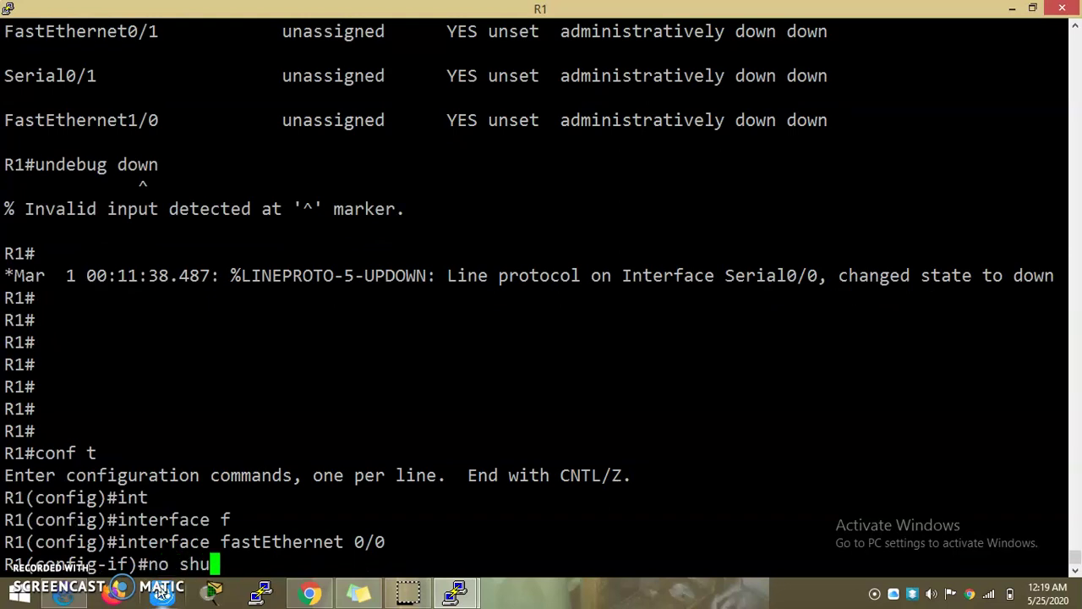
key(Tab)
key(Return)
key(Return)
key(Return)
key(ctrl+z)
key(Return)
key(Return)
Run sh ip int brief on R1 to check the status of FastEthernet0/0 and Serial0/0 again.
text(s)
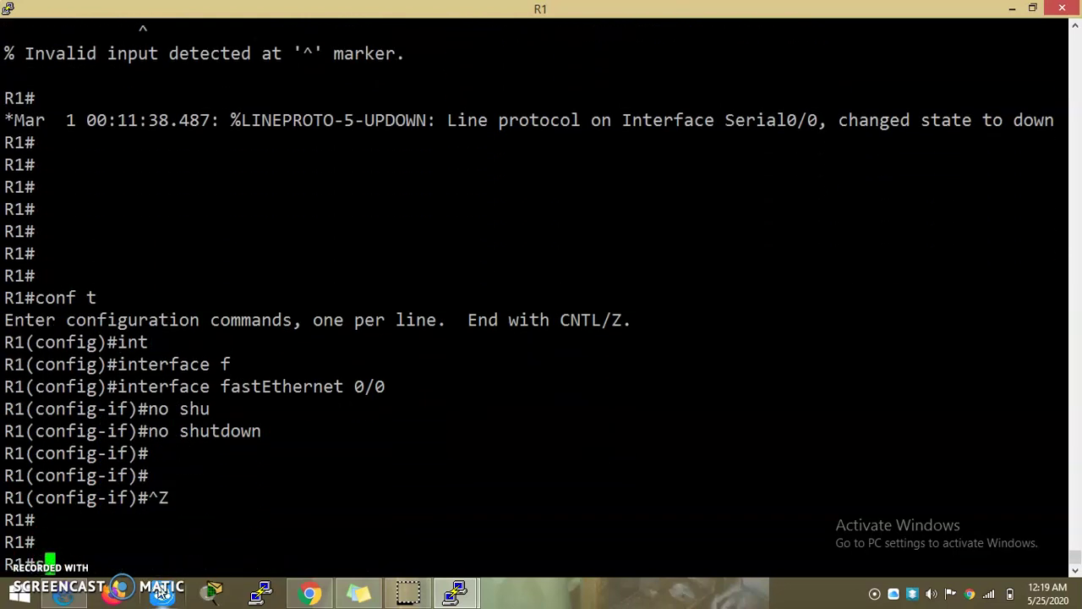
text(h inint br)
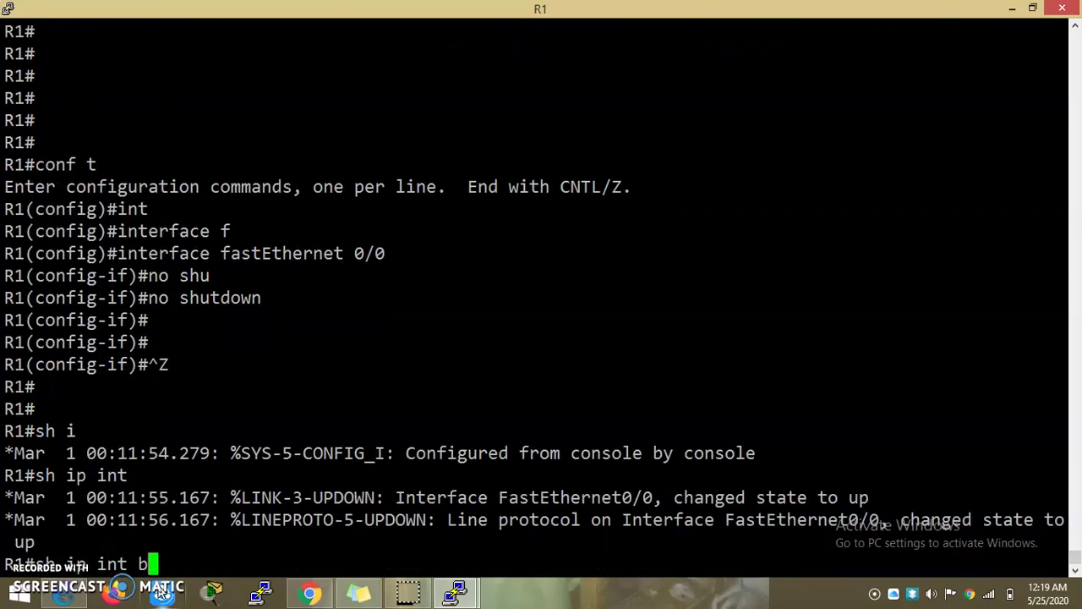
key(Tab)
key(Return)
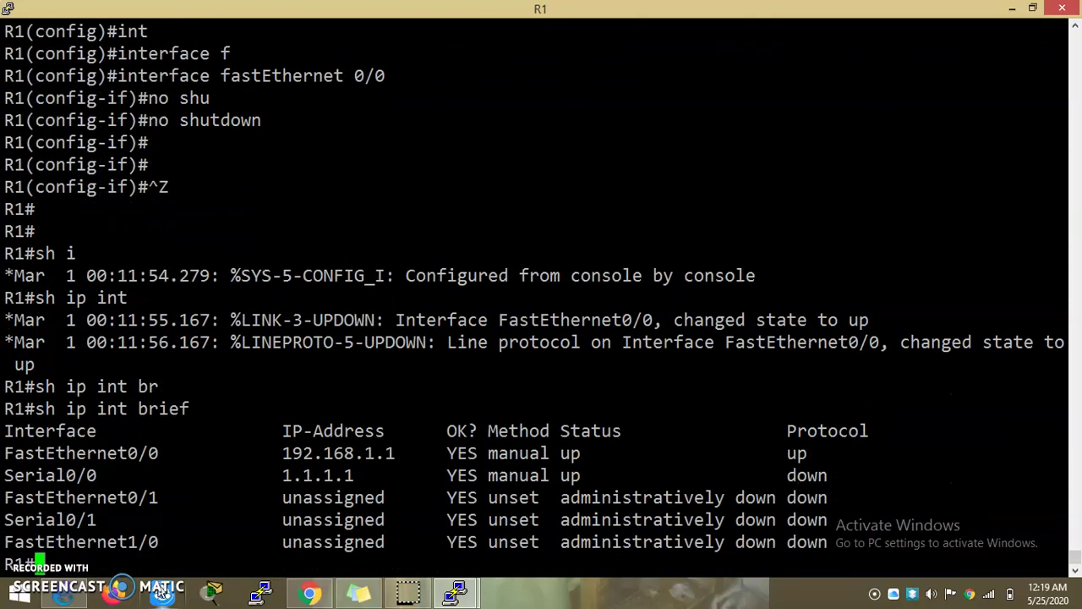
click(405, 475)
click(84, 475)
Enter global configuration mode on R1 with conf t.
key(Return)
key(Return)
key(Return)
key(Return)
text(conf t)
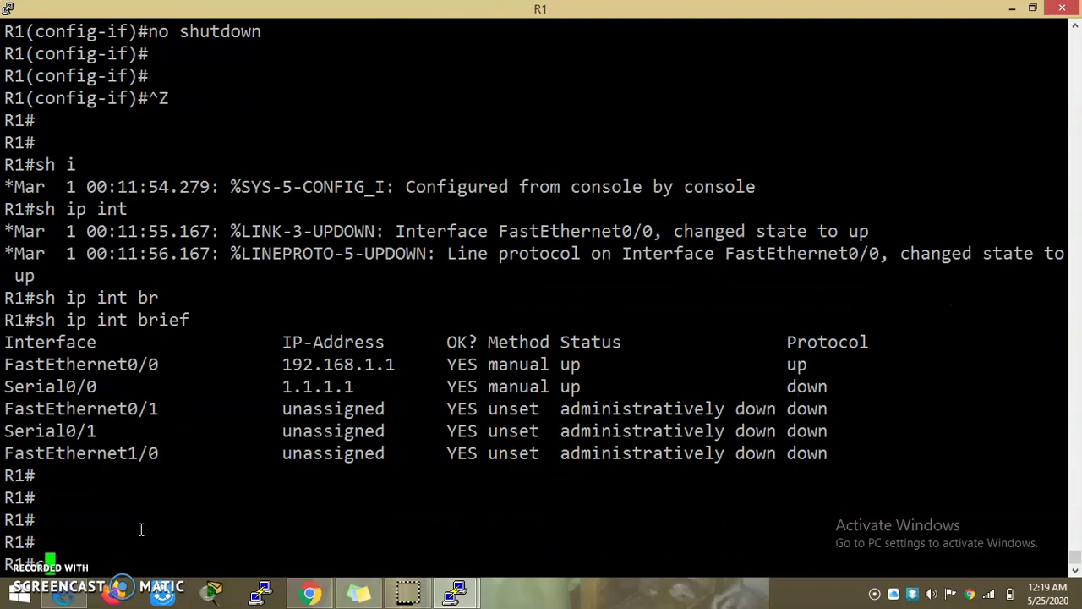
key(Return)
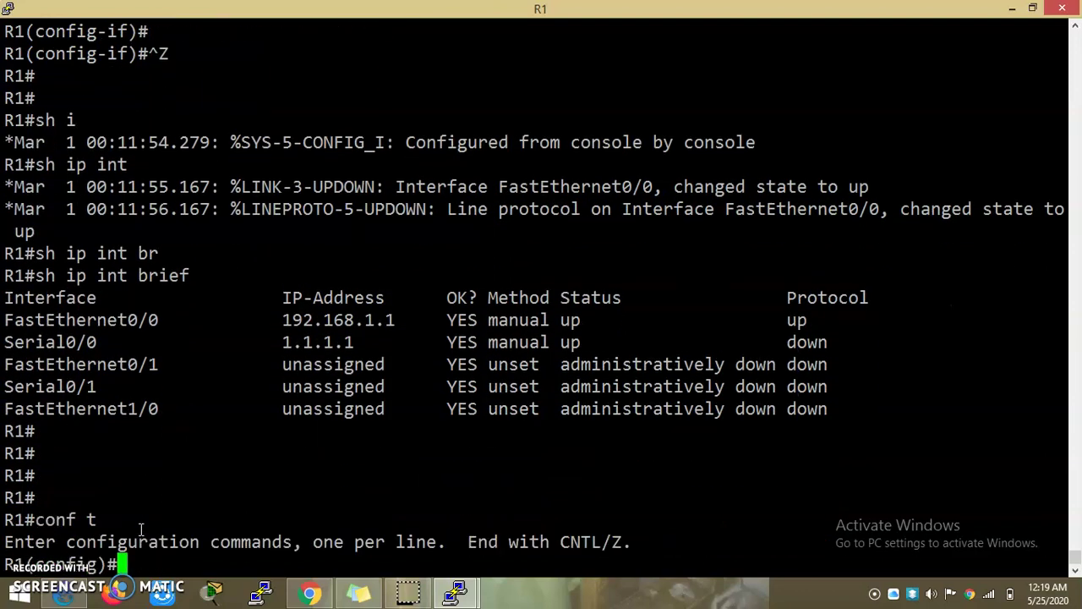
text(int)
key(Tab)
key(BackSpace)
key(BackSpace)
key(BackSpace)
key(BackSpace)
key(BackSpace)
key(BackSpace)
key(BackSpace)
key(BackSpace)
key(BackSpace)
key(BackSpace)
Create the event manager applet FA-UP on R1 and enter its applet configuration mode.
text(eve)
key(Tab)
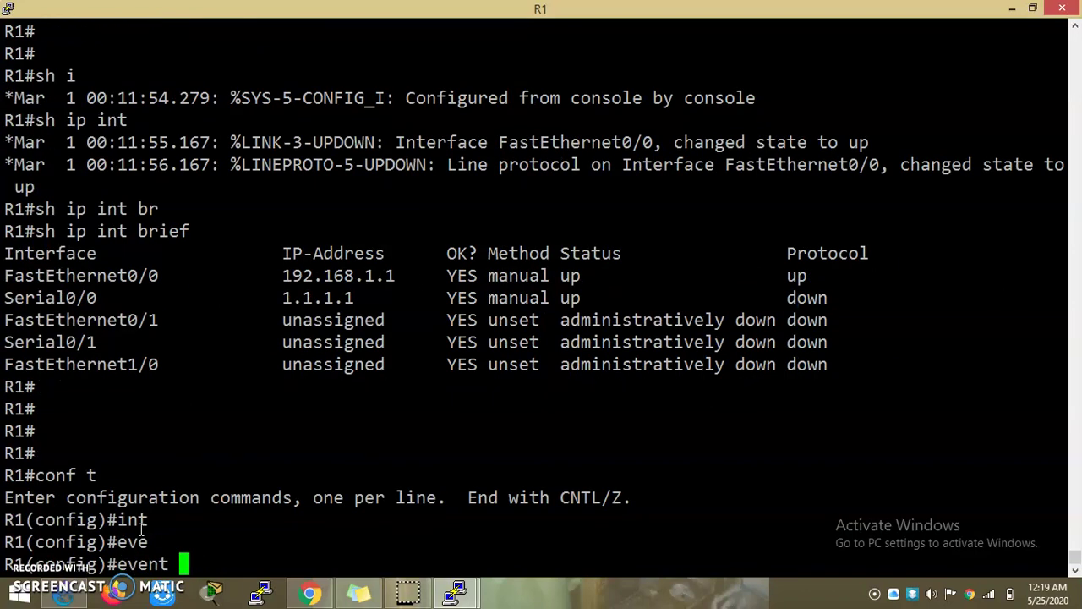
text(man)
key(Tab)
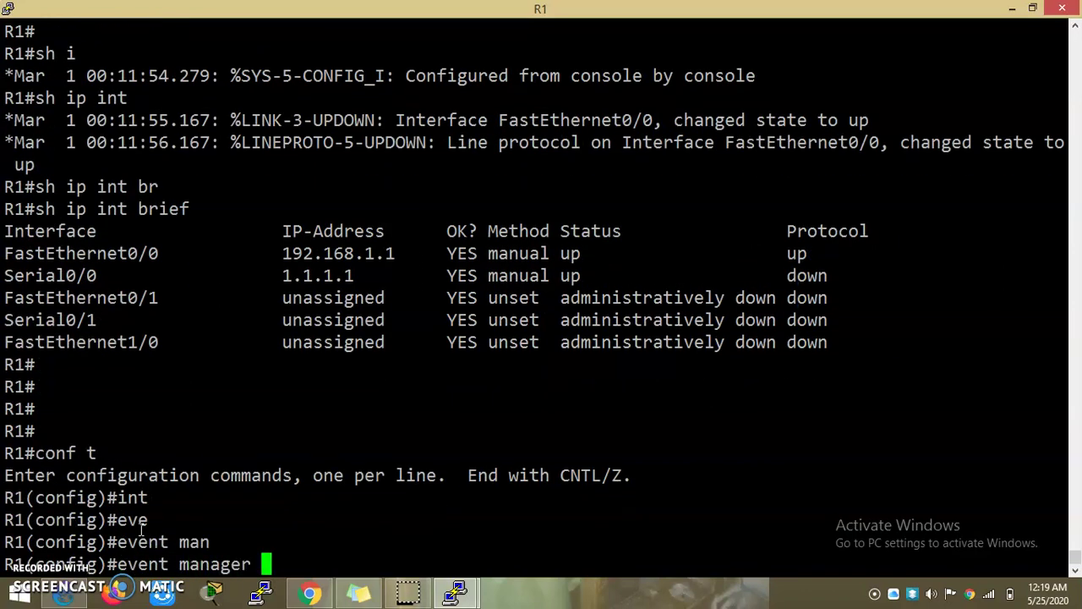
text(appl)
key(Tab)
text(FA)
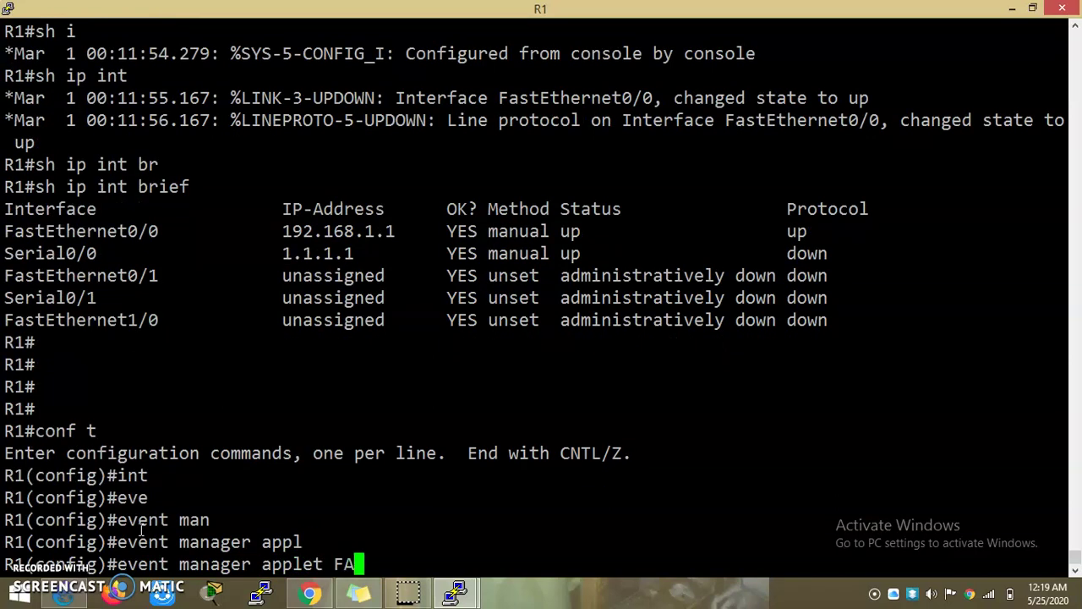
text(-UP)
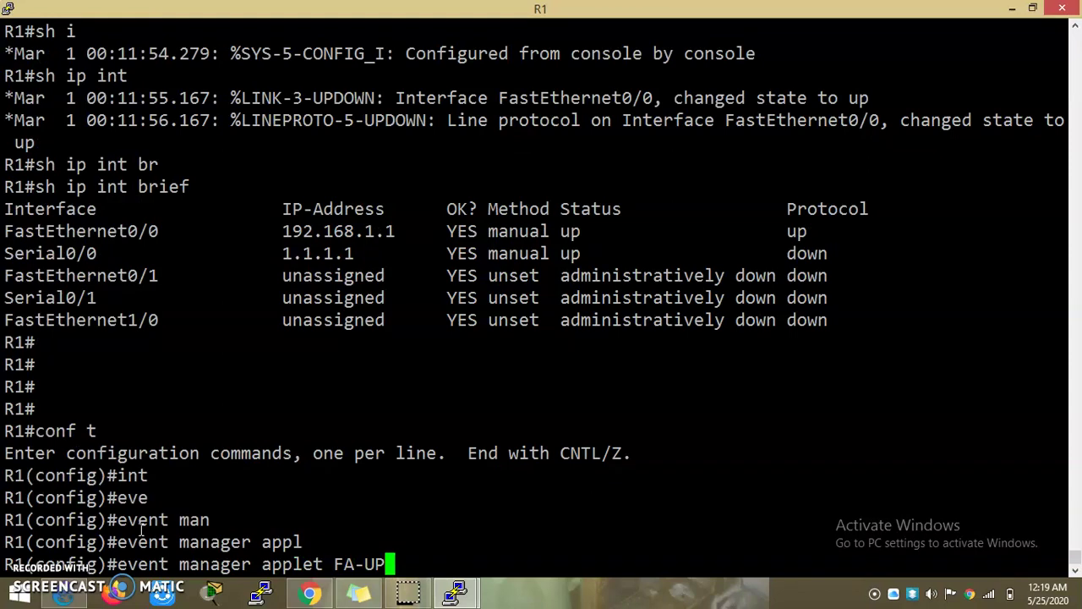
key(Return)
key(Return)
key(Return)
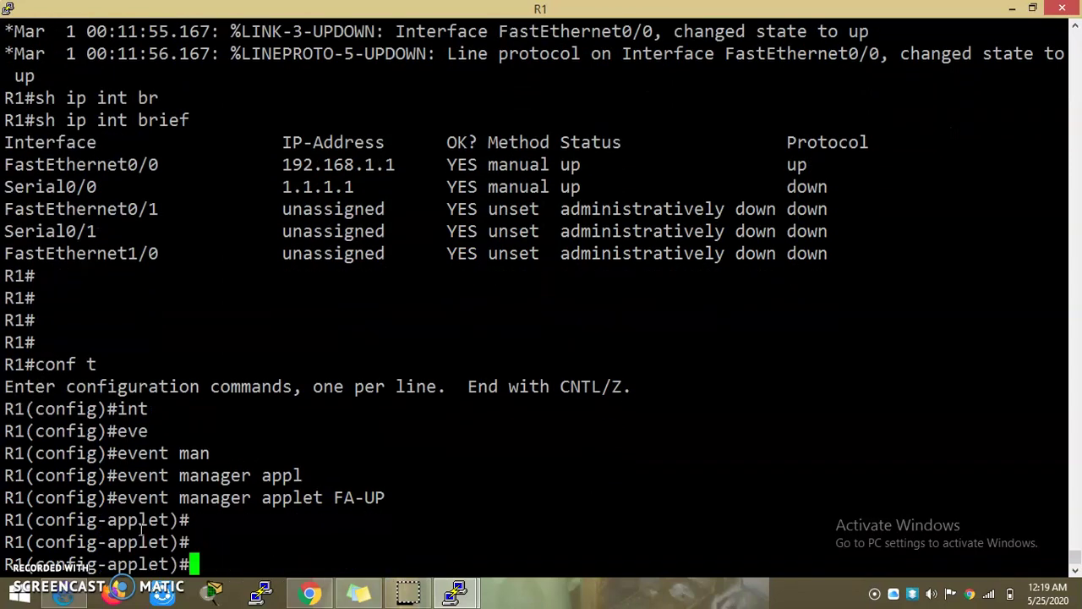
Try to set the FA-UP applet's trigger with the command event track 1 up.
text(eve)
key(Tab)
text(1)
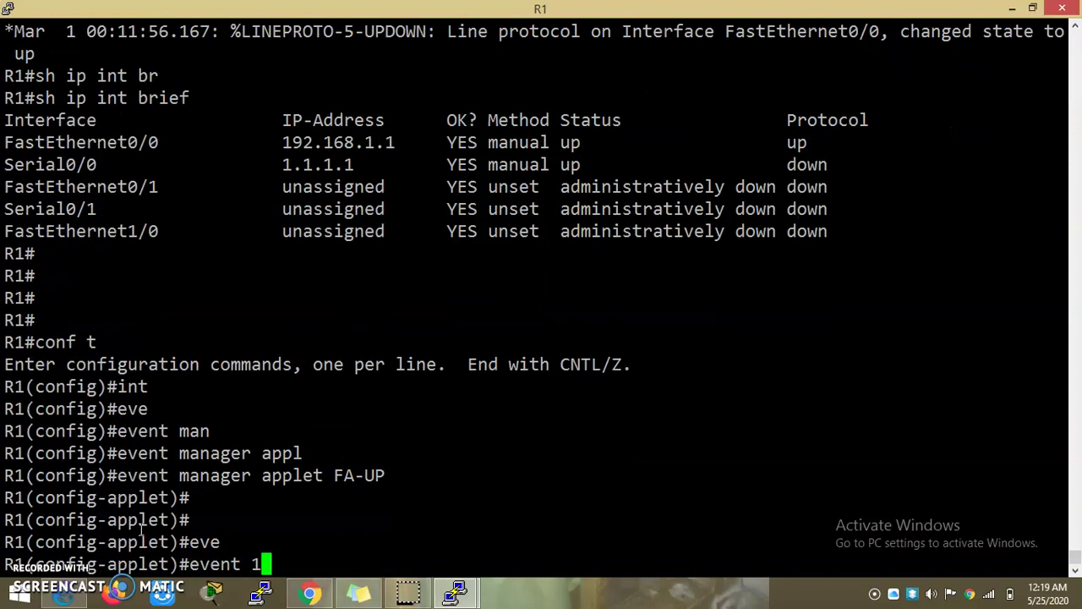
text( tr)
key(Tab)
key(BackSpace)
key(BackSpace)
key(BackSpace)
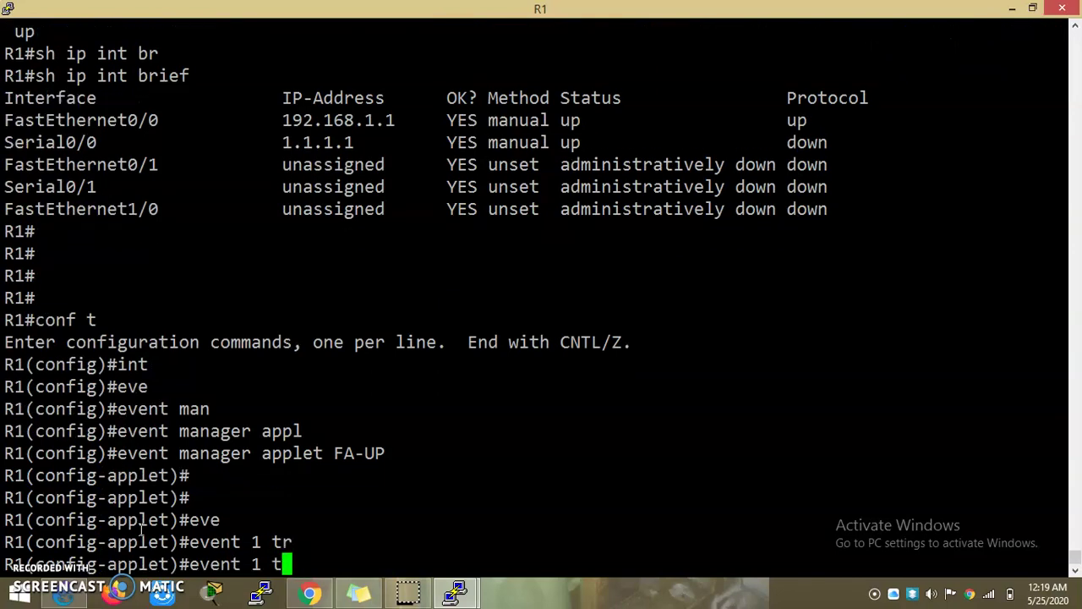
key(BackSpace)
text(tr)
key(Tab)
text(1 )
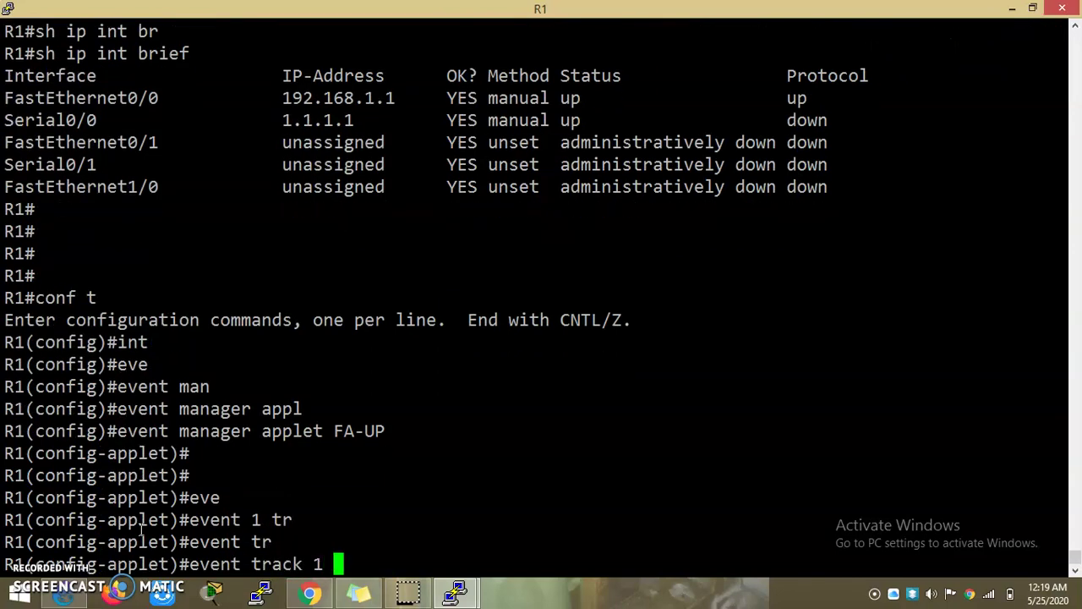
text(up)
key(Return)
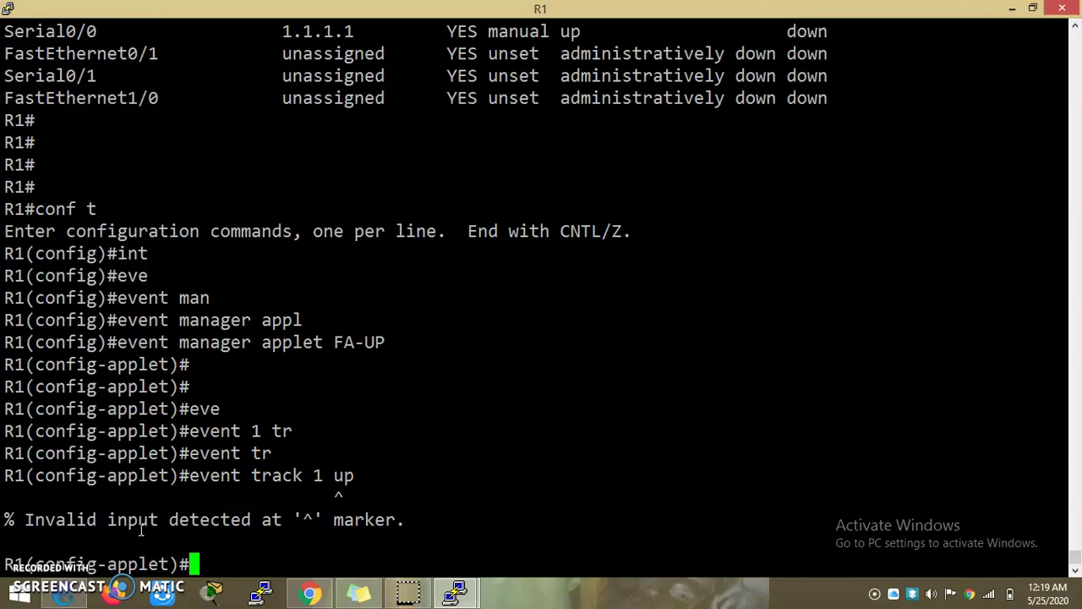
Set the FA-UP applet's trigger with event track 1 state up.
key(Up)
key(BackSpace)
key(BackSpace)
text(stat)
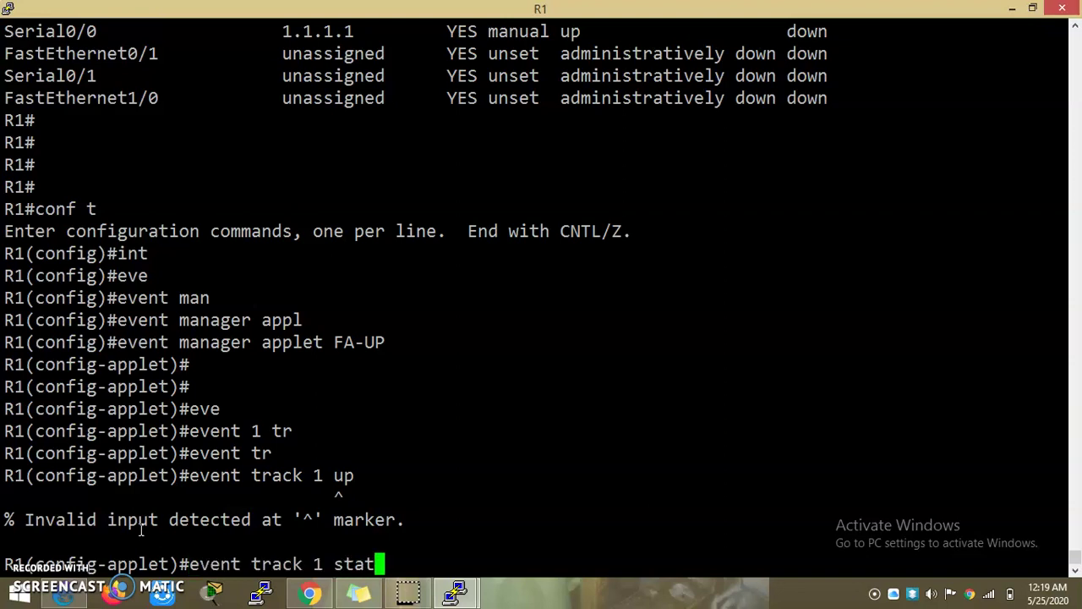
key(Tab)
text(up)
key(Return)
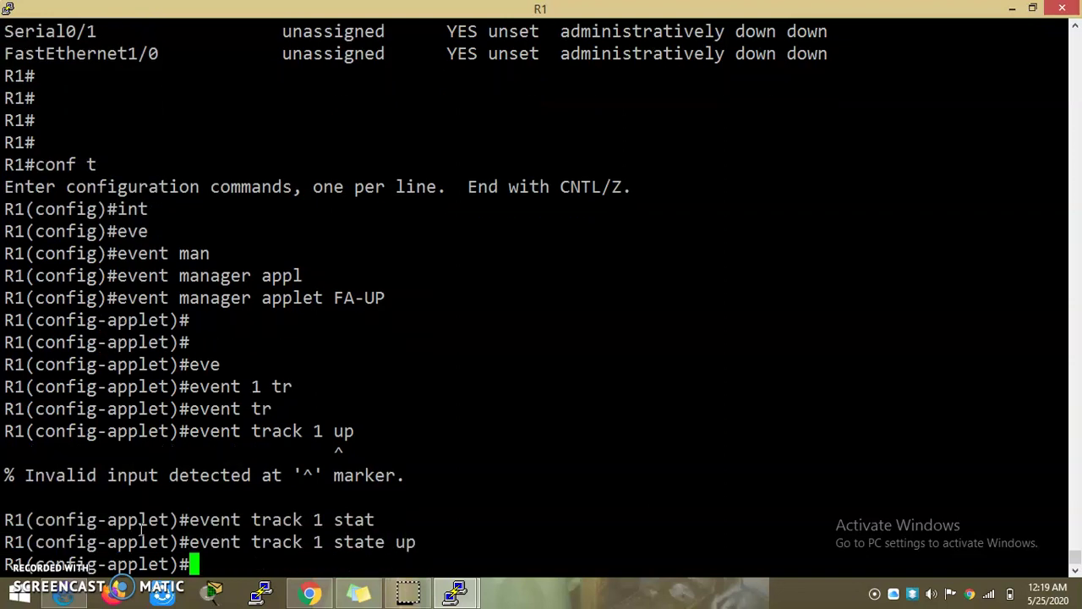
key(Return)
key(Return)
key(Return)
key(Return)
key(Return)
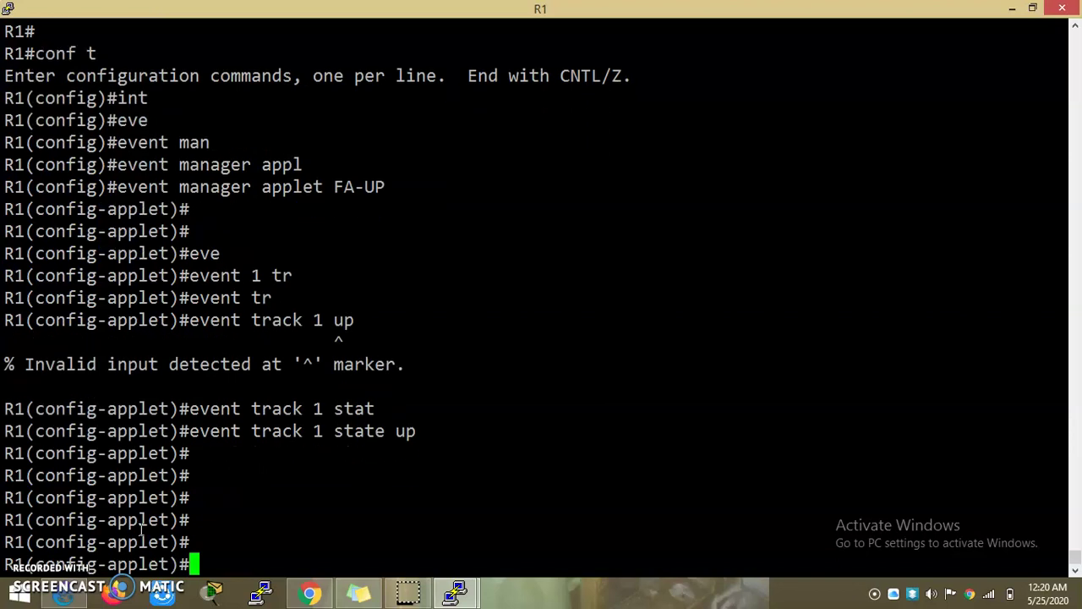
Begin an action 1.0 entry for the applet and list the action types available for it.
text(act)
key(Tab)
text(1.0 c)
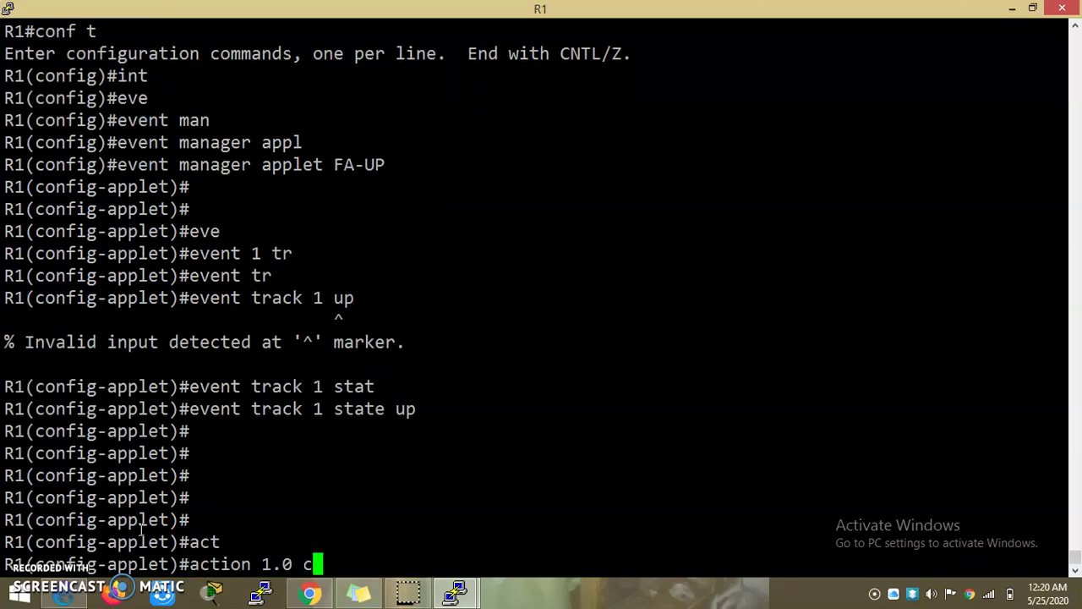
text(omm)
key(Tab)
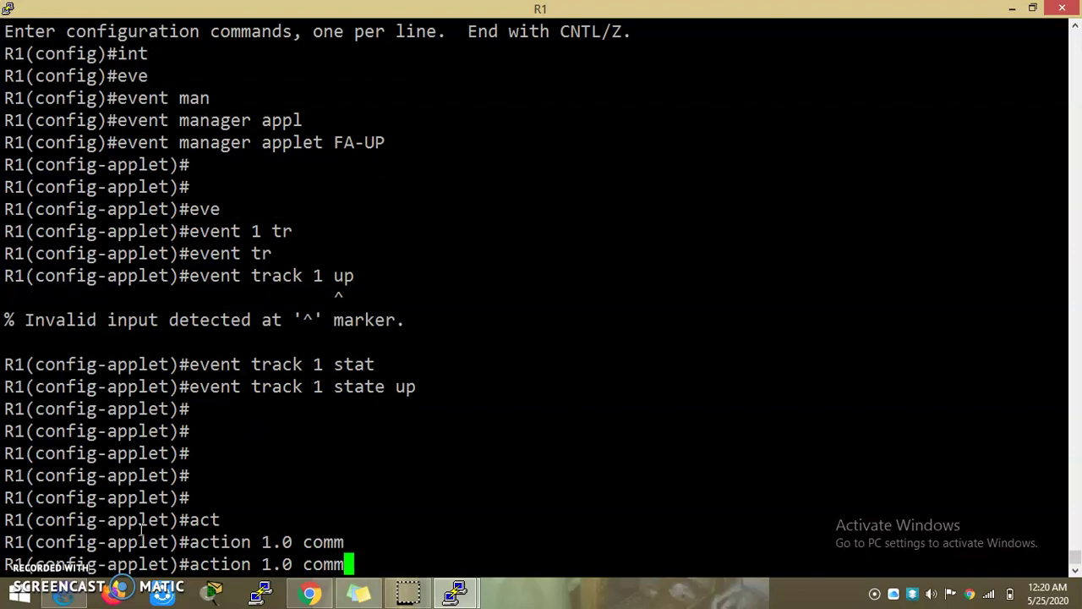
text(a)
key(Tab)
key(BackSpace)
key(BackSpace)
key(BackSpace)
key(BackSpace)
key(BackSpace)
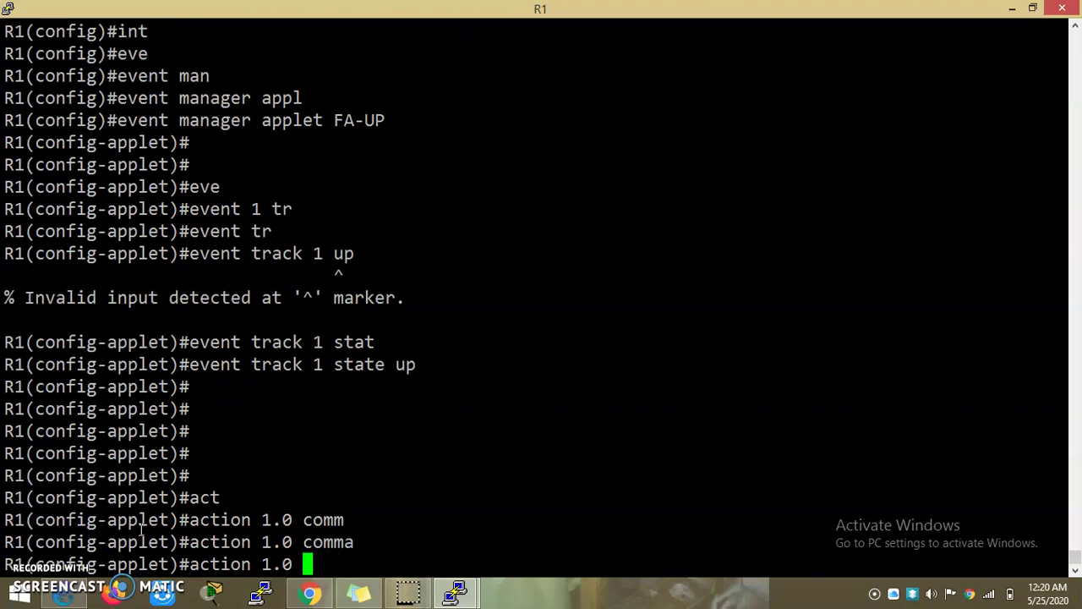
text(?)
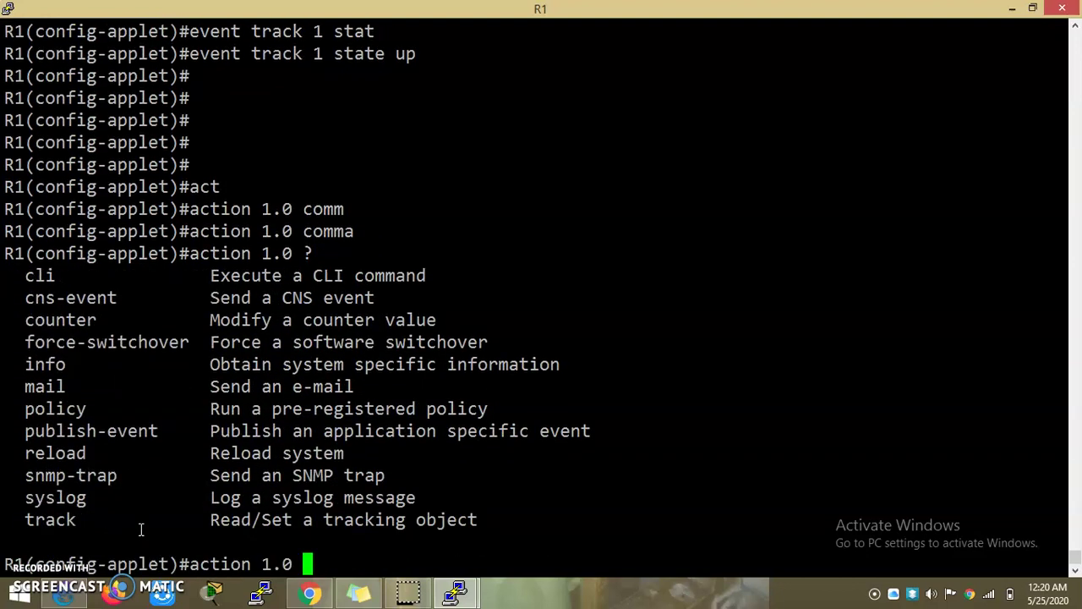
Complete action 1.0 of the FA-UP applet as cli command "enable".
text(cli)
key(Tab)
text(comm)
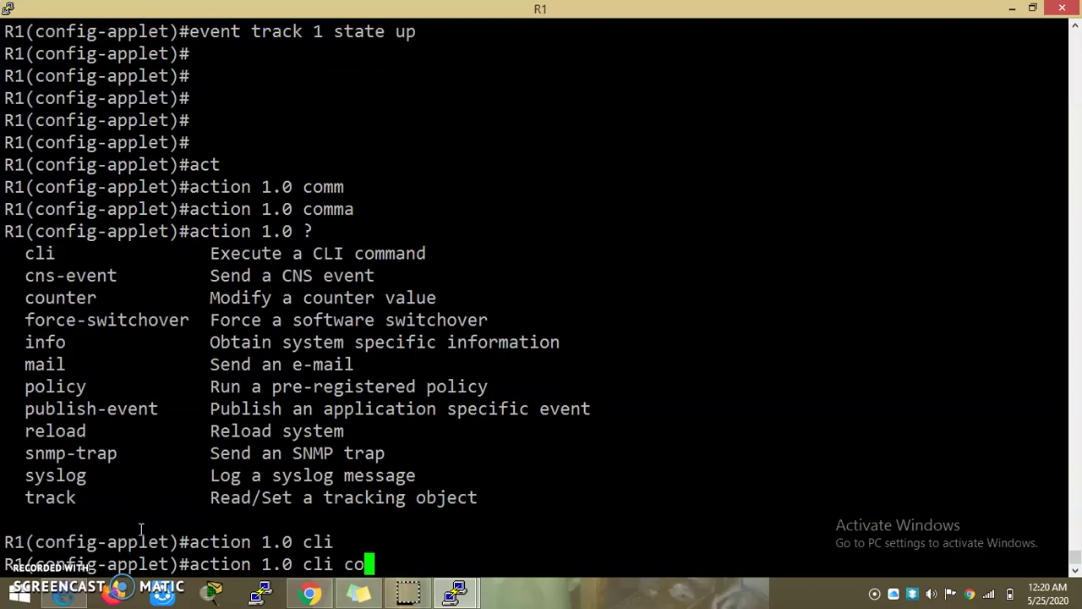
key(Tab)
text("ena)
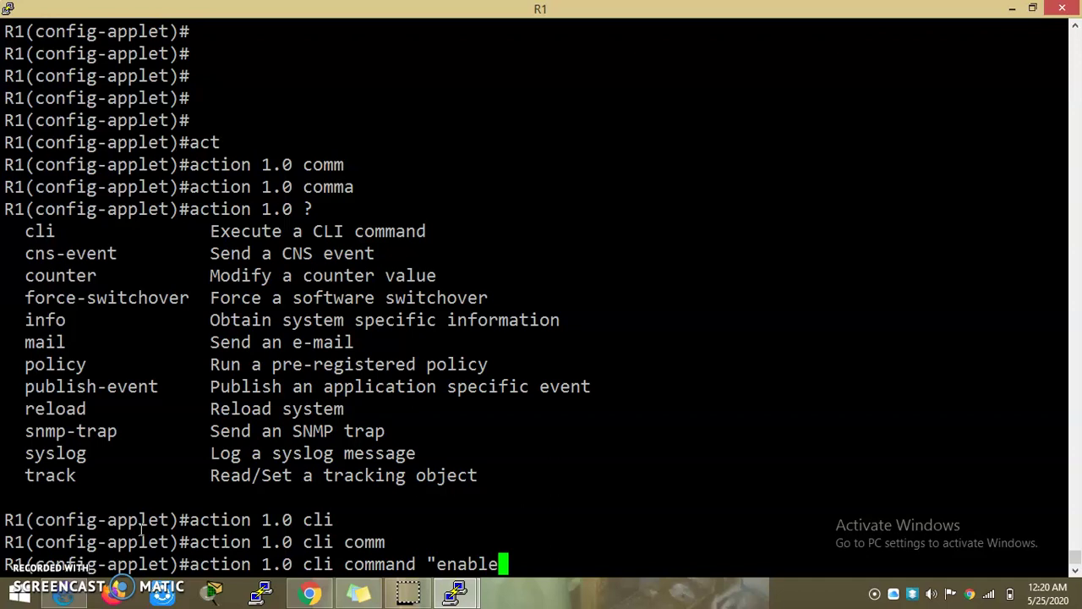
text(ble")
key(Return)
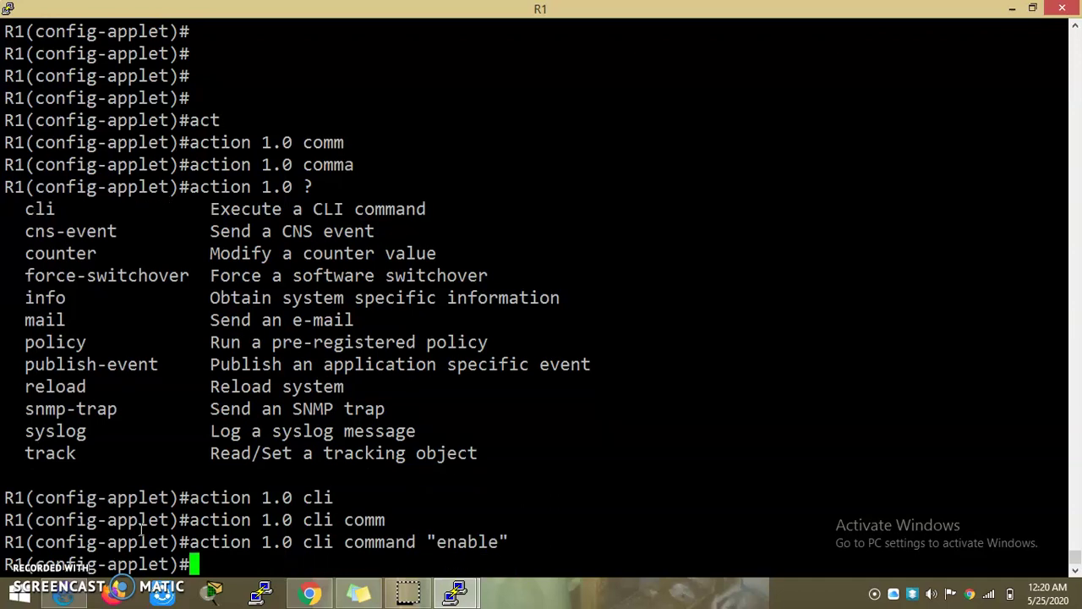
Add action 2.0 to the FA-UP applet as cli command "conf t", reusing the action 1.0 line.
key(Up)
key(Left)
key(Left)
key(Left)
key(Left)
key(Left)
key(Left)
key(Left)
key(Left)
key(Left)
key(Left)
key(Left)
key(Left)
key(Left)
key(Left)
key(Left)
key(Left)
key(Left)
key(Left)
key(Left)
key(Left)
key(Left)
key(Left)
key(Left)
key(BackSpace)
text(2)
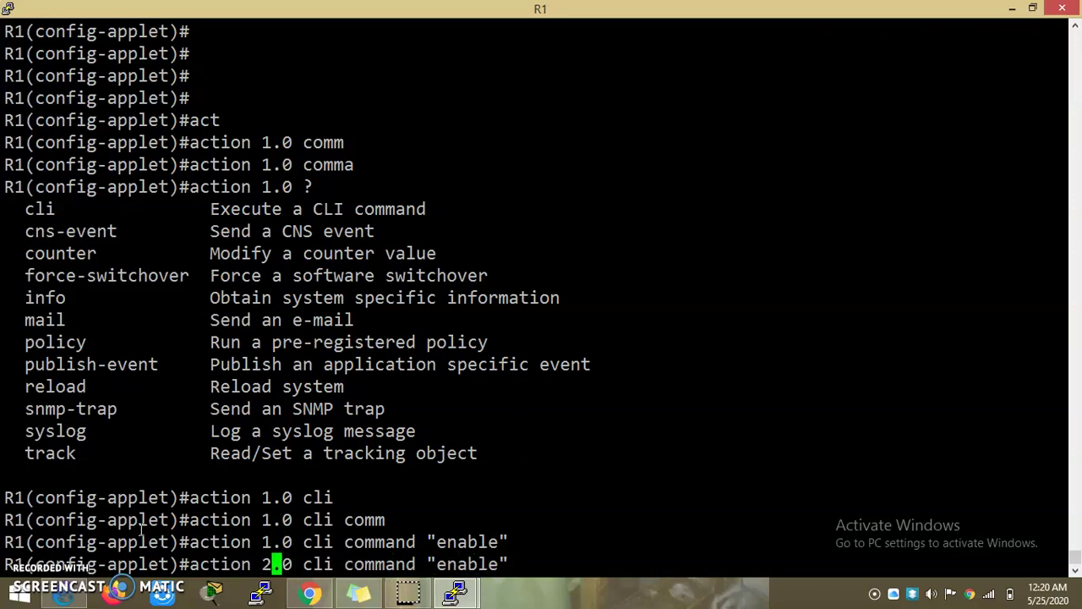
key(Right)
key(Right)
key(Right)
key(Right)
key(Right)
key(Right)
key(Right)
key(Right)
key(Right)
key(Right)
key(Right)
key(Right)
key(Right)
key(Right)
key(Right)
key(Right)
key(Right)
key(Right)
key(Right)
key(Right)
key(BackSpace)
key(BackSpace)
key(BackSpace)
text(conf)
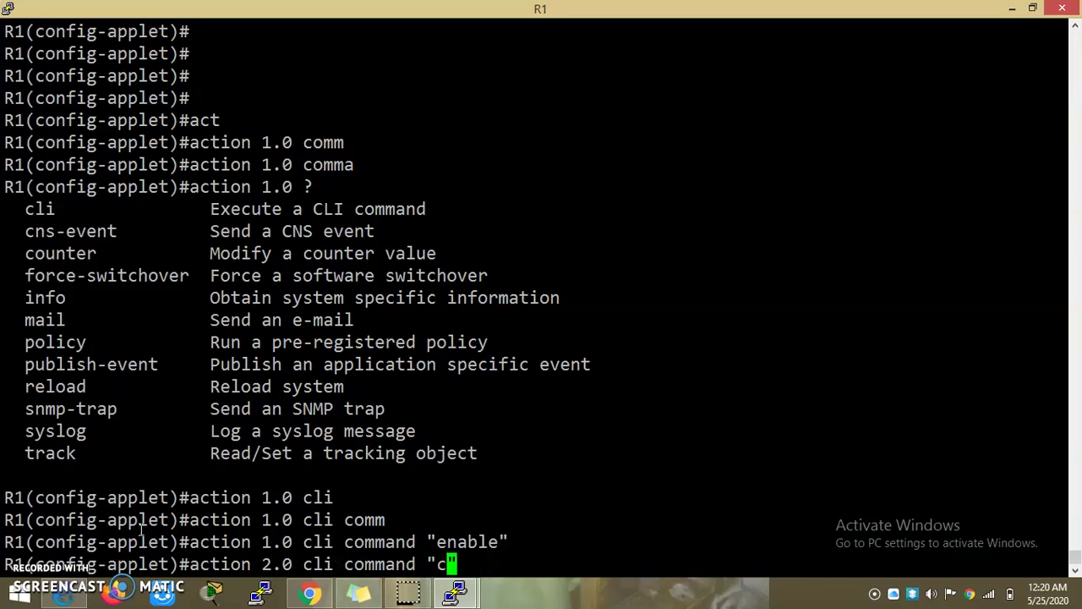
key(Return)
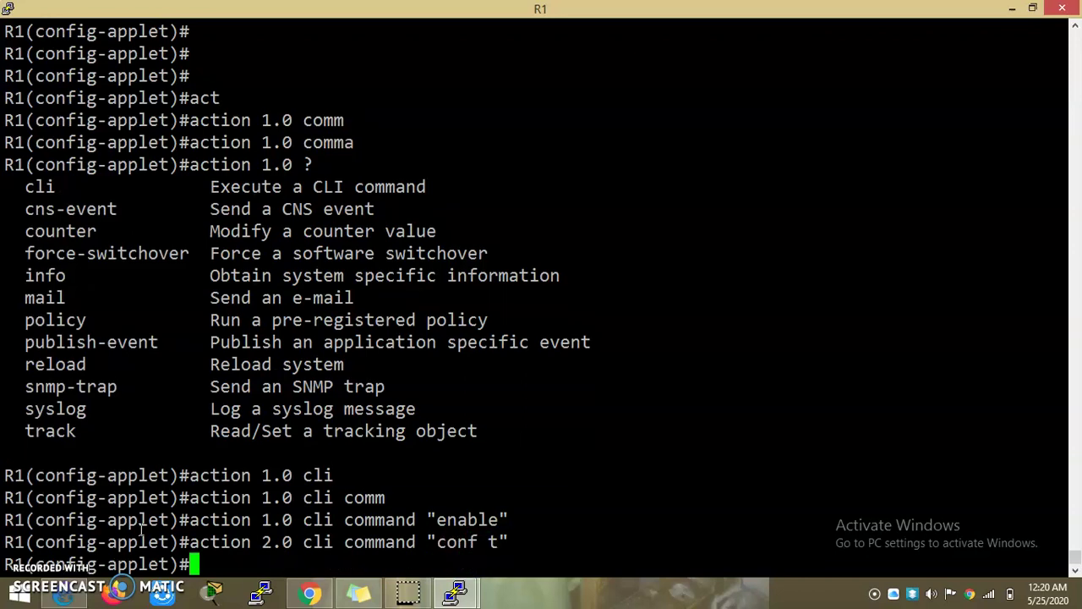
Add action 3.0 to the FA-UP applet as cli command "conf t", reusing the action 2.0 line.
key(Up)
key(Left)
key(Left)
key(Left)
key(Left)
key(Left)
key(Left)
key(Left)
key(Left)
key(Left)
key(Left)
key(Left)
key(Left)
key(Left)
key(Left)
key(Left)
key(Left)
key(Left)
key(Left)
key(Left)
key(Left)
key(Delete)
text(3)
key(Return)
Set action 3.0 of the FA-UP applet to cli command "serial0/0", reusing the previous action line.
key(Up)
key(Left)
key(Left)
key(Left)
key(Left)
key(Left)
key(Left)
key(Left)
key(Left)
key(Left)
key(Left)
key(Left)
key(Left)
key(Left)
key(Left)
key(Left)
key(Left)
key(Left)
key(Left)
key(Left)
key(Left)
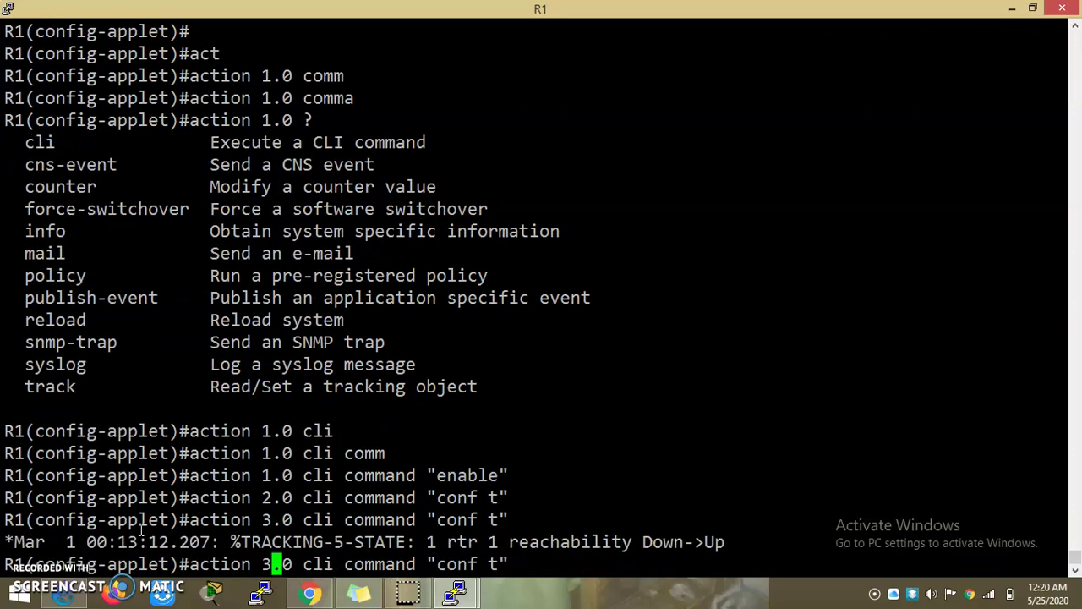
key(Right)
key(Right)
key(Right)
key(Right)
key(Right)
key(Right)
key(Right)
key(Right)
key(Right)
key(Right)
key(Right)
key(Right)
key(Right)
key(Right)
key(Right)
key(Right)
key(Right)
key(Right)
key(Right)
key(Right)
key(Right)
key(Right)
key(Right)
key(BackSpace)
key(BackSpace)
key(BackSpace)
key(BackSpace)
key(BackSpace)
key(BackSpace)
key(BackSpace)
text(serial0/0)
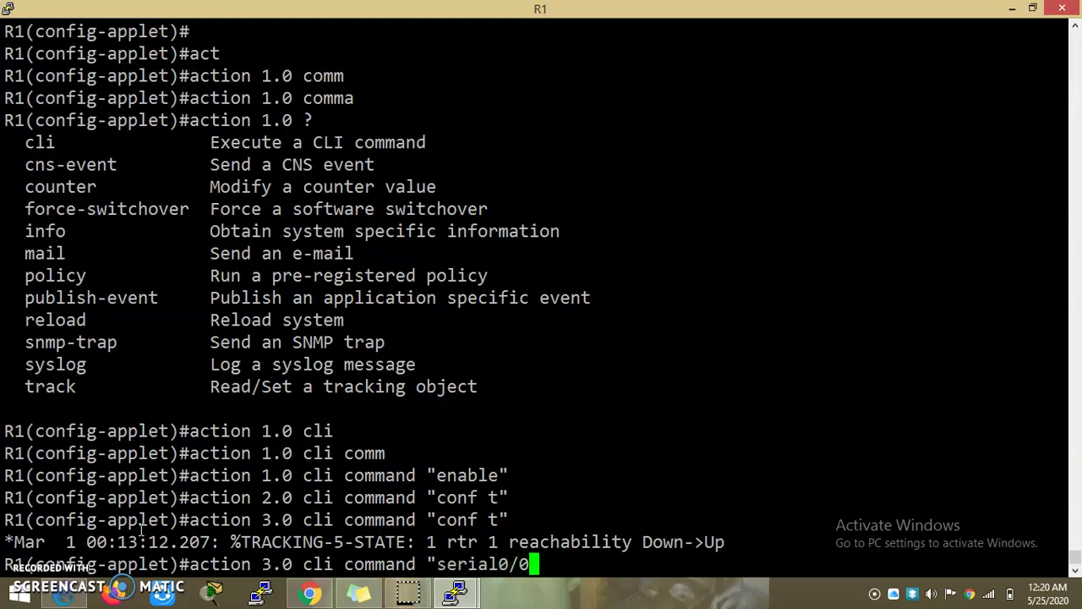
text(")
key(Return)
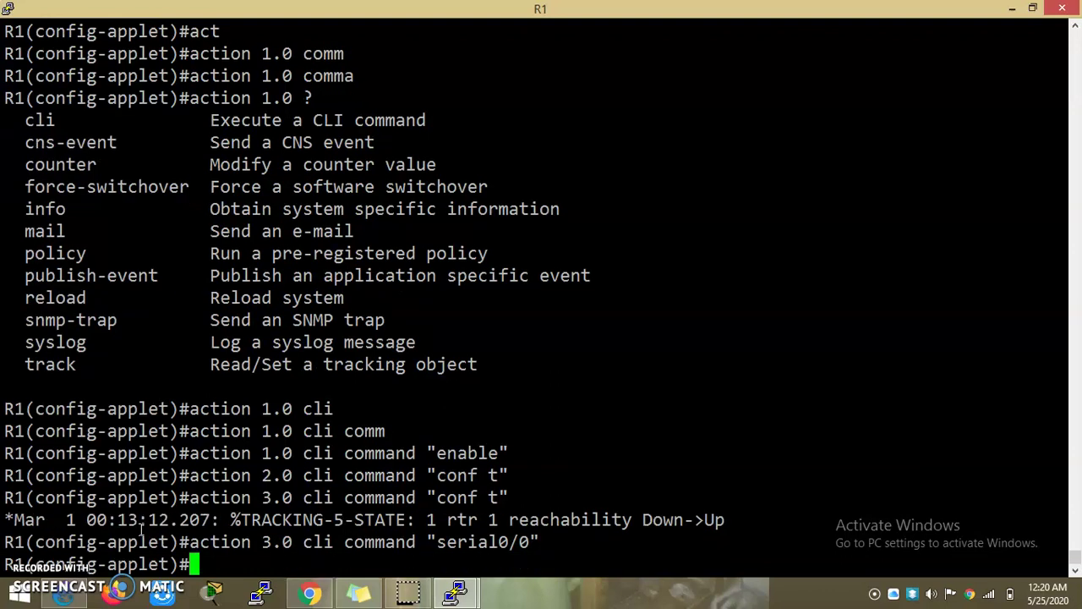
Add action 4.0 to the FA-UP applet as cli command "shut" and leave configuration mode.
key(Up)
key(Left)
key(Left)
key(Left)
key(Left)
key(Left)
key(Left)
key(Left)
key(Left)
key(Left)
key(Left)
key(Left)
key(Left)
key(Left)
key(Left)
key(Left)
key(Left)
key(Left)
key(Left)
key(Left)
key(Left)
key(Left)
key(Left)
key(BackSpace)
text(4)
key(Right)
key(Right)
key(Right)
key(Right)
key(Right)
key(Right)
key(Right)
key(Right)
key(Right)
key(Right)
key(Right)
key(Right)
key(Right)
key(Right)
key(Right)
key(Right)
key(Right)
key(Right)
key(Right)
key(Right)
key(Right)
key(Right)
key(Right)
key(BackSpace)
key(BackSpace)
key(BackSpace)
key(BackSpace)
key(BackSpace)
key(BackSpace)
key(BackSpace)
key(BackSpace)
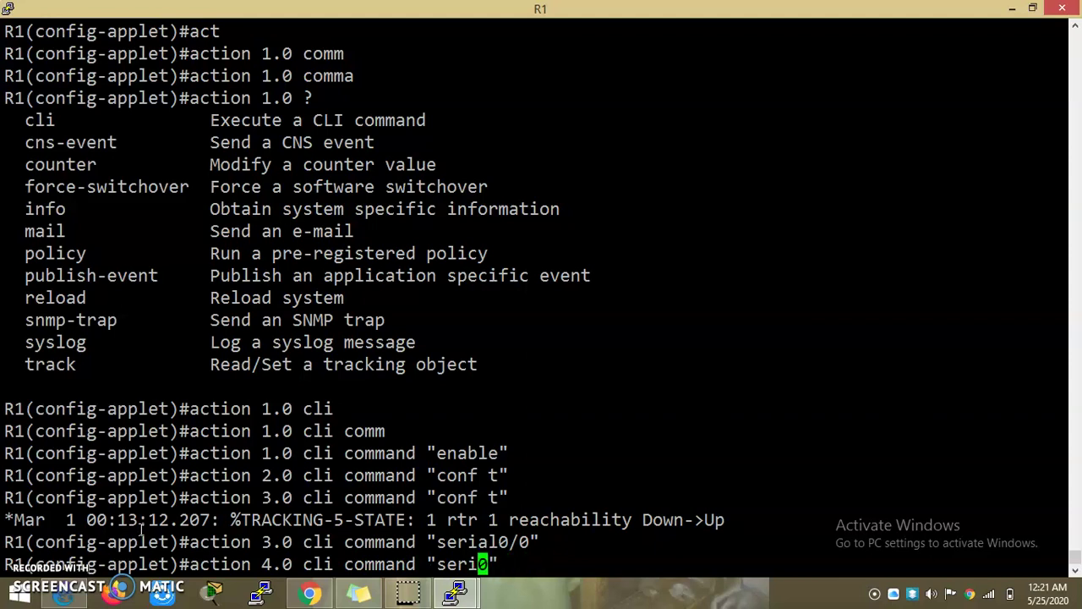
text(shut)
key(Delete)
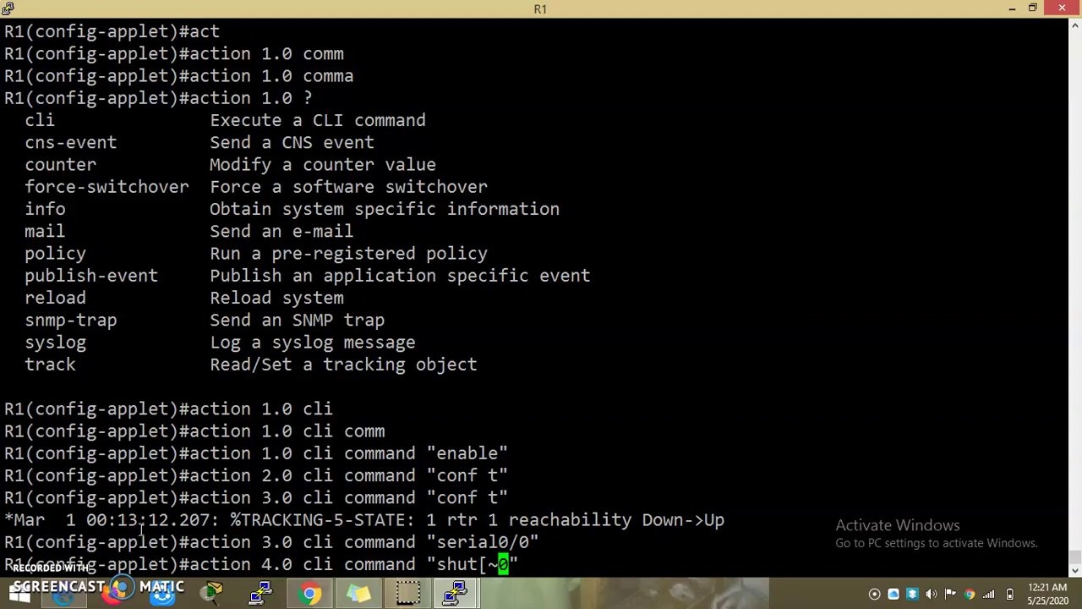
key(BackSpace)
key(BackSpace)
key(Return)
key(Return)
key(Return)
key(Return)
key(Return)
key(Return)
key(Return)
key(Return)
key(Return)
key(Return)
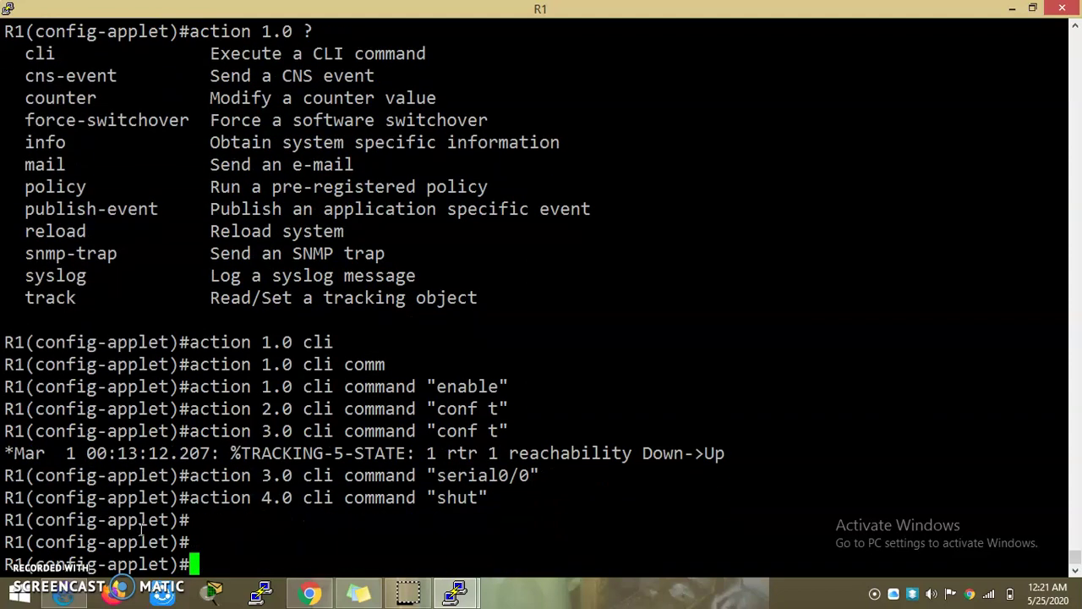
key(ctrl+z)
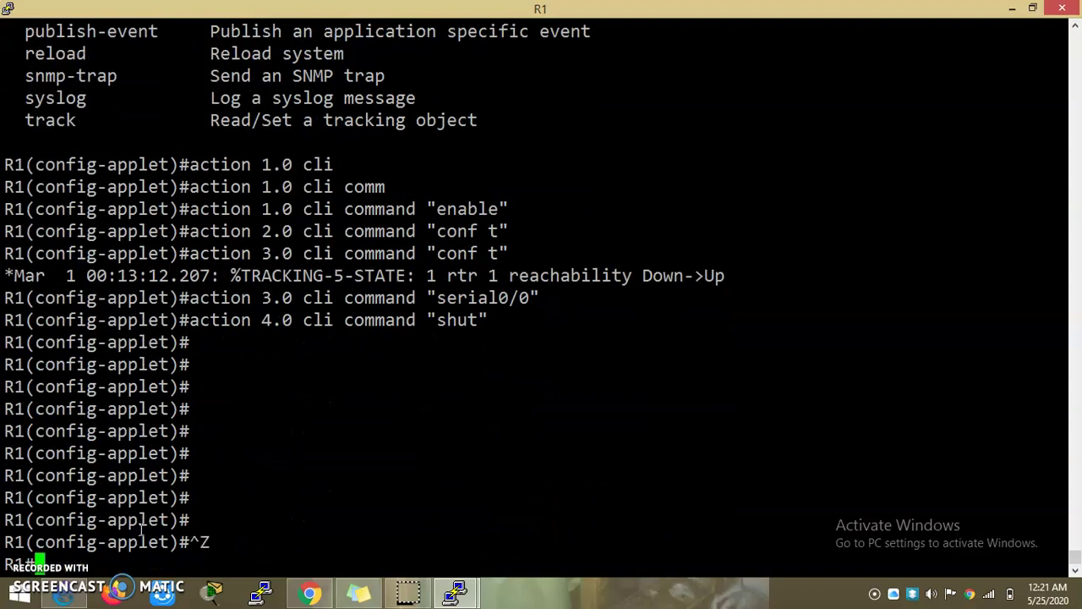
Display R1's tracking status with sh track to check track 1 and the applets using it.
key(Return)
key(Return)
key(Return)
text(sh track)
key(Return)
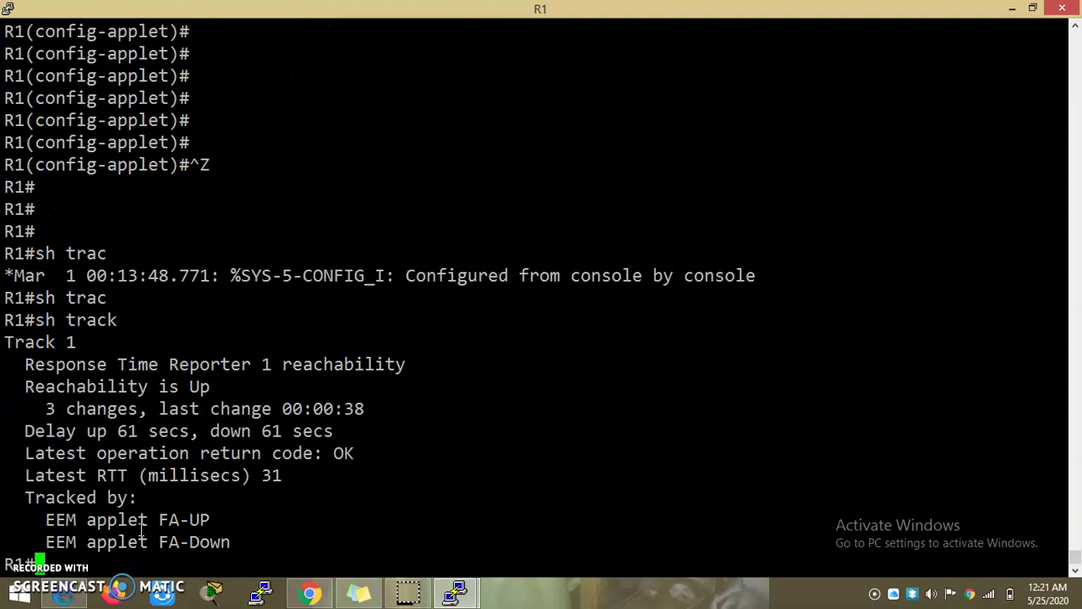
key(Return)
key(Return)
key(Return)
key(Return)
text(conf t)
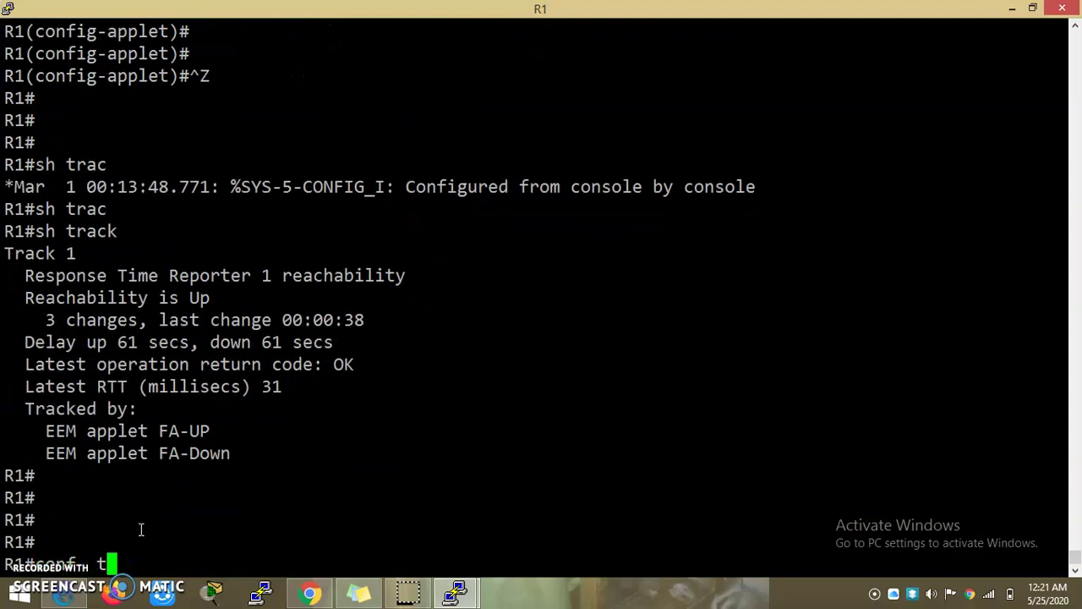
key(Return)
text(int)
key(Tab)
text(f)
key(Tab)
text(0/0)
key(BackSpace)
key(BackSpace)
key(BackSpace)
key(BackSpace)
key(BackSpace)
key(BackSpace)
key(BackSpace)
key(BackSpace)
key(BackSpace)
key(BackSpace)
key(BackSpace)
key(BackSpace)
key(BackSpace)
key(BackSpace)
key(BackSpace)
key(BackSpace)
key(BackSpace)
key(BackSpace)
key(BackSpace)
key(BackSpace)
text(exi)
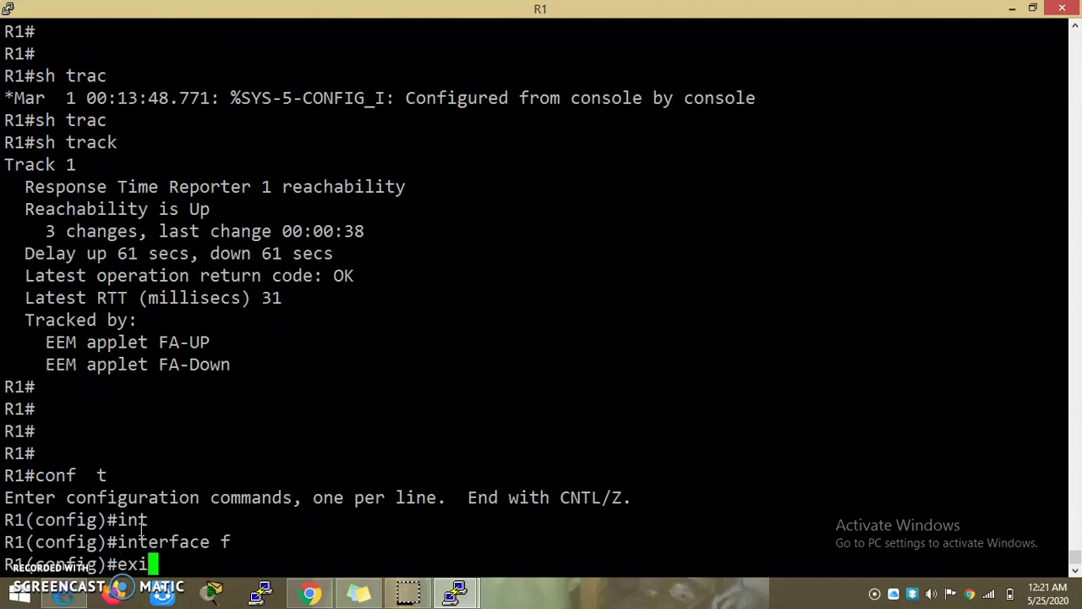
text(t)
key(Return)
Display R1's interface summary with sh ip int brief and check the status of FastEthernet0/0 and Serial0/0.
key(Return)
text(sh ip int br)
key(Tab)
key(Return)
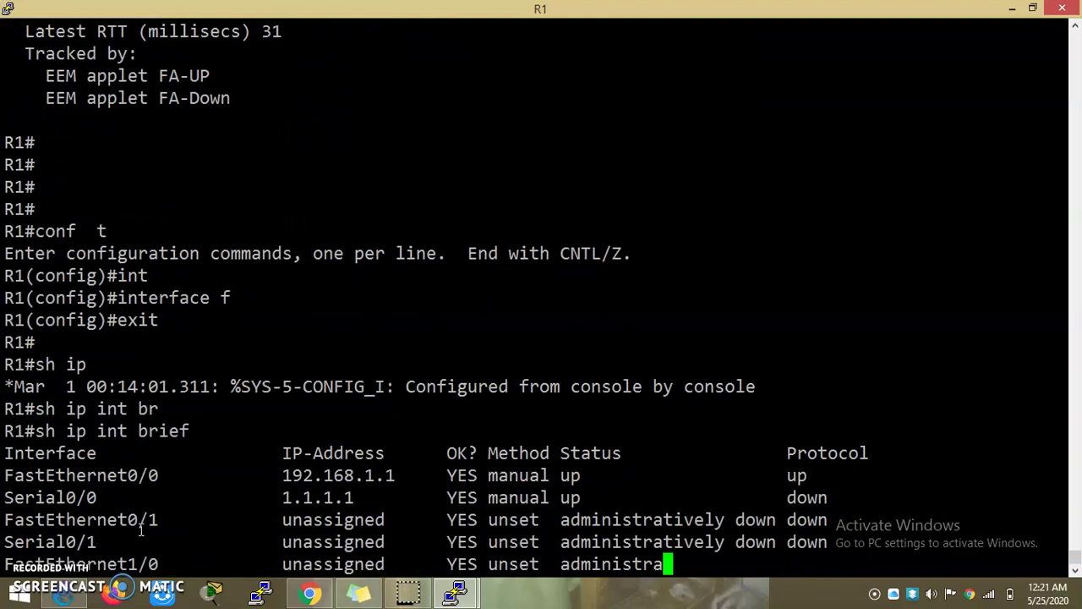
drag(323, 475, 395, 475)
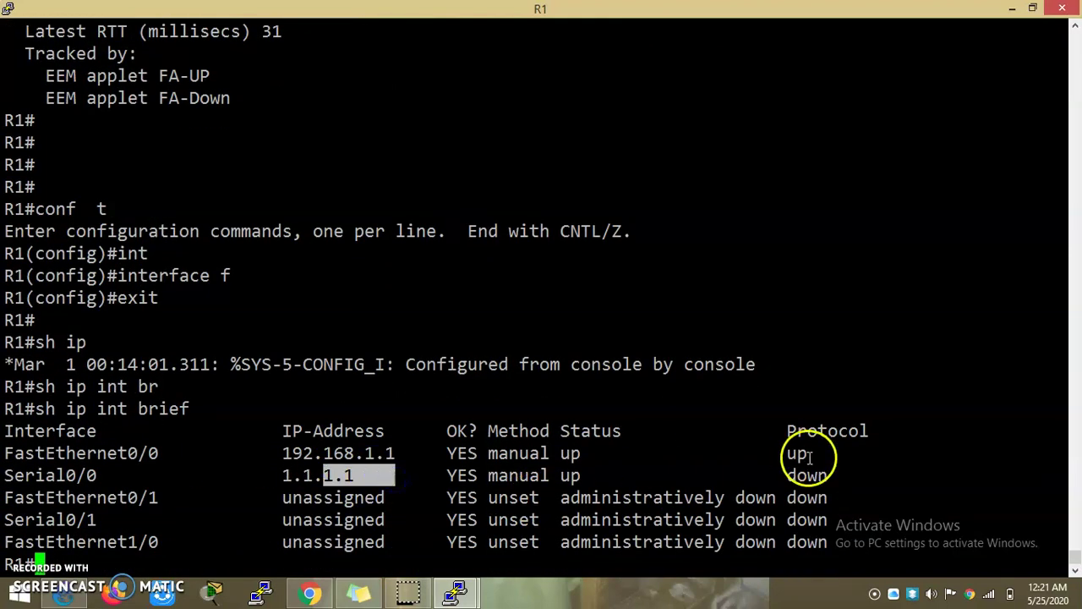
drag(590, 476, 572, 454)
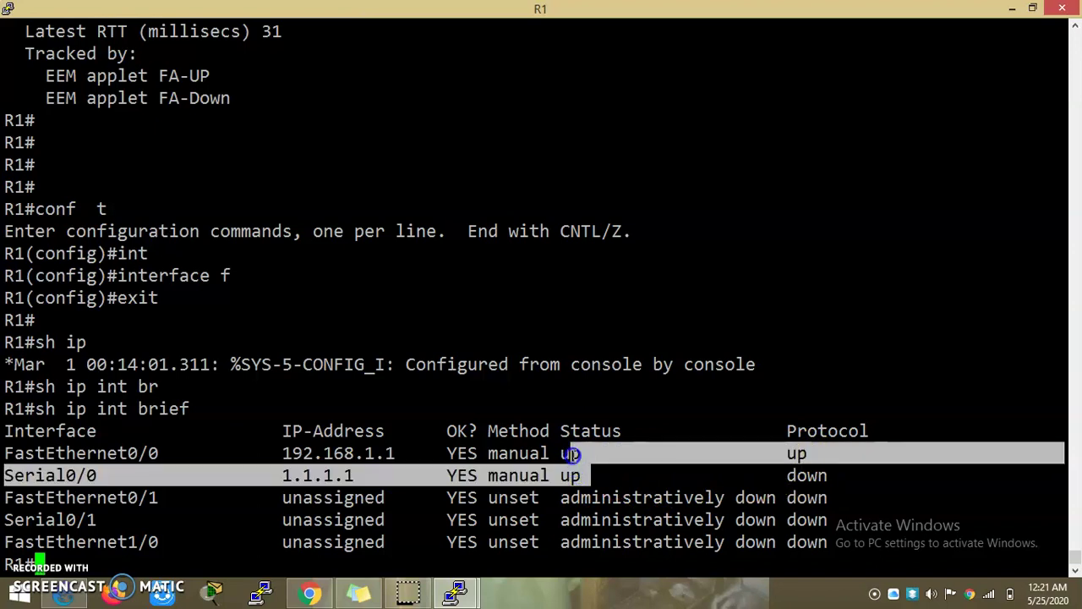
click(594, 482)
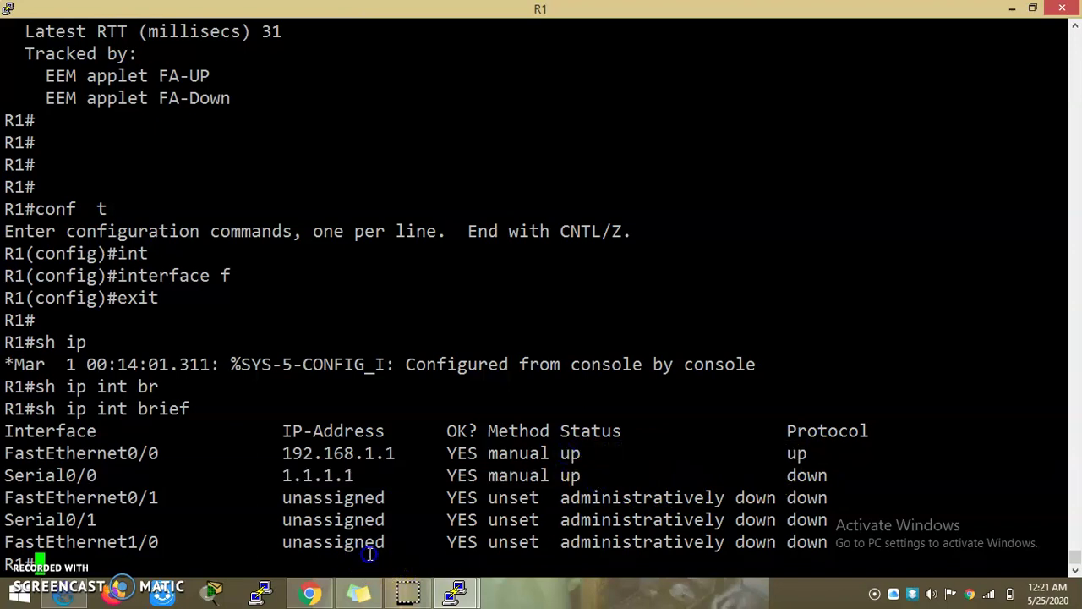
Shut down interface fastEthernet 0/0 on R1 and leave configuration mode.
text(conf t)
key(Return)
text(int)
key(Tab)
text(f)
key(Tab)
text(astEthernet 0/0)
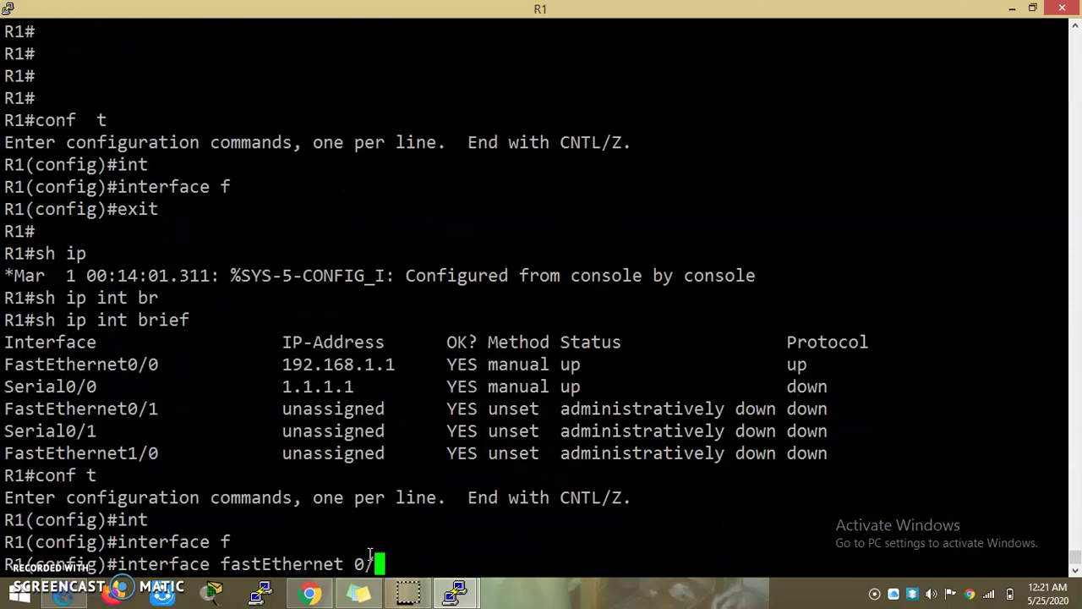
key(Return)
text(shu)
key(Tab)
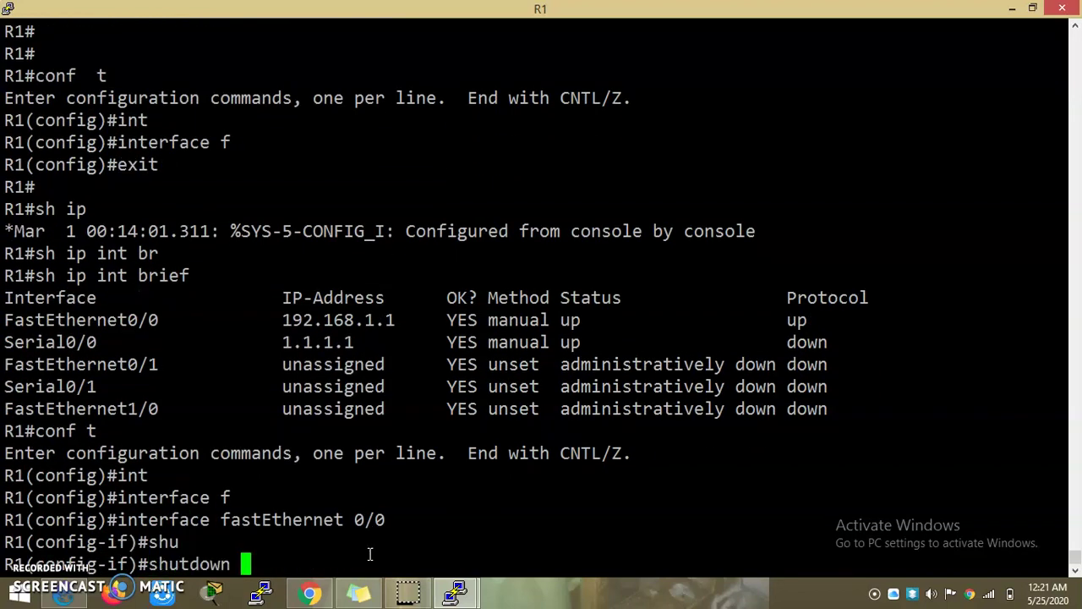
key(Return)
key(Return)
key(Return)
key(Return)
key(Return)
key(Return)
key(Return)
key(Return)
key(Return)
key(Return)
key(Return)
key(Return)
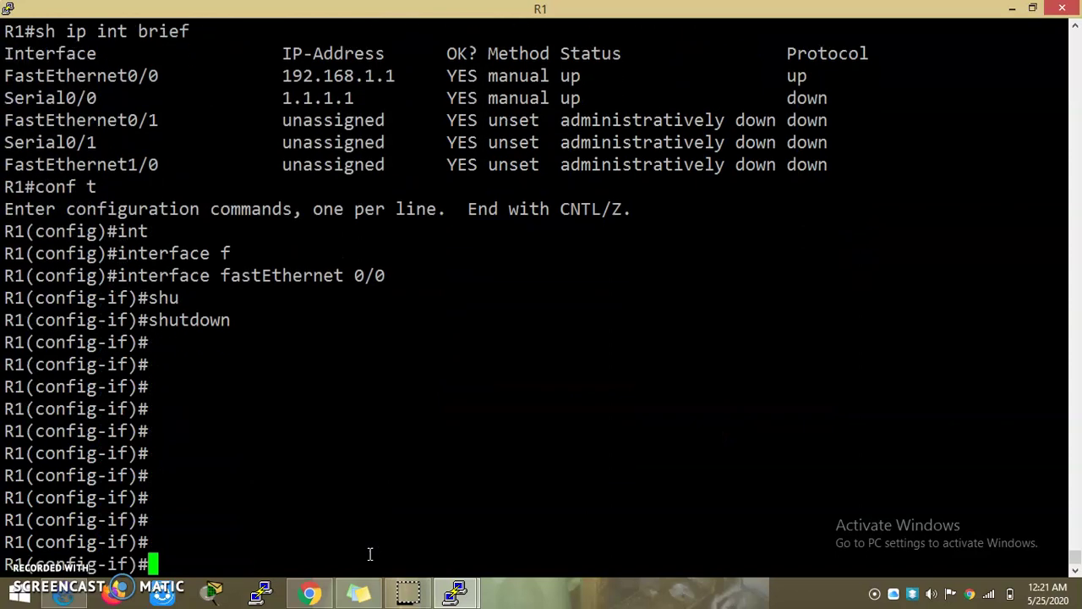
key(ctrl+z)
key(Return)
key(Return)
key(Return)
key(Return)
key(Return)
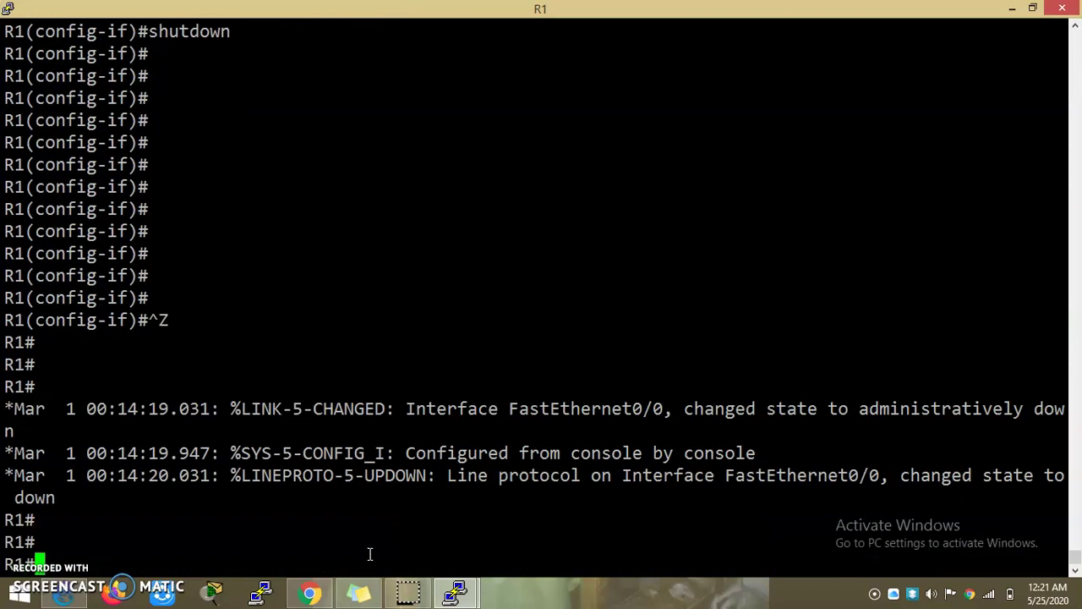
key(Return)
key(Return)
key(Return)
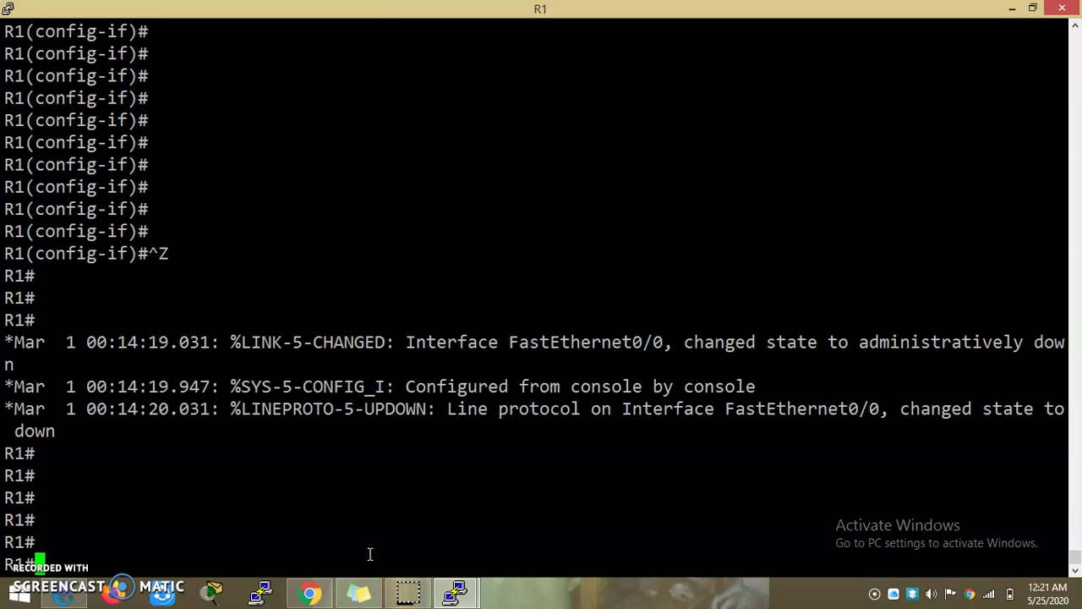
Run sh track on R1 to check track 1's reachability with FastEthernet 0/0 shut down.
key(Up)
key(BackSpace)
key(BackSpace)
key(BackSpace)
key(BackSpace)
key(BackSpace)
key(BackSpace)
key(BackSpace)
key(BackSpace)
key(BackSpace)
text(track)
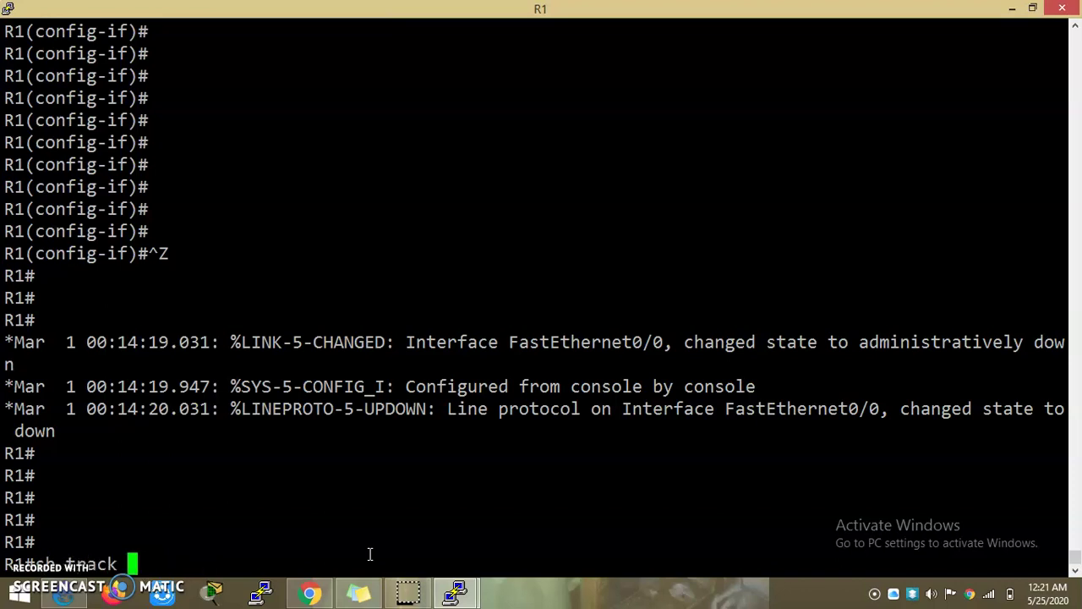
key(Return)
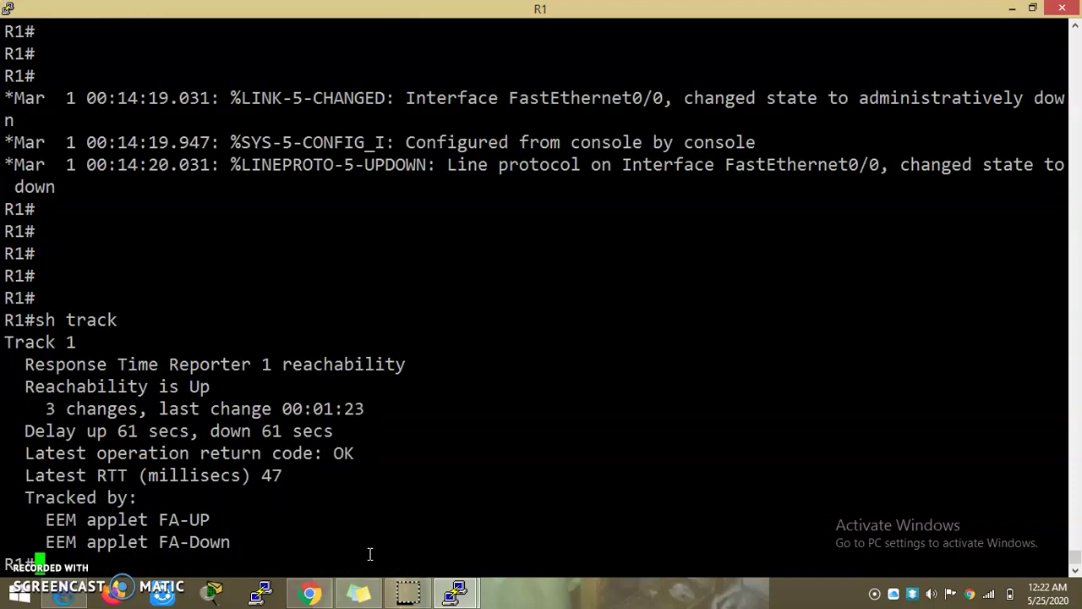
Repeat sh track several times to monitor track 1's down delay.
key(Up)
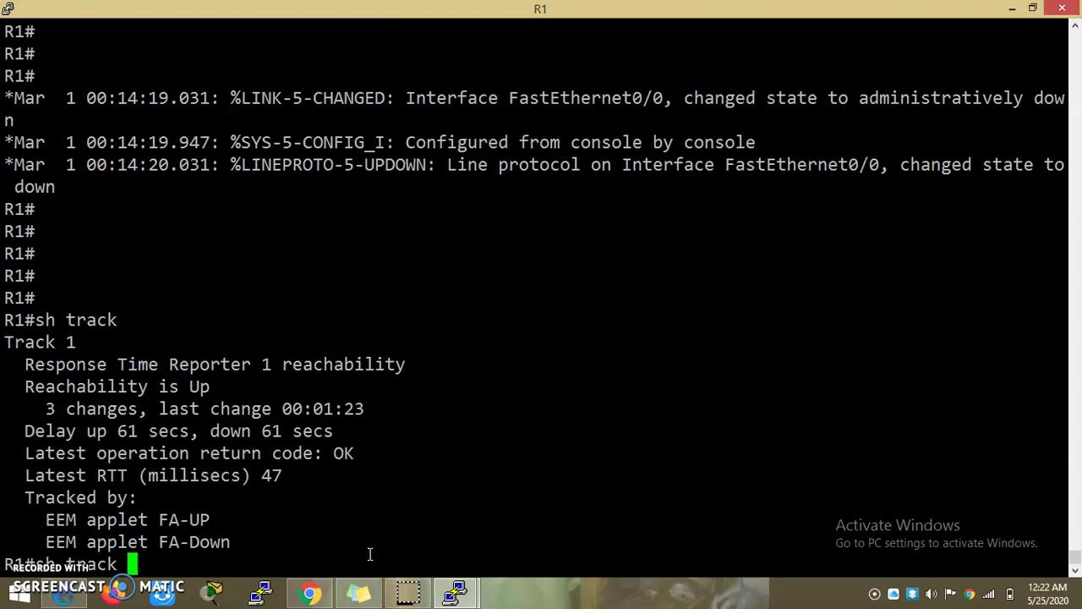
key(Return)
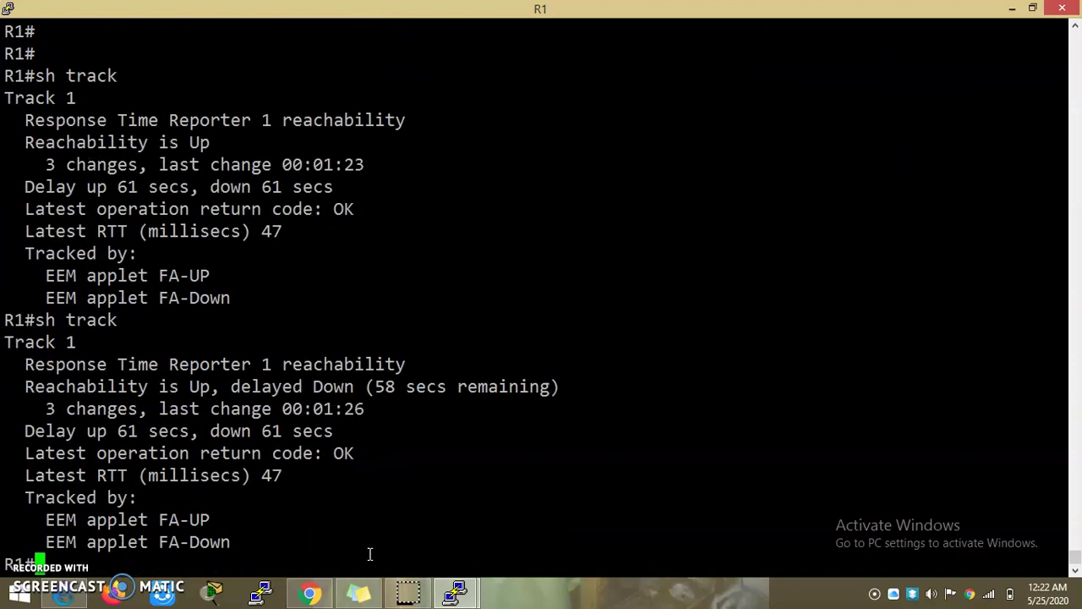
key(Up)
key(Return)
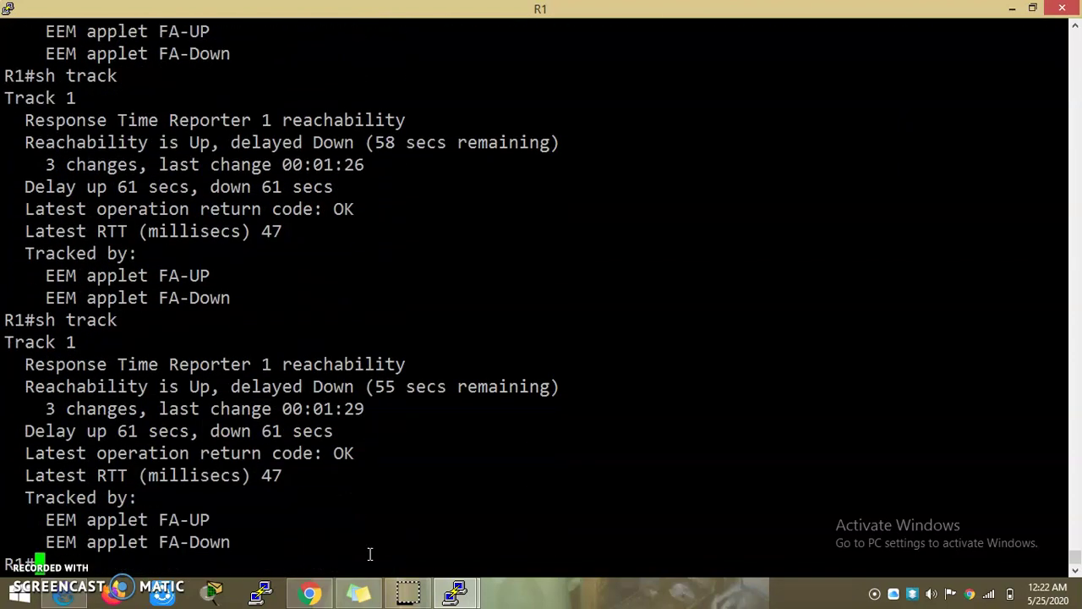
text(conf t)
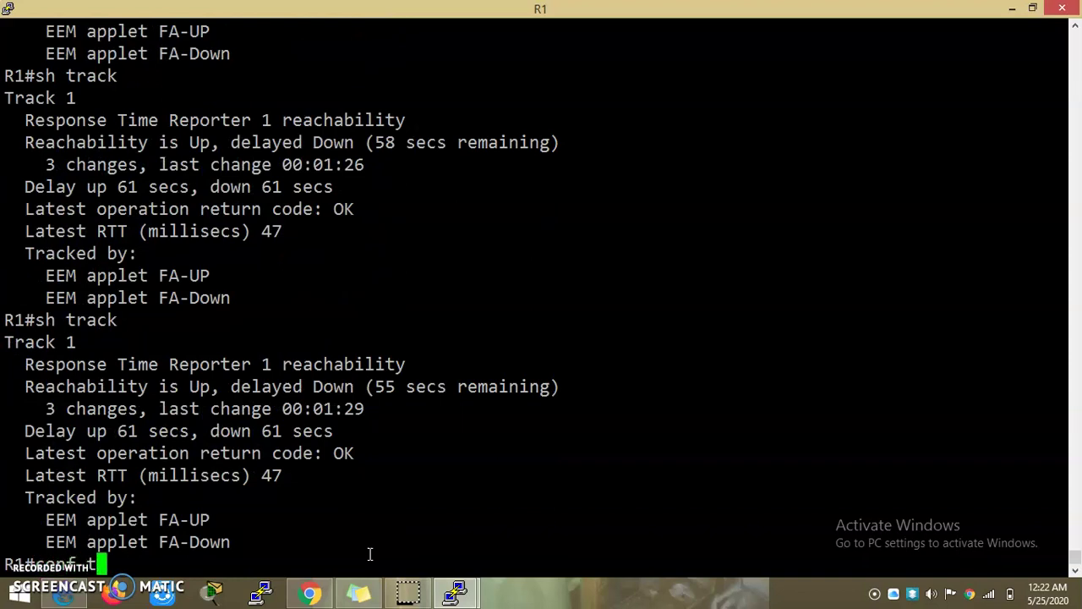
key(Up)
key(Return)
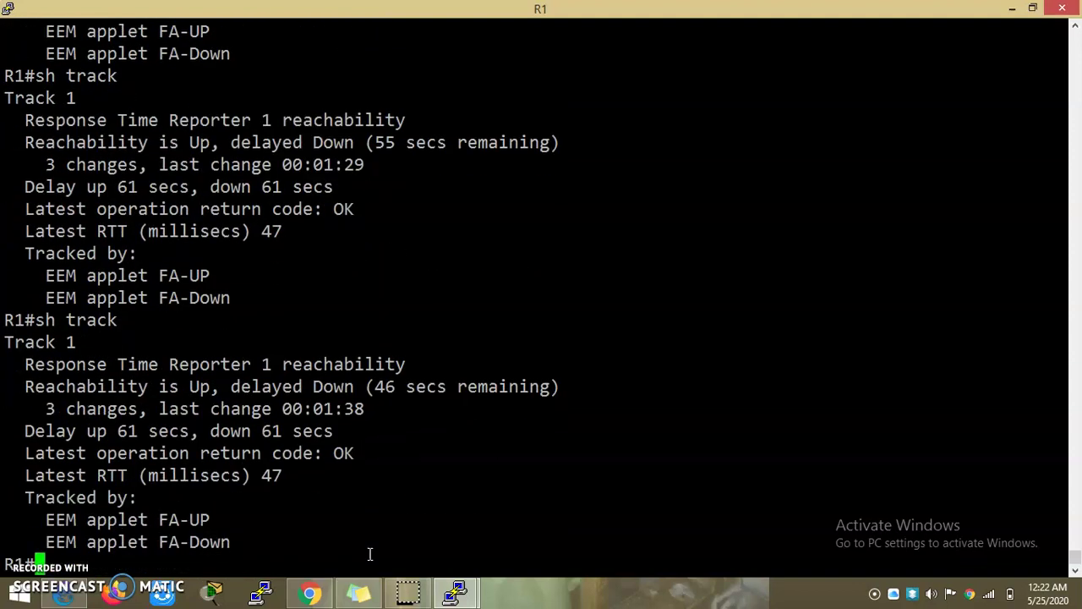
key(Up)
key(Return)
key(Up)
key(Return)
key(Up)
key(Return)
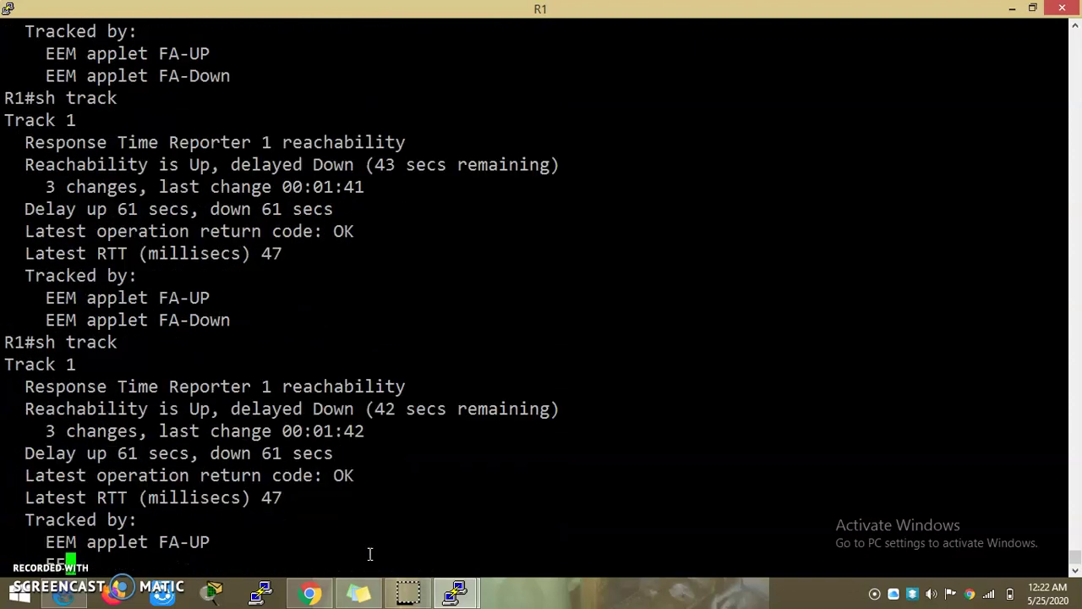
key(Up)
key(Return)
key(Up)
key(Return)
key(Up)
key(Return)
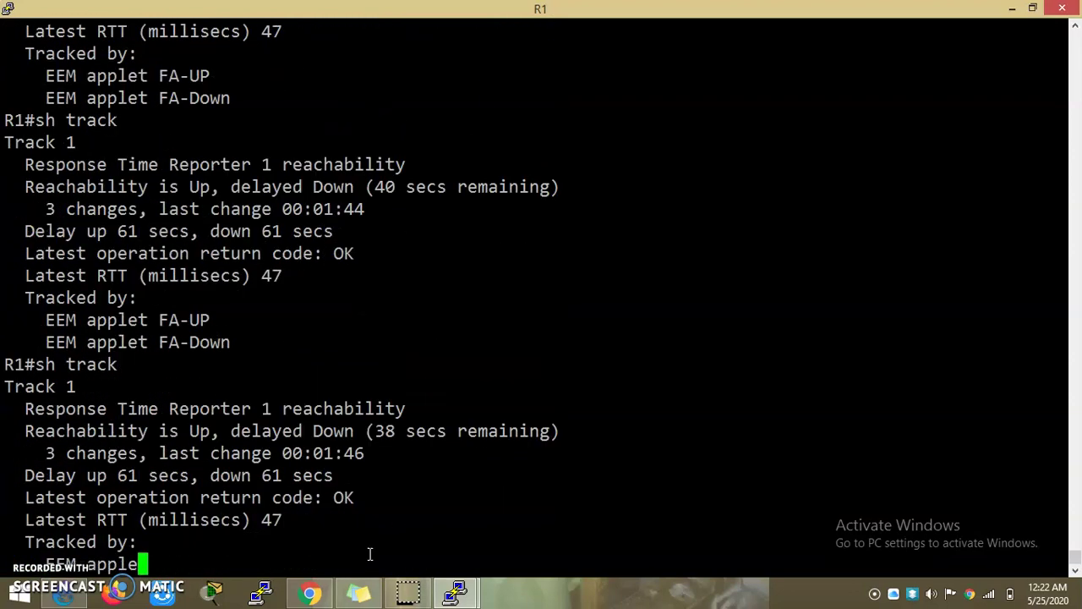
key(Up)
key(Return)
key(Up)
key(Return)
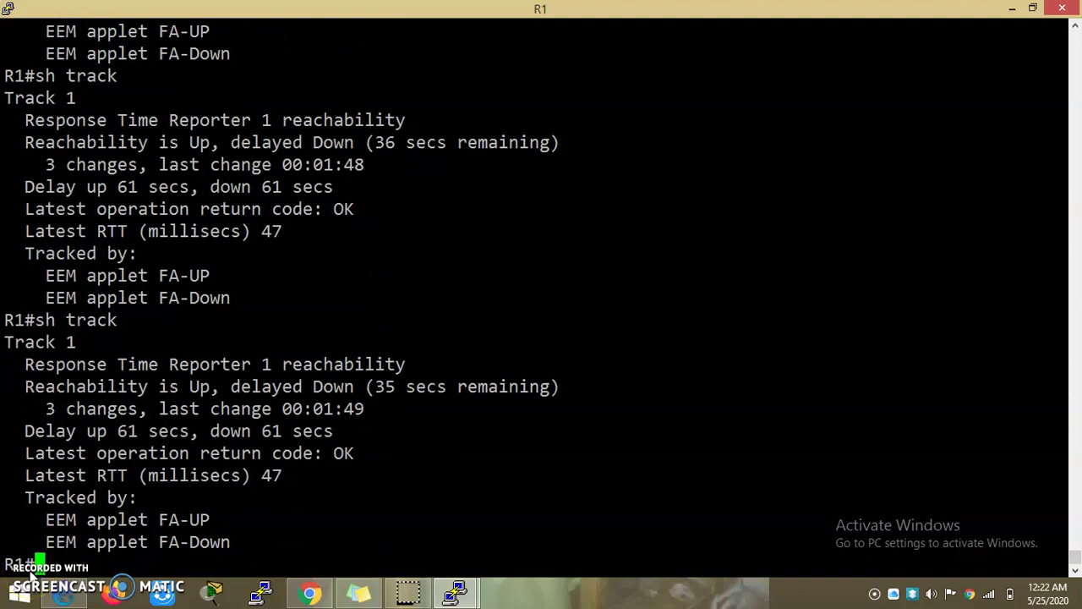
text(conf t)
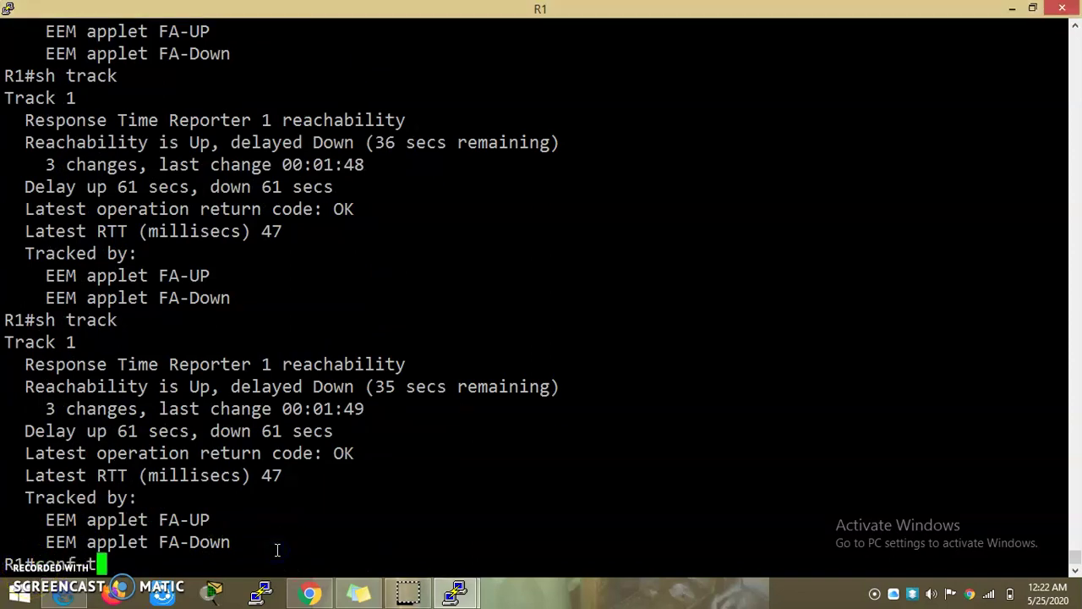
key(Return)
text(shutdown)
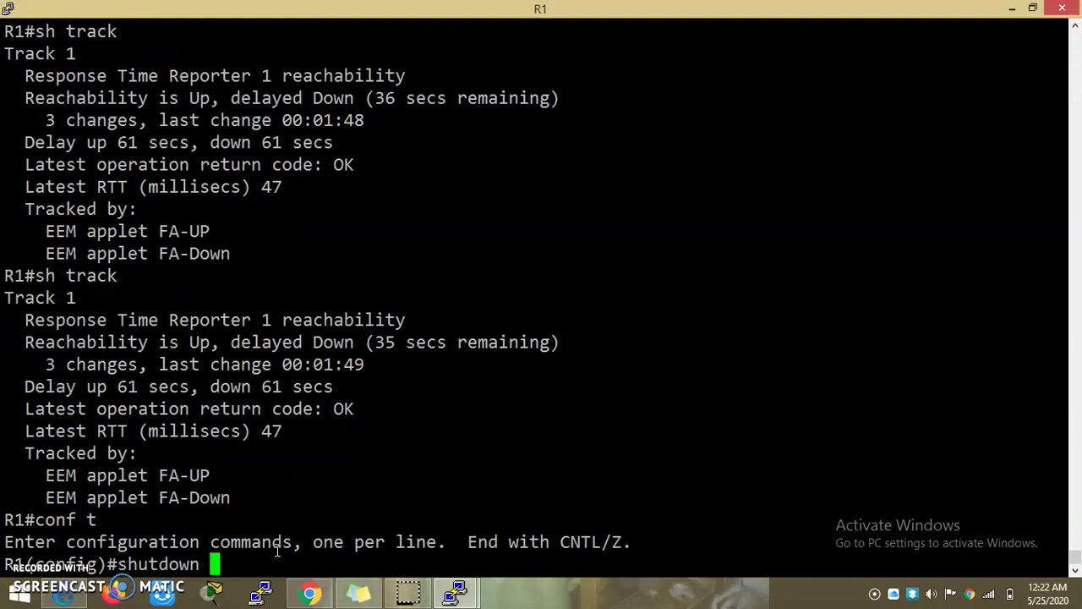
key(Up)
key(BackSpace)
key(BackSpace)
key(BackSpace)
key(BackSpace)
key(BackSpace)
key(BackSpace)
key(BackSpace)
key(BackSpace)
key(BackSpace)
key(BackSpace)
key(BackSpace)
key(BackSpace)
key(BackSpace)
key(BackSpace)
key(BackSpace)
key(BackSpace)
key(BackSpace)
key(BackSpace)
key(BackSpace)
key(BackSpace)
text(exit)
key(Return)
Run sh track twice more and examine track 1's reachability and the tracking and configuration log messages.
text(sh track)
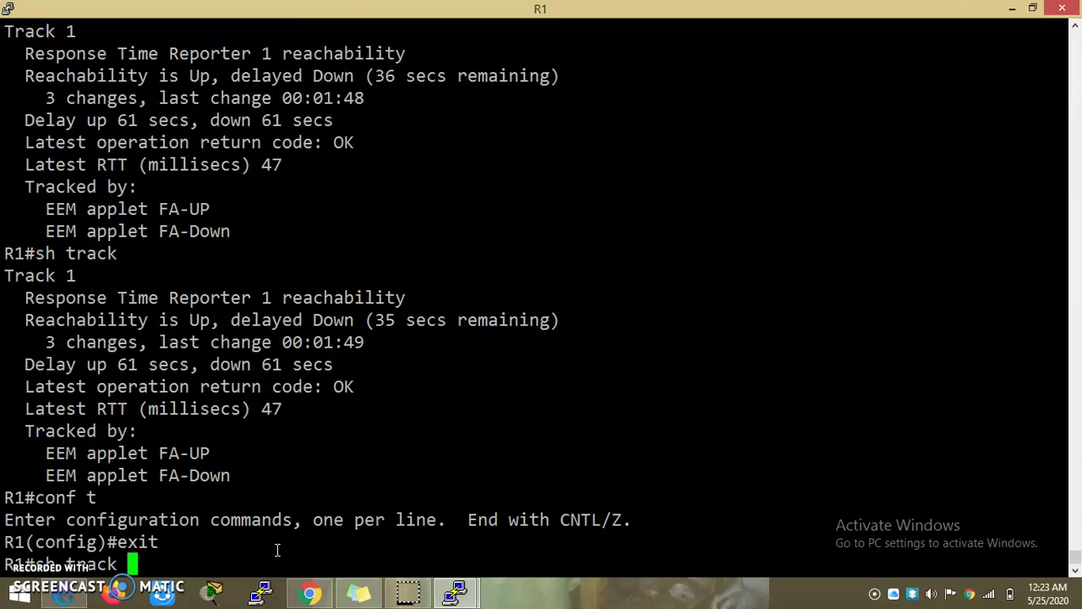
key(Return)
key(Up)
key(Return)
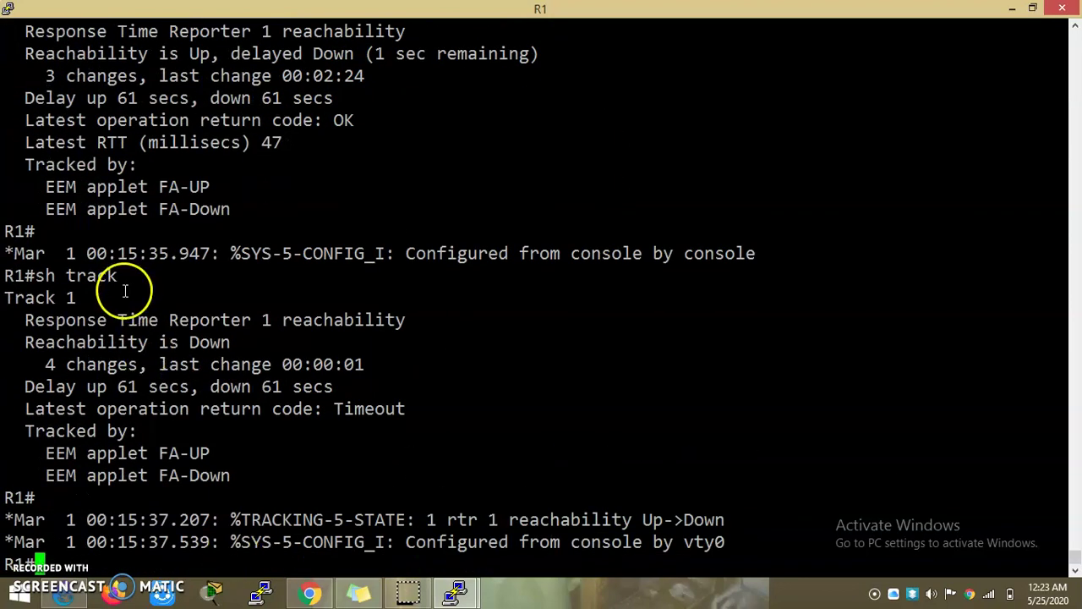
drag(133, 331, 165, 341)
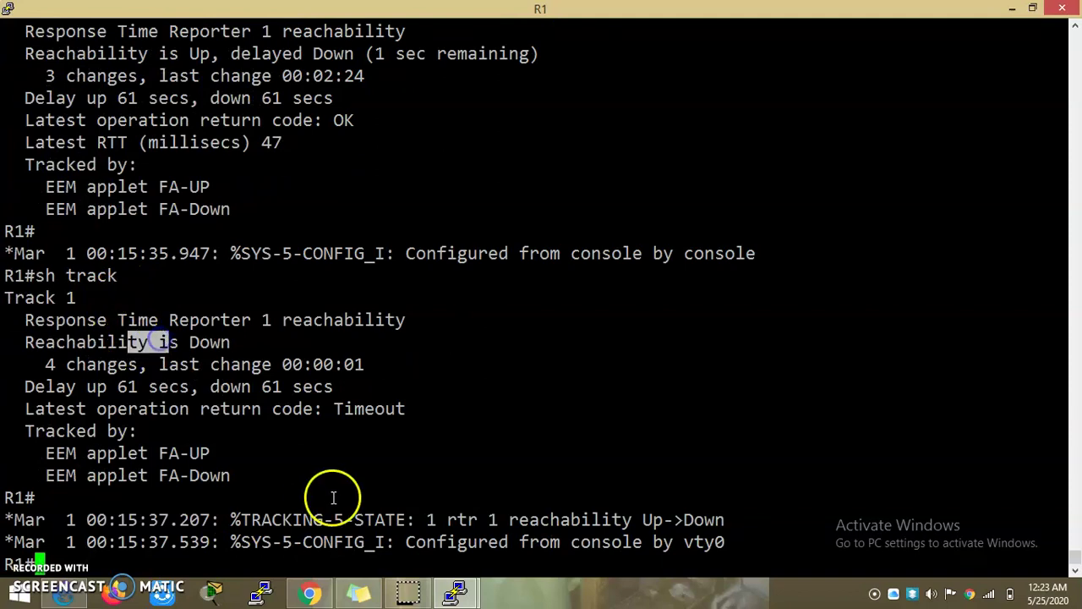
drag(366, 542, 742, 543)
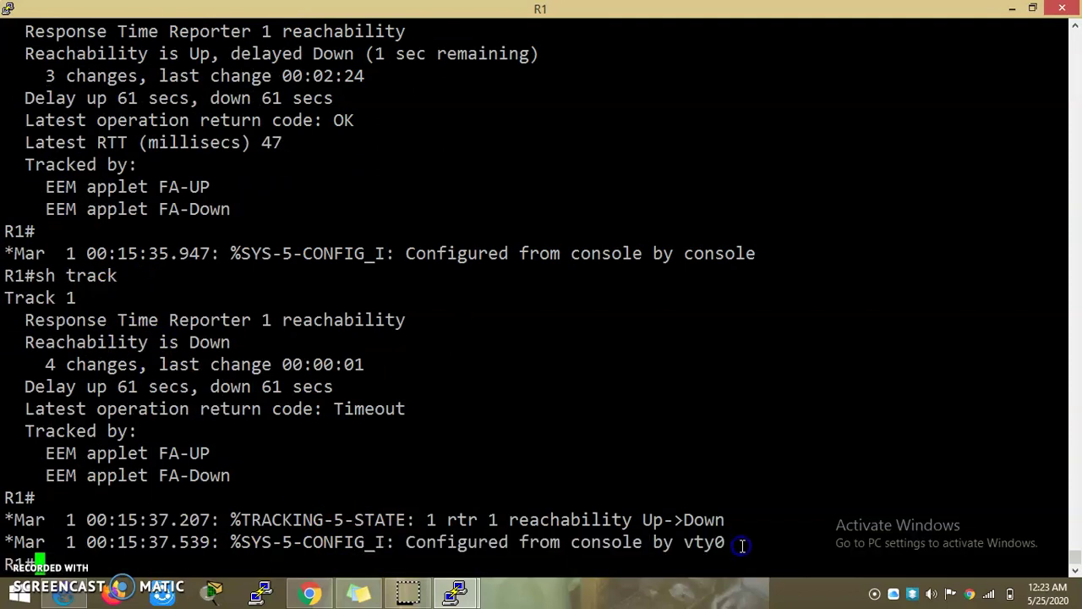
key(Return)
key(Return)
key(Return)
key(Return)
key(Return)
key(Return)
key(Return)
key(Return)
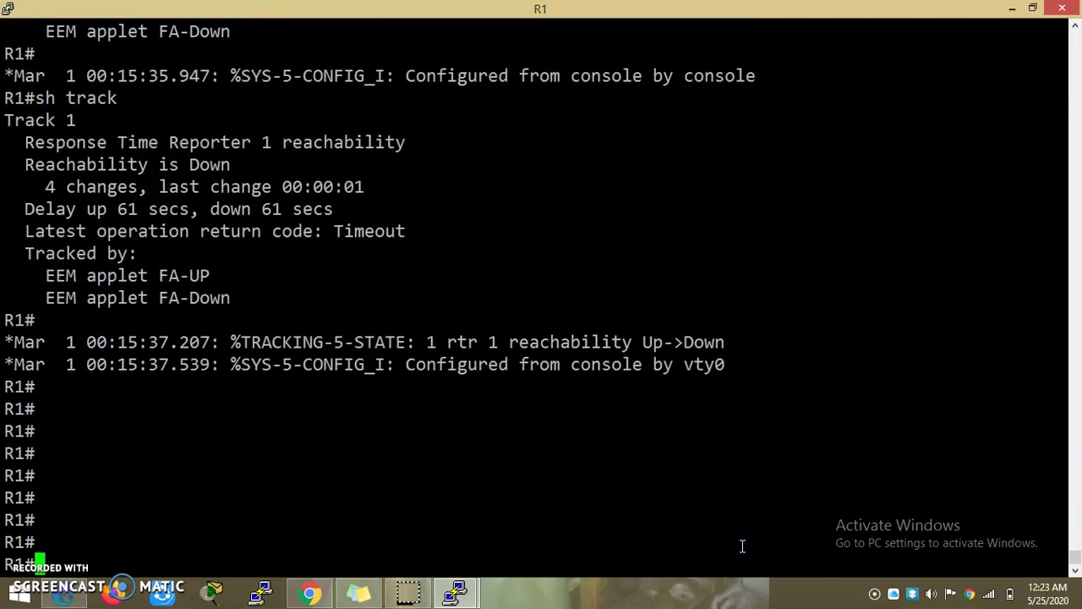
key(Return)
key(Return)
text(sh)
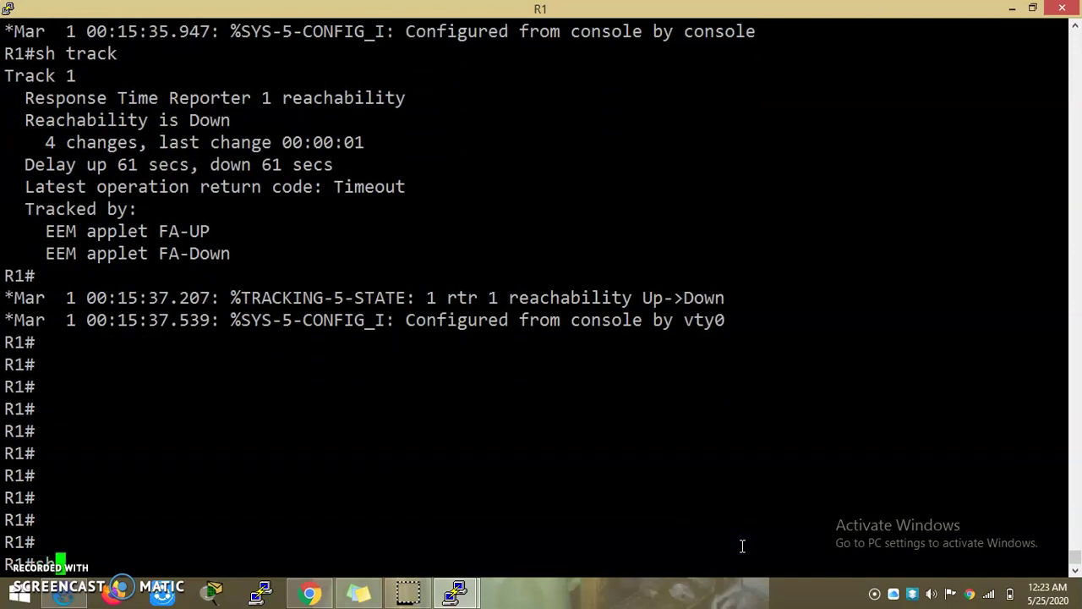
key(BackSpace)
Re-enable interface fastEthernet 0/0 on R1 with no shutdown and leave configuration mode.
text(conf t)
key(Return)
text(int)
key(Tab)
text(f)
key(Return)
text(int)
key(Tab)
text(fastEthernet 0/0)
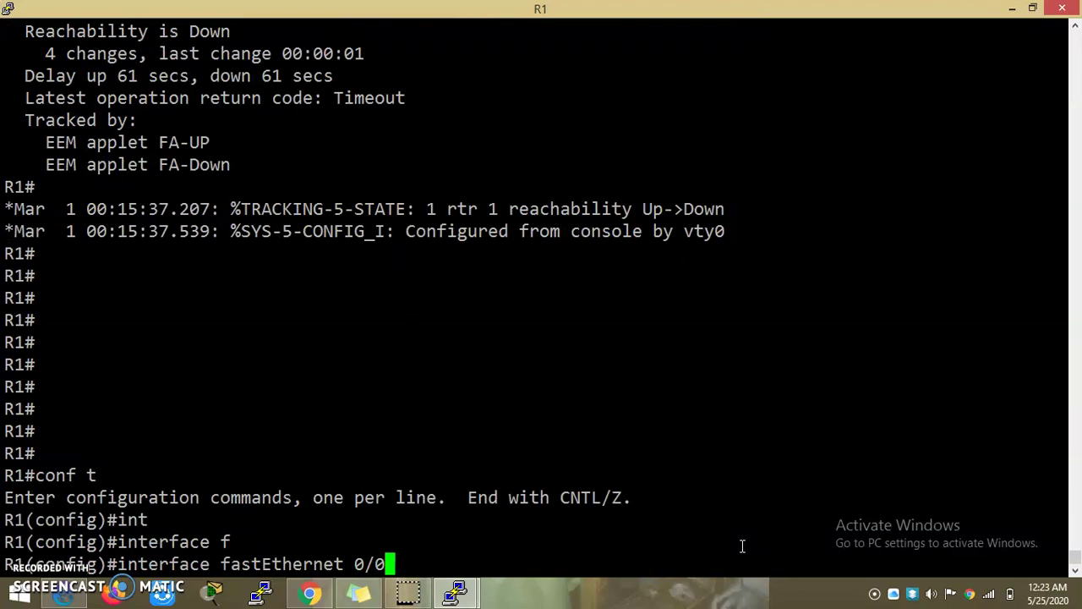
key(Return)
text(no shu)
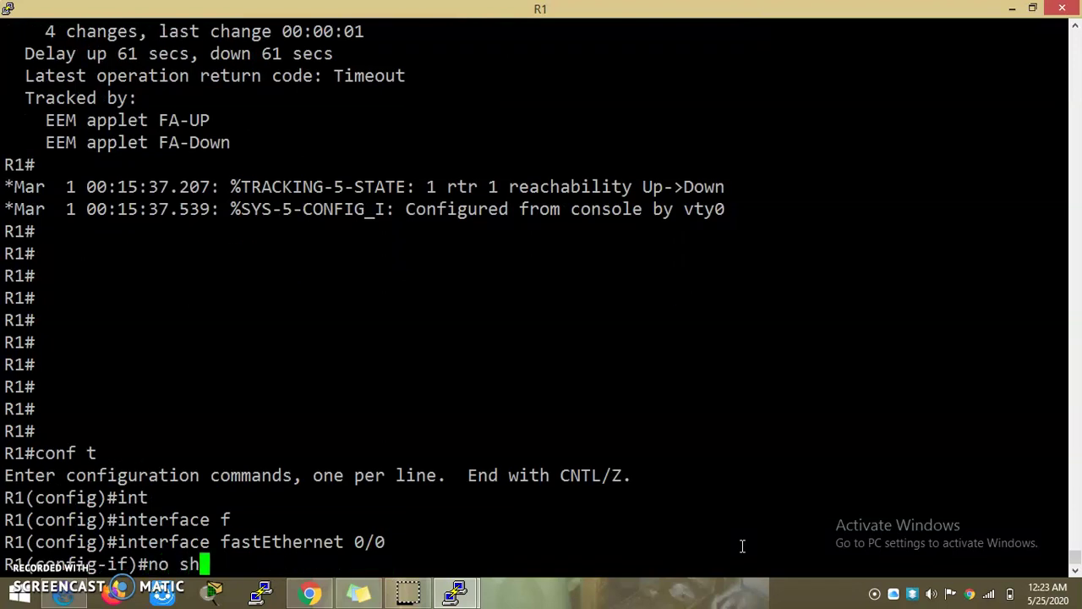
key(Tab)
key(Return)
key(Return)
key(Return)
key(Return)
key(Return)
key(Return)
key(Return)
key(ctrl+z)
key(Return)
Run sh ip int brief on R1 and check the status of Serial0/0.
text(sh ip int br)
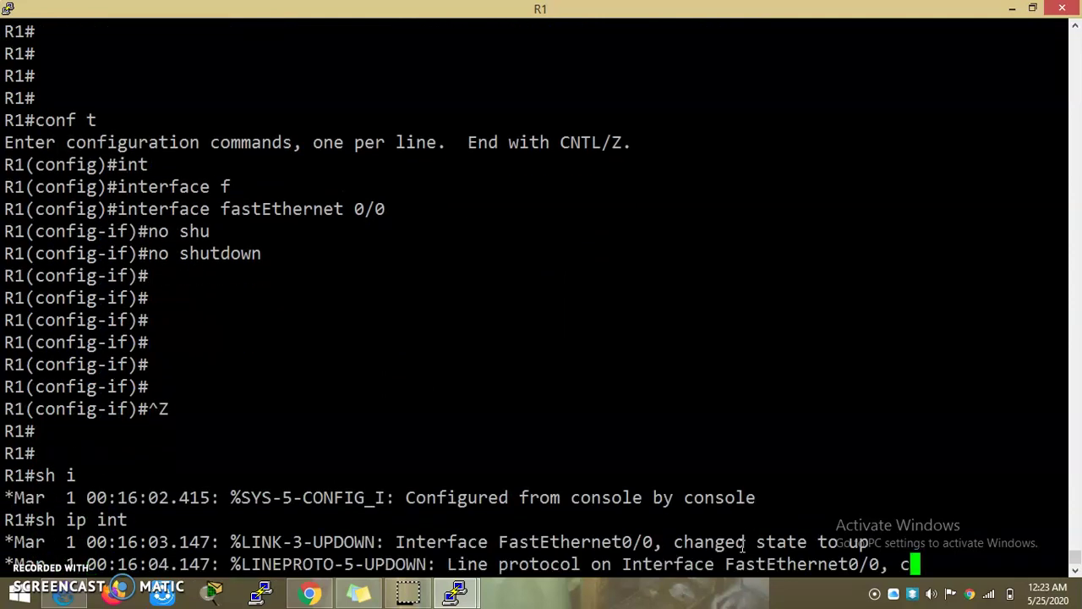
key(Tab)
key(Return)
key(Return)
key(Return)
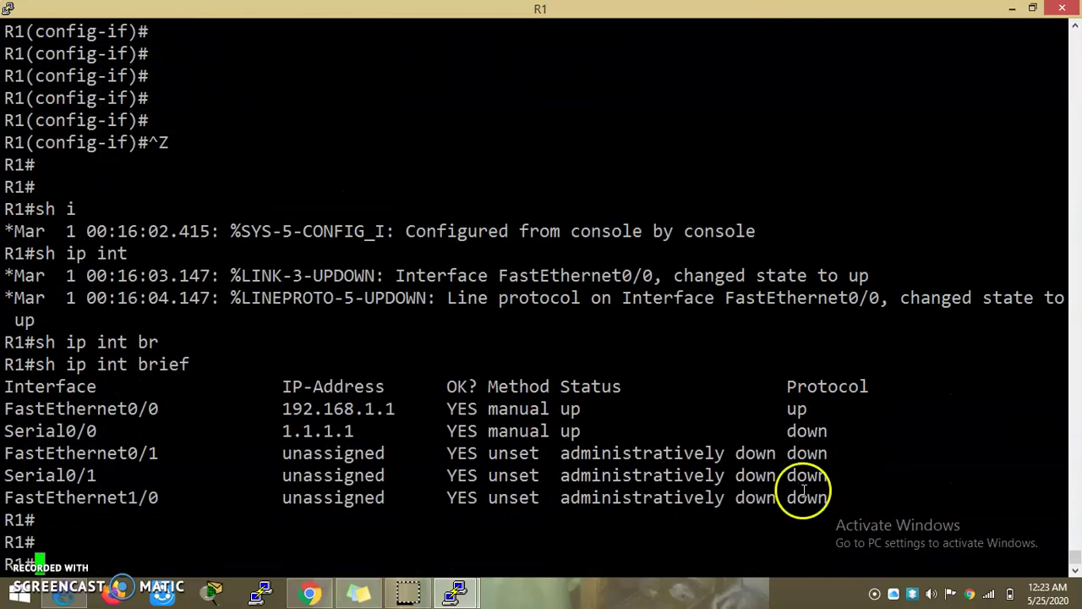
drag(592, 433, 519, 432)
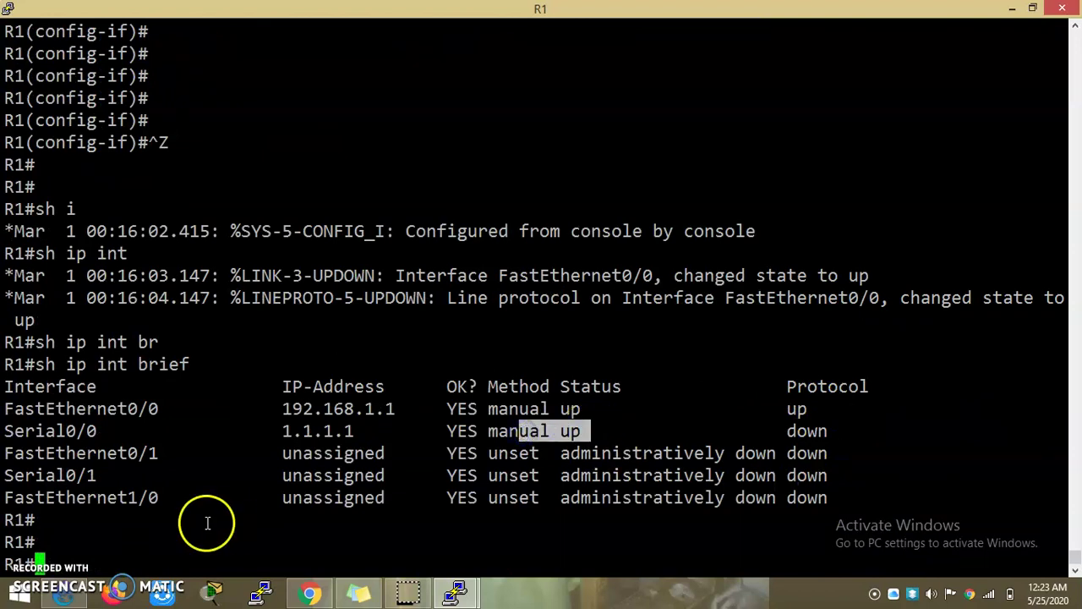
Run sh track twice on R1 to monitor track 1's up delay.
click(338, 554)
text(sh trac)
key(Tab)
key(Return)
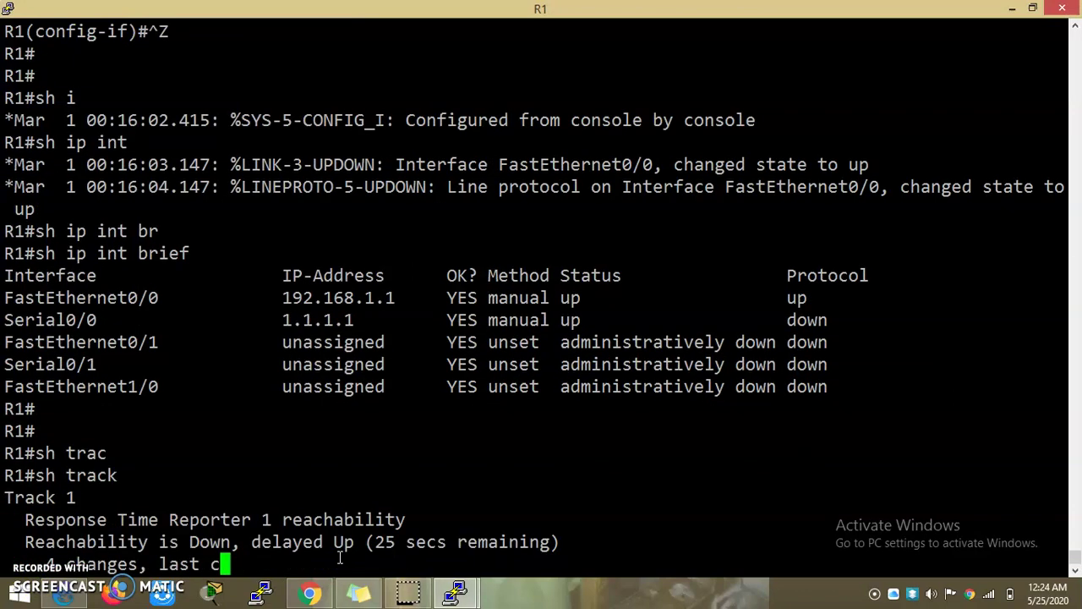
key(Up)
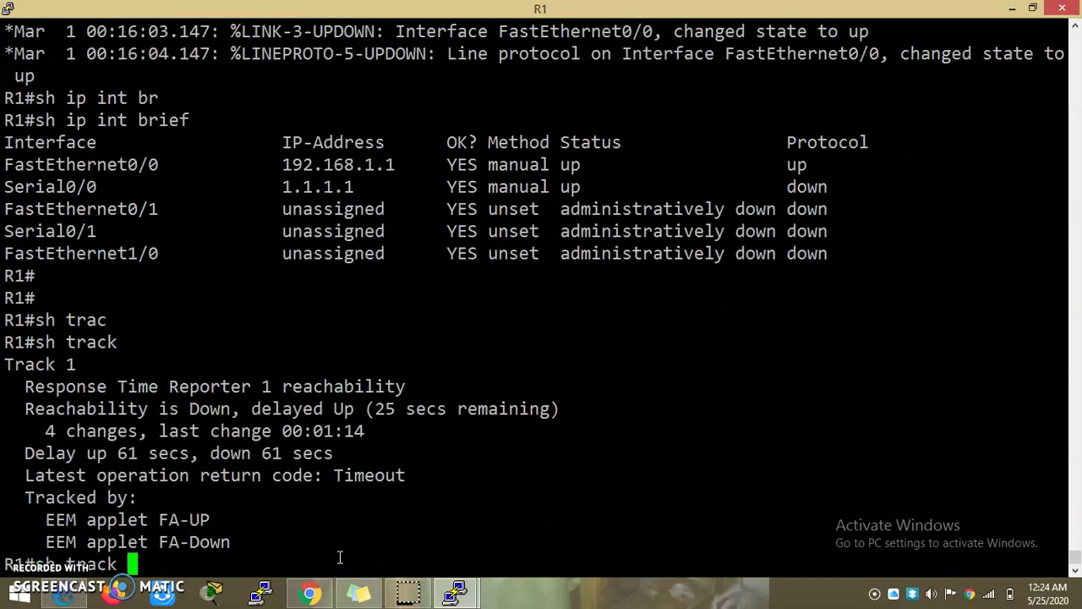
key(Return)
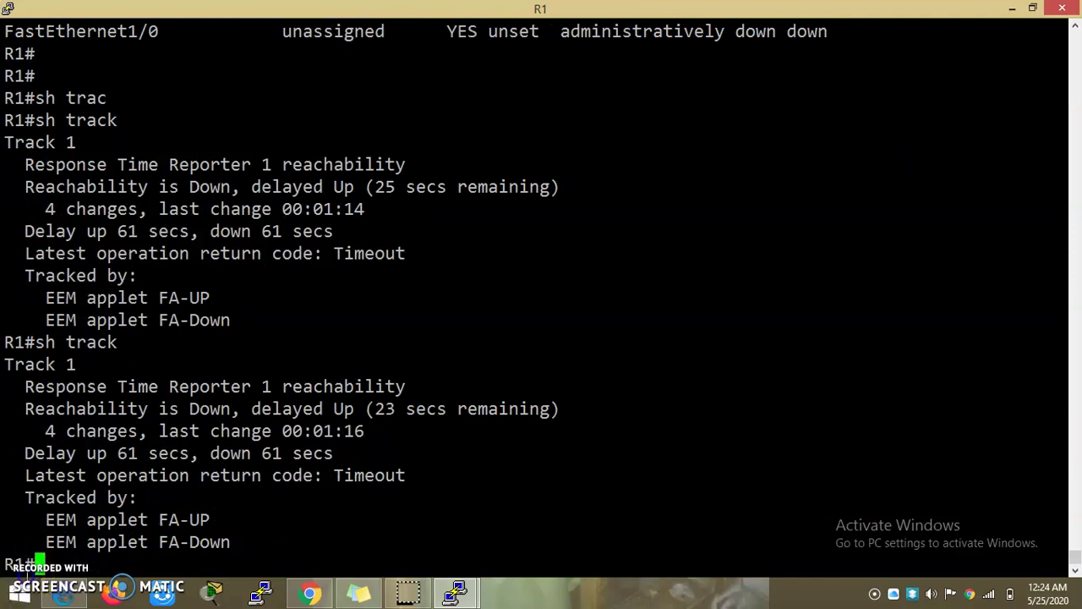
Return to the R1 console and run sh track again to check track 1's reachability.
click(407, 592)
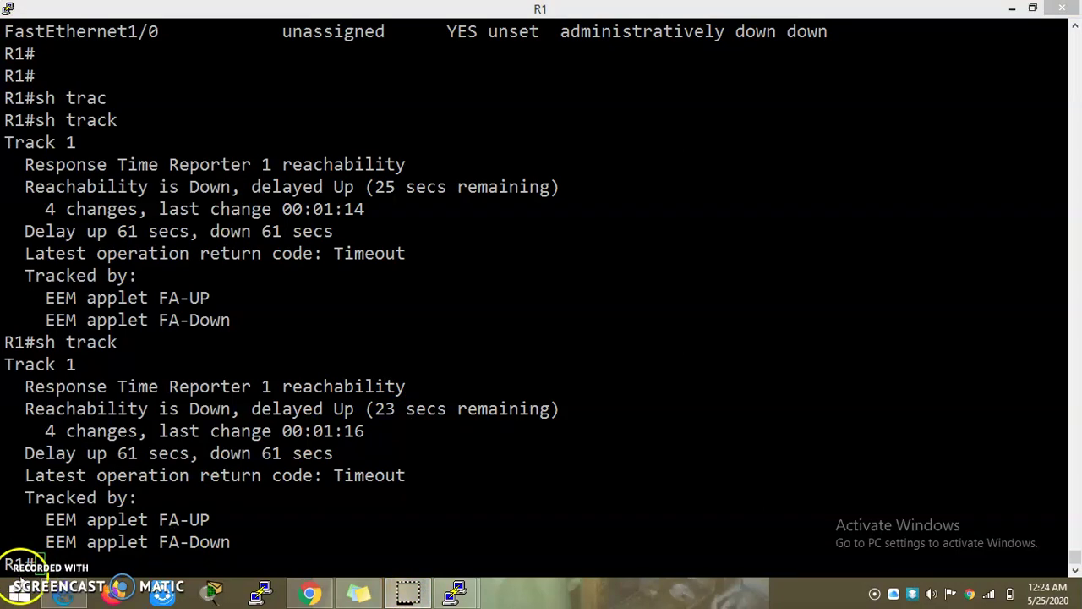
click(180, 550)
key(Up)
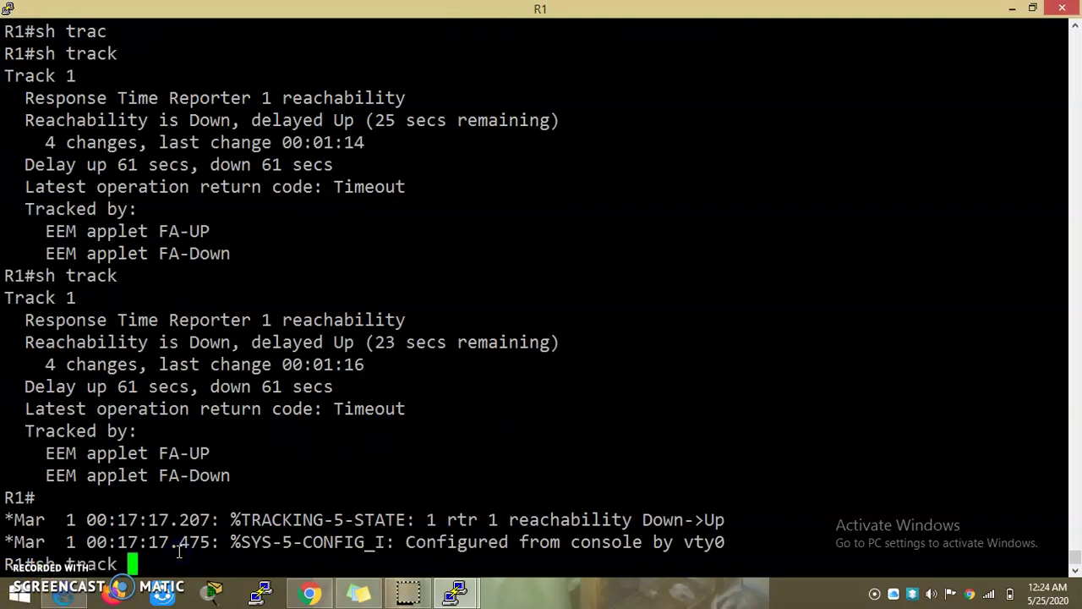
key(Return)
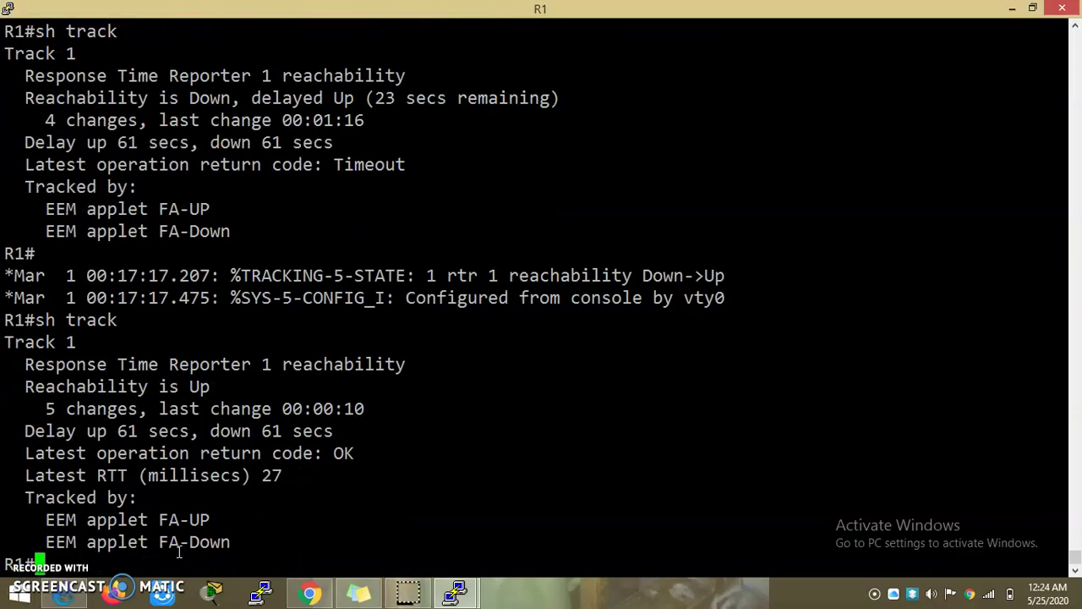
Run sh ip int brief four times on R1 to watch the Serial0/0 status with track 1 up.
key(Up)
key(Up)
key(Return)
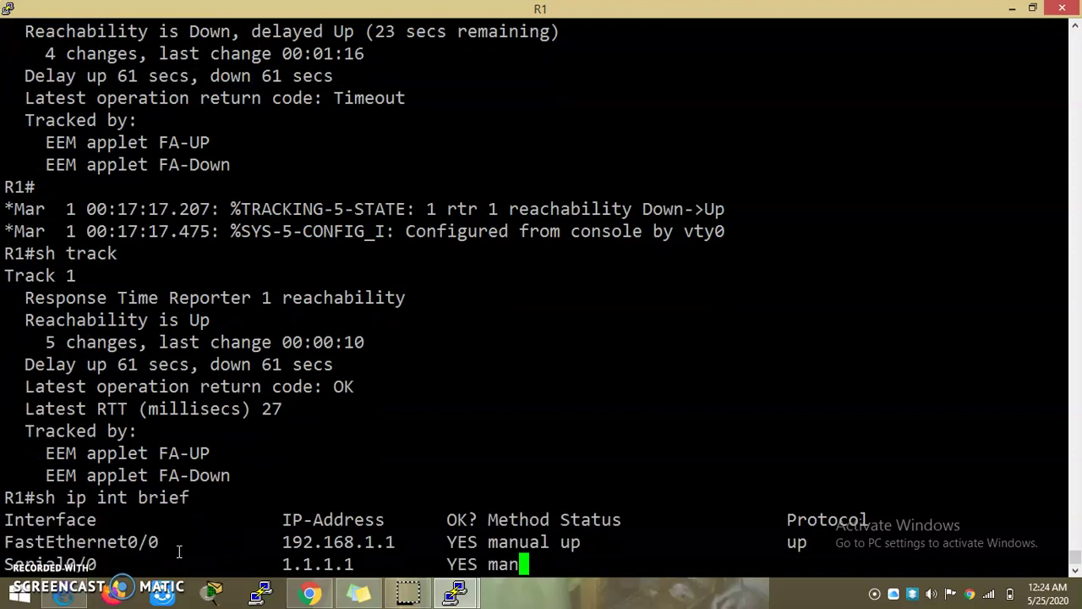
key(Up)
key(Return)
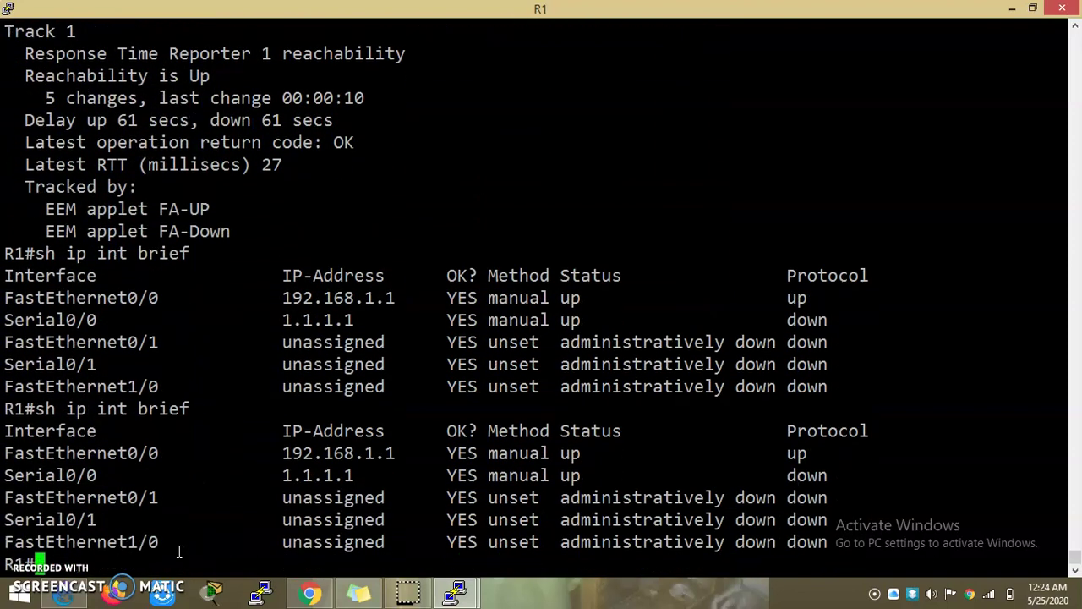
key(Up)
key(Return)
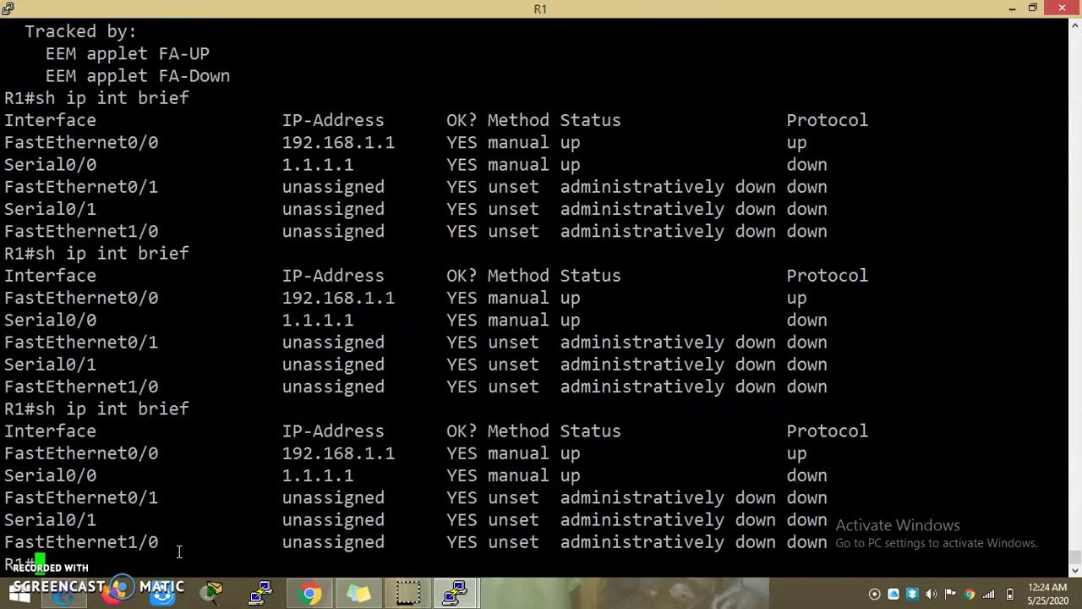
key(Up)
key(Return)
Turn on Event Manager debugging on R1 with debug event-manager.
text(deb)
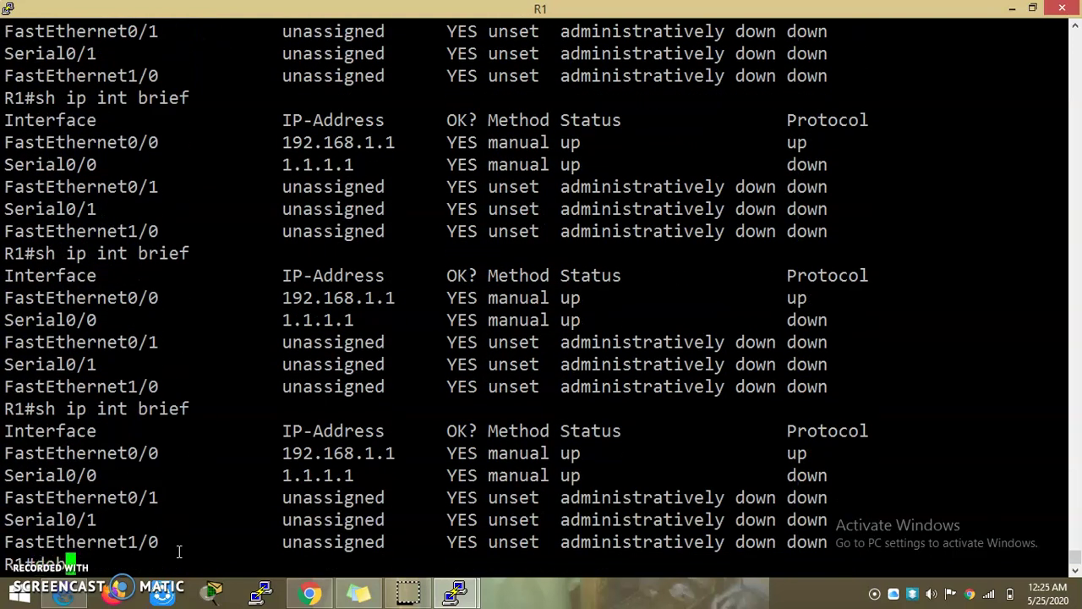
text(ug i)
key(BackSpace)
text(even)
key(Tab)
text(man)
key(Tab)
key(BackSpace)
key(BackSpace)
key(BackSpace)
text(-manager)
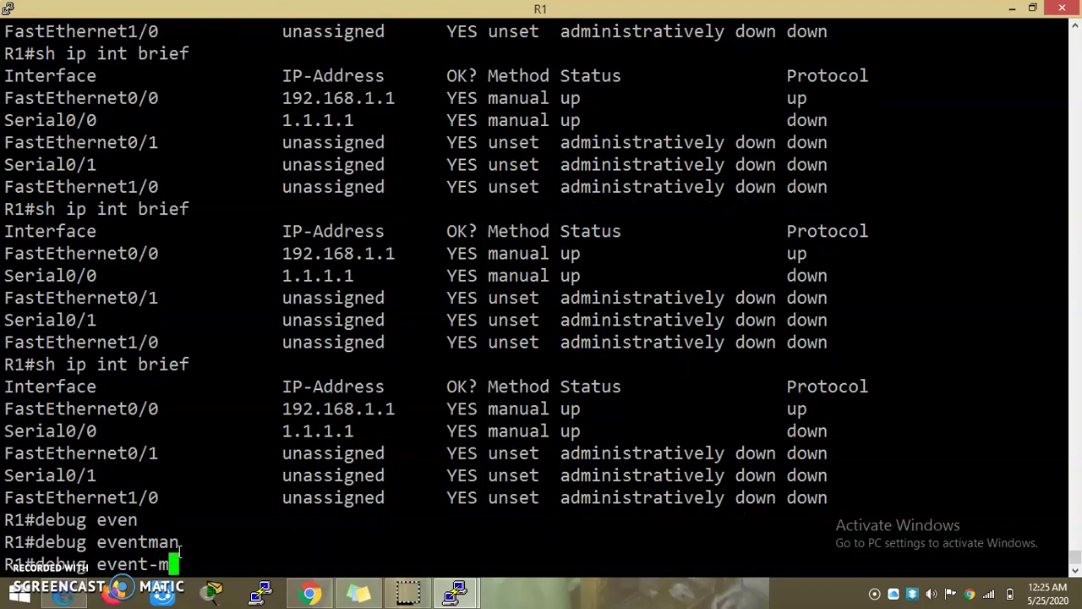
key(Tab)
key(Return)
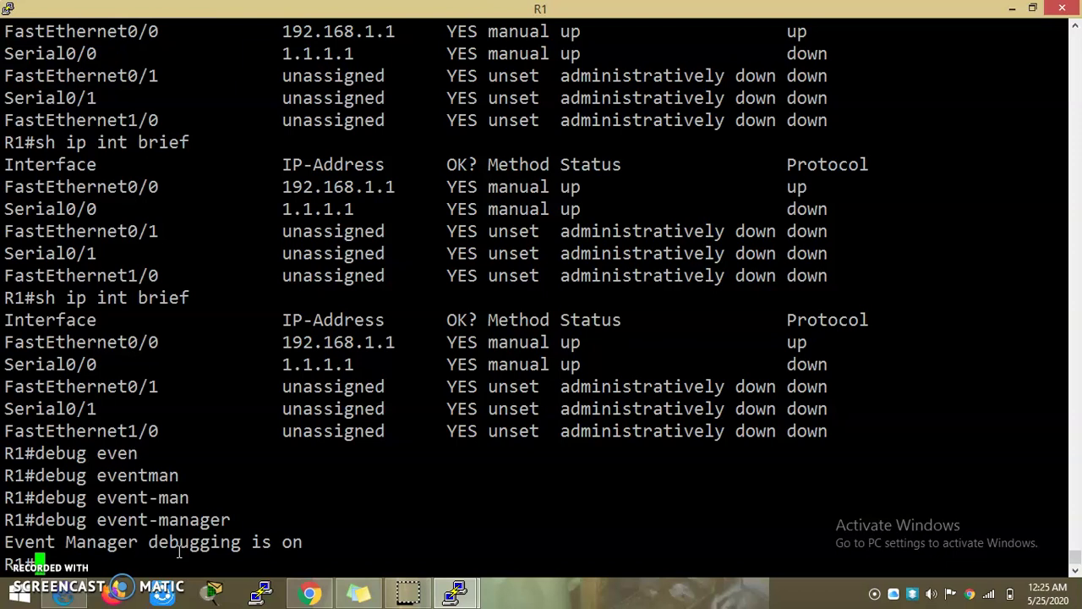
Run sh ip int brief twice with debugging on to recheck R1's interface states.
key(Up)
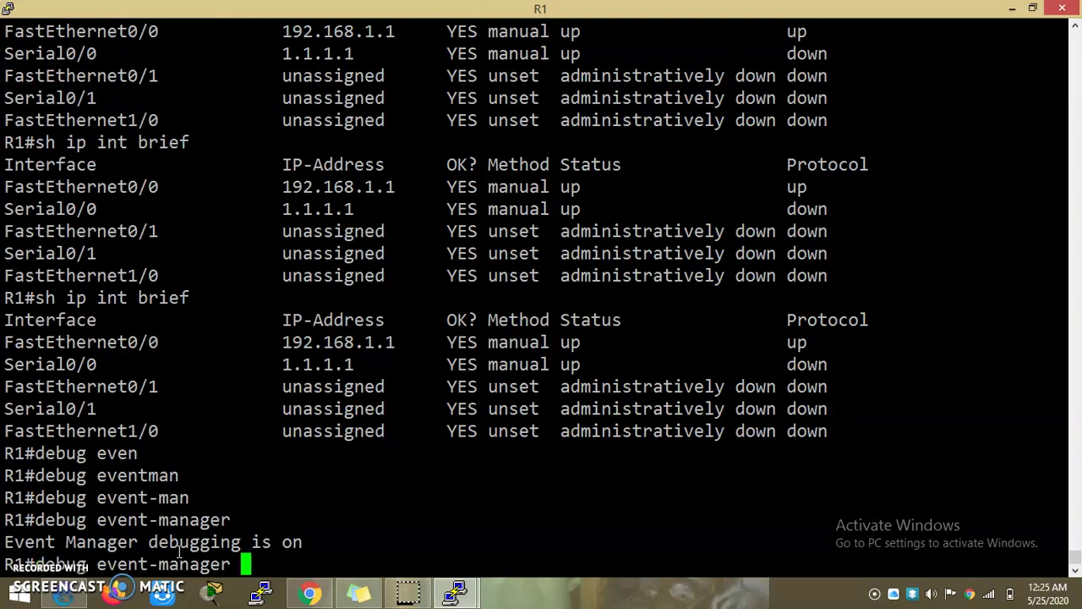
key(Up)
key(Return)
key(Up)
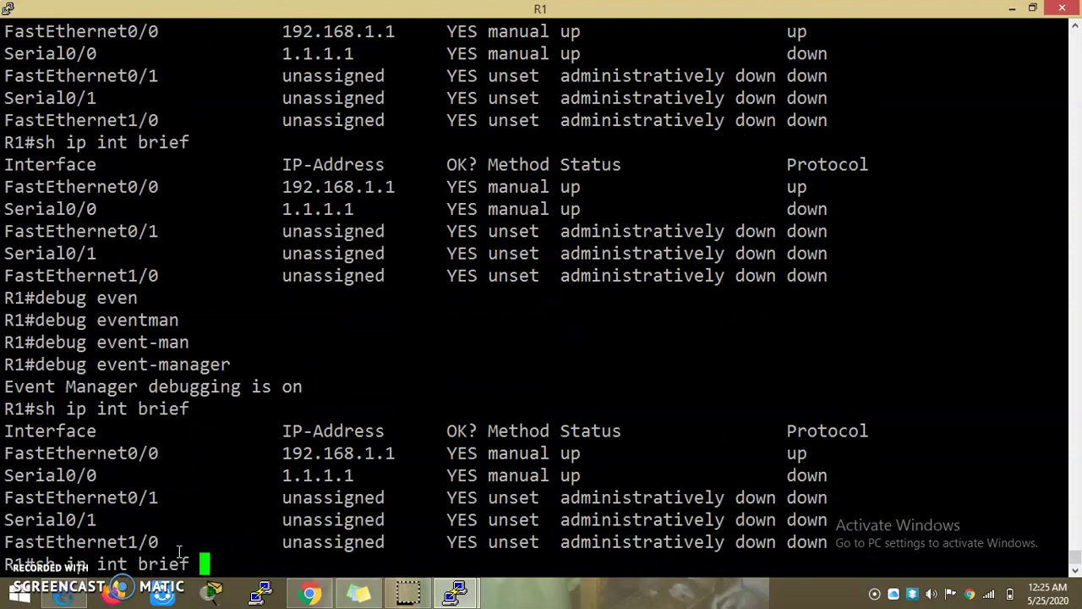
key(Up)
key(Down)
key(Return)
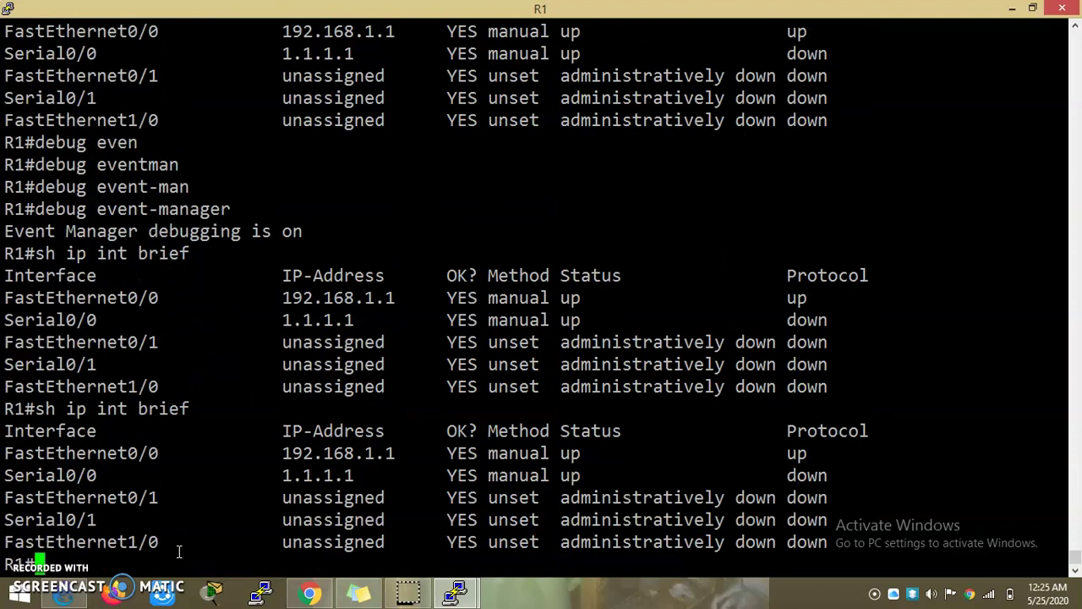
Try sh event-manager on R1 and list the options available for the command.
text(sh even)
key(Tab)
text(-man)
key(Tab)
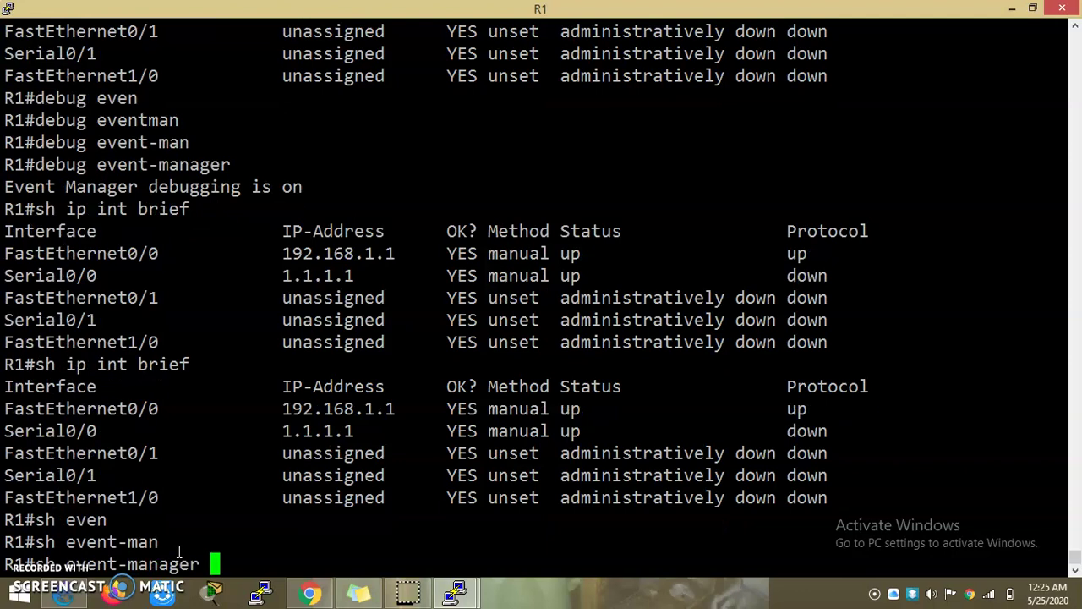
text(p)
key(BackSpace)
key(Return)
key(Up)
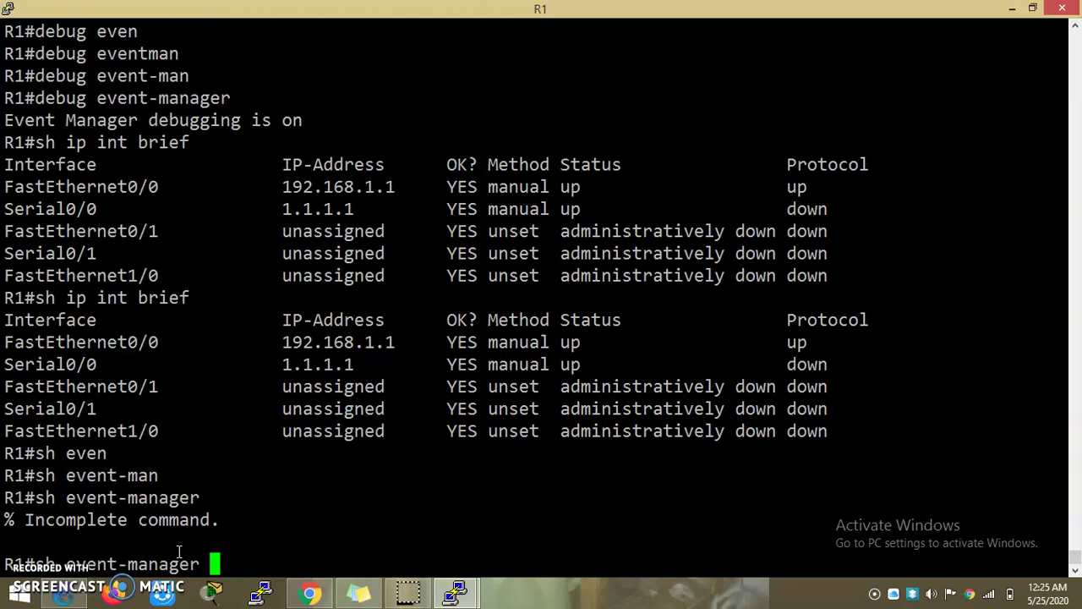
text(?)
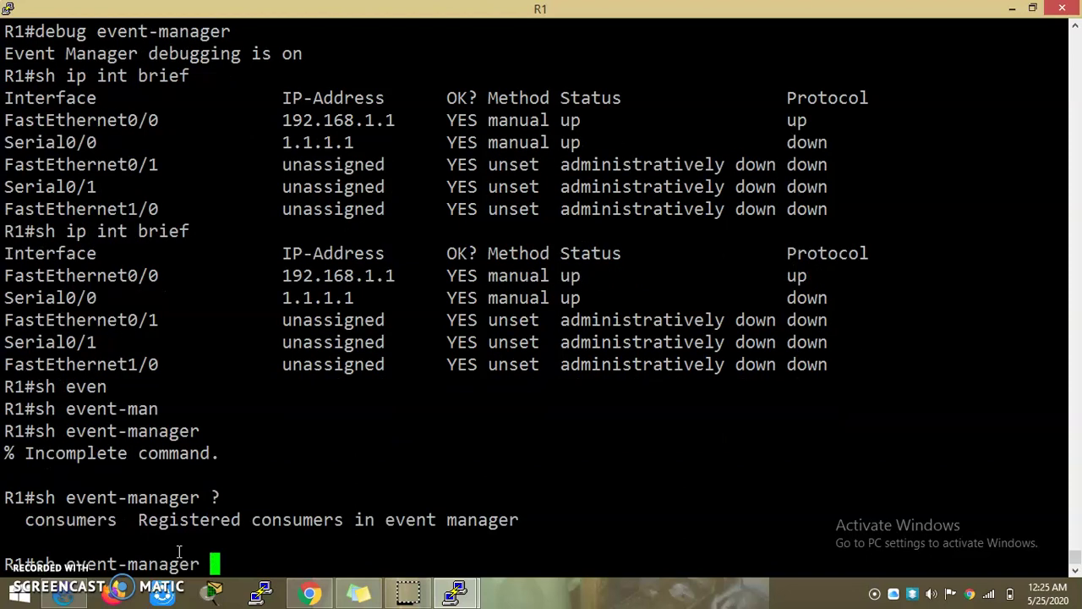
Erase the event-manager keyword from the pending sh command on R1.
key(BackSpace)
key(BackSpace)
key(BackSpace)
key(BackSpace)
key(BackSpace)
key(BackSpace)
key(BackSpace)
key(BackSpace)
key(BackSpace)
key(BackSpace)
key(BackSpace)
key(BackSpace)
key(BackSpace)
key(BackSpace)
key(BackSpace)
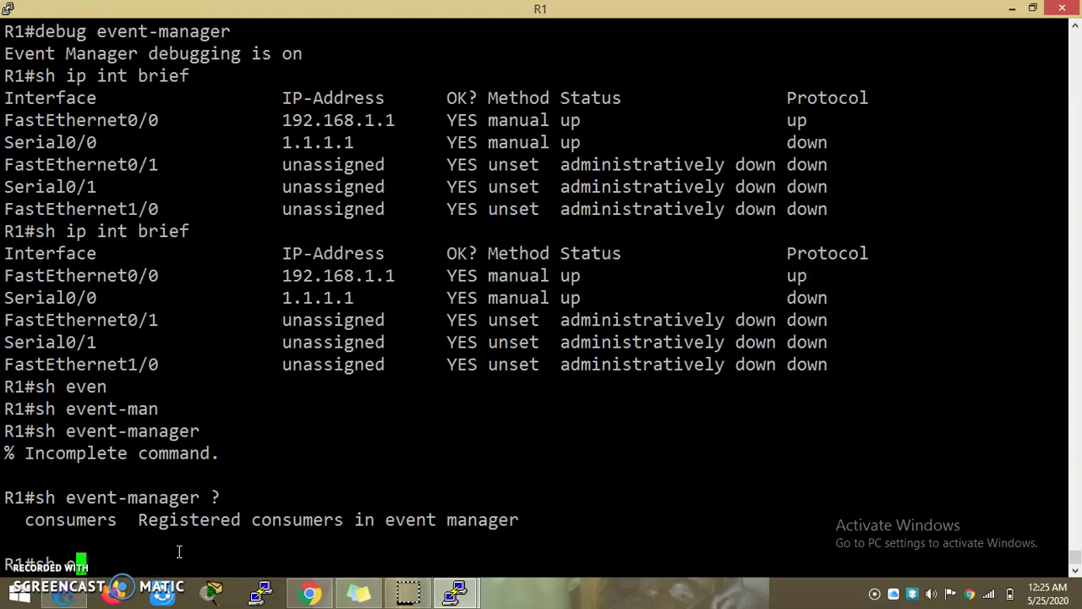